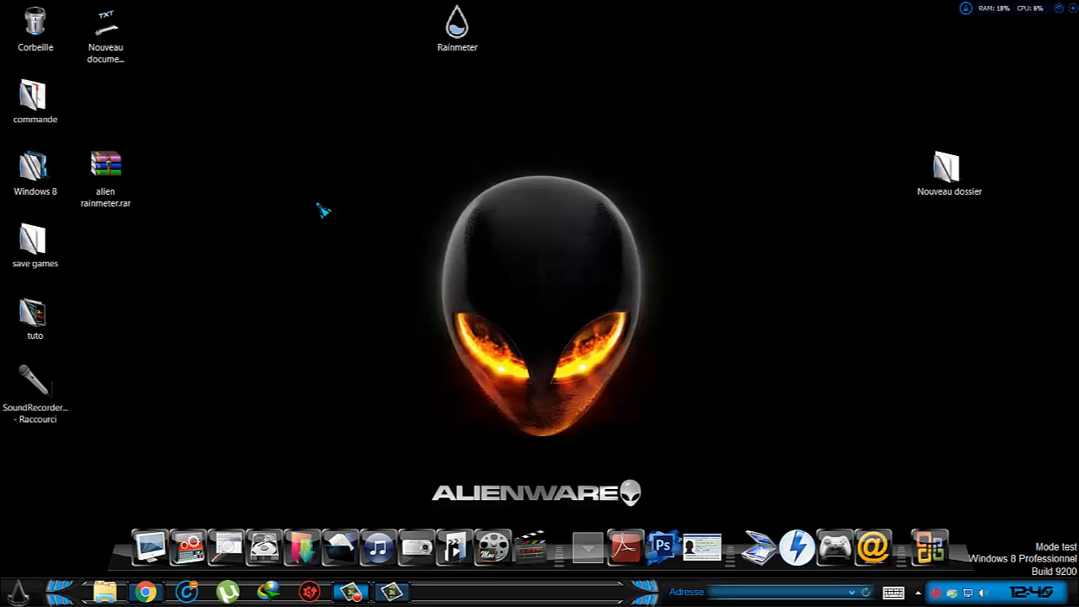
# Switch to Chrome, search the web for Rainmeter in a new tab and open the official rainmeter.net site.
pyautogui.click(146, 592)
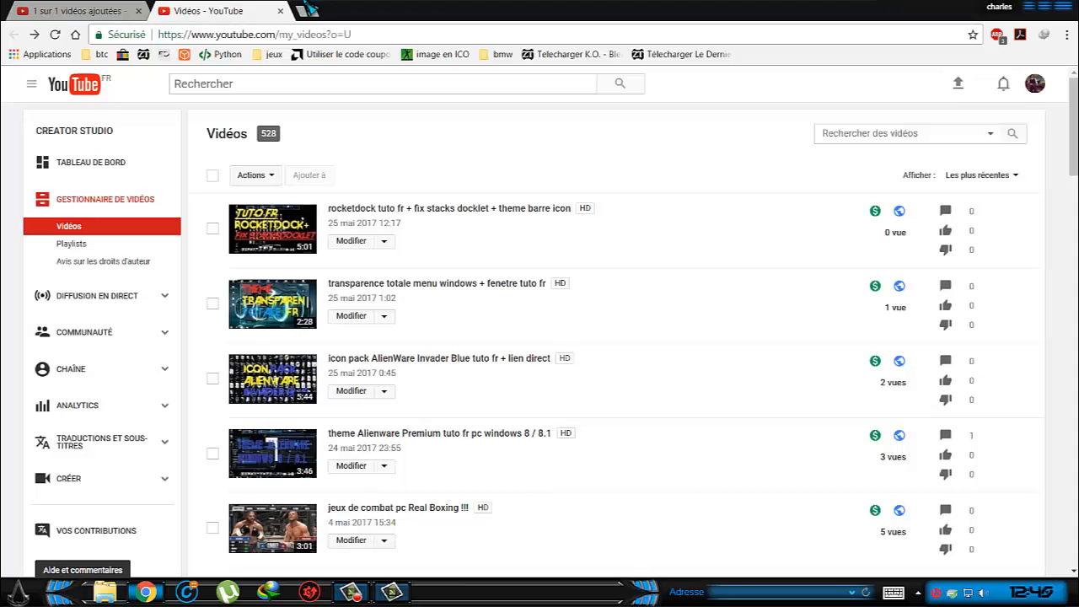
pyautogui.click(305, 11)
pyautogui.rightClick(278, 35)
pyautogui.click(313, 108)
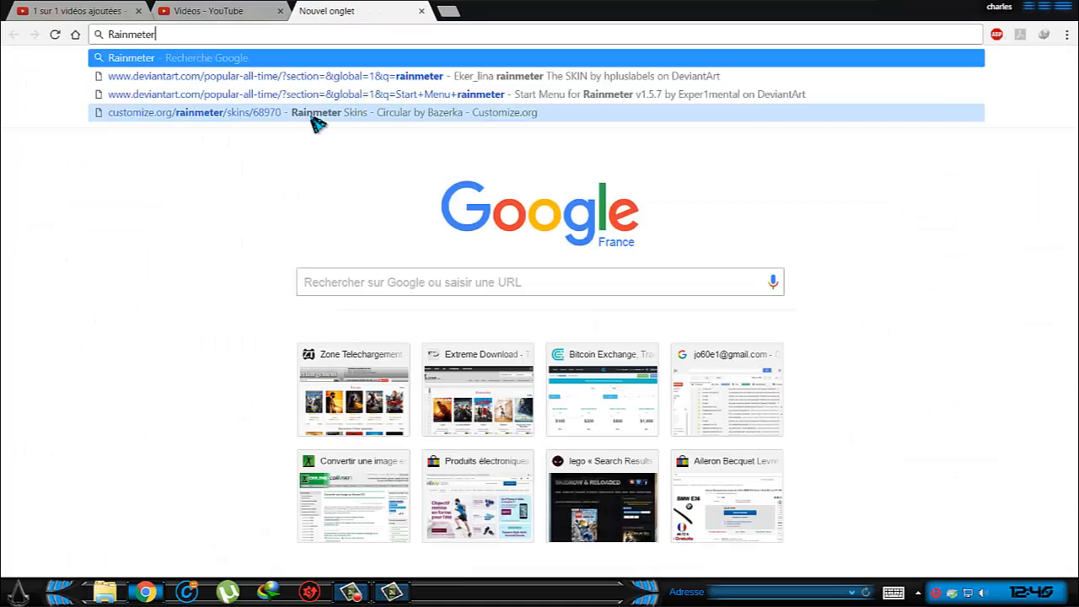
pyautogui.press('Return')
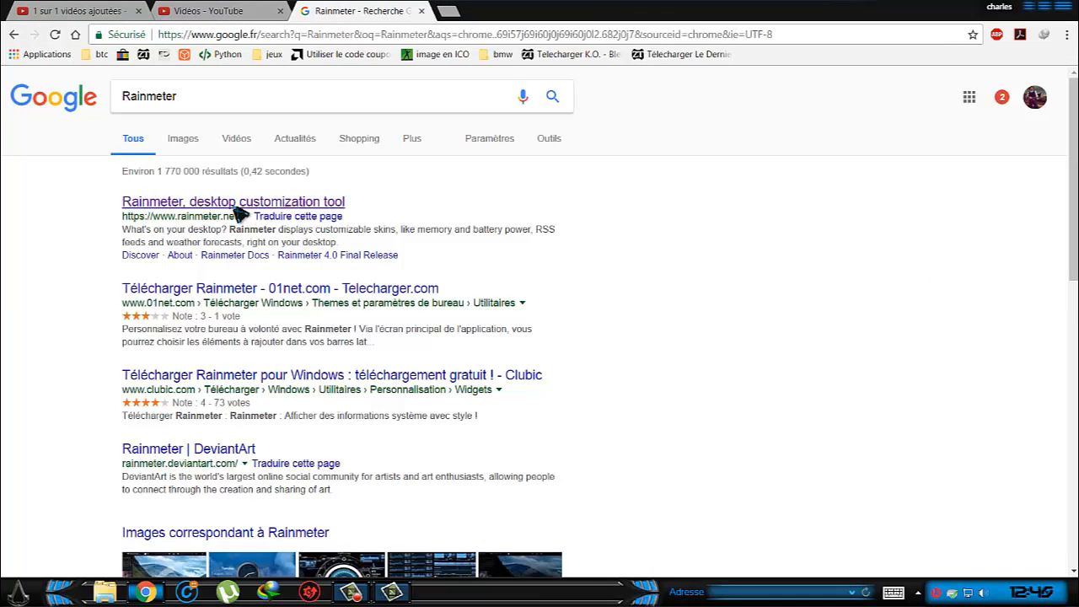
pyautogui.click(241, 209)
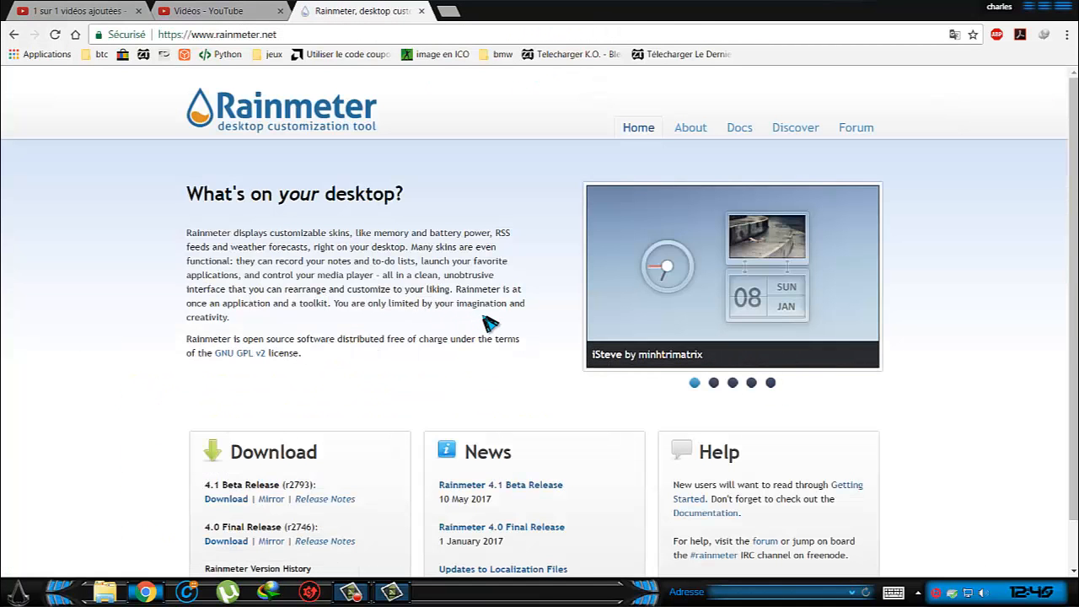
# Examine the 4.1 Beta Release and 4.0 Final Release downloads on the Rainmeter page and return to the desktop.
pyautogui.scroll(-1, 268, 433)
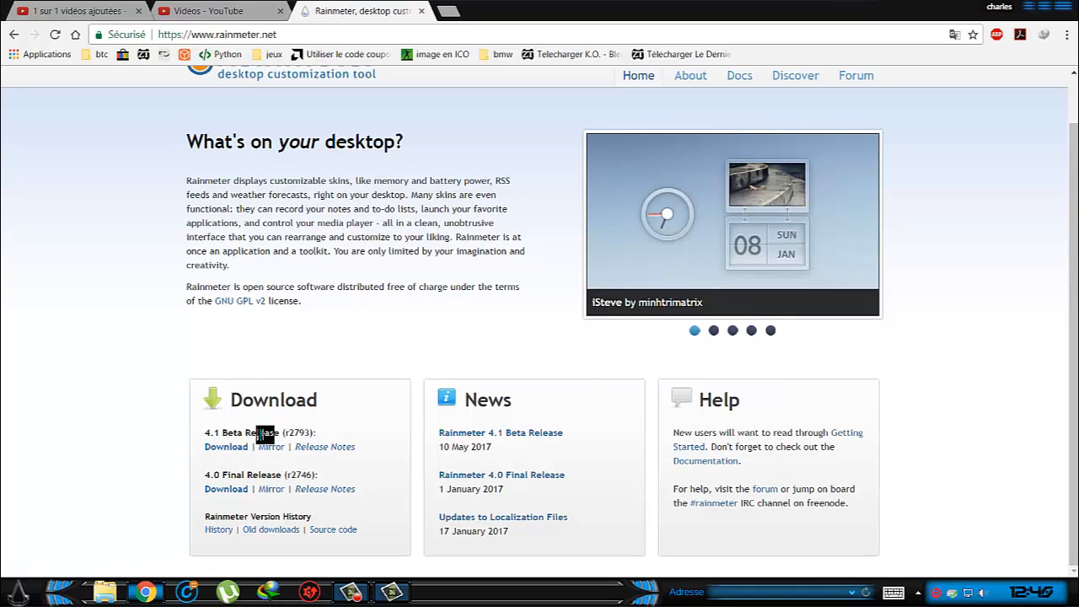
pyautogui.moveTo(205, 432); pyautogui.dragTo(278, 430)
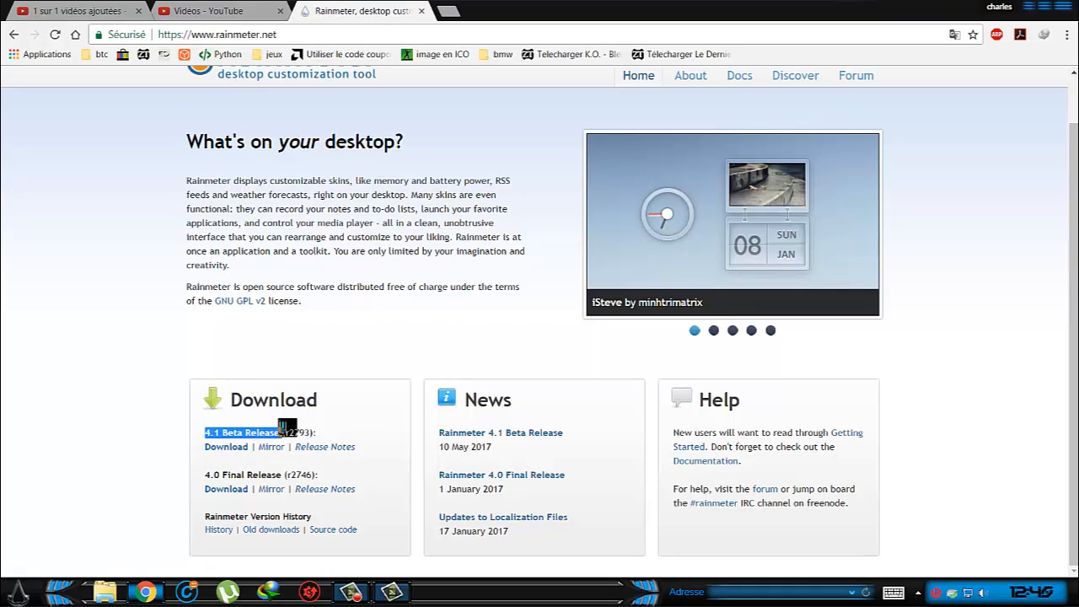
pyautogui.moveTo(206, 474); pyautogui.dragTo(278, 474)
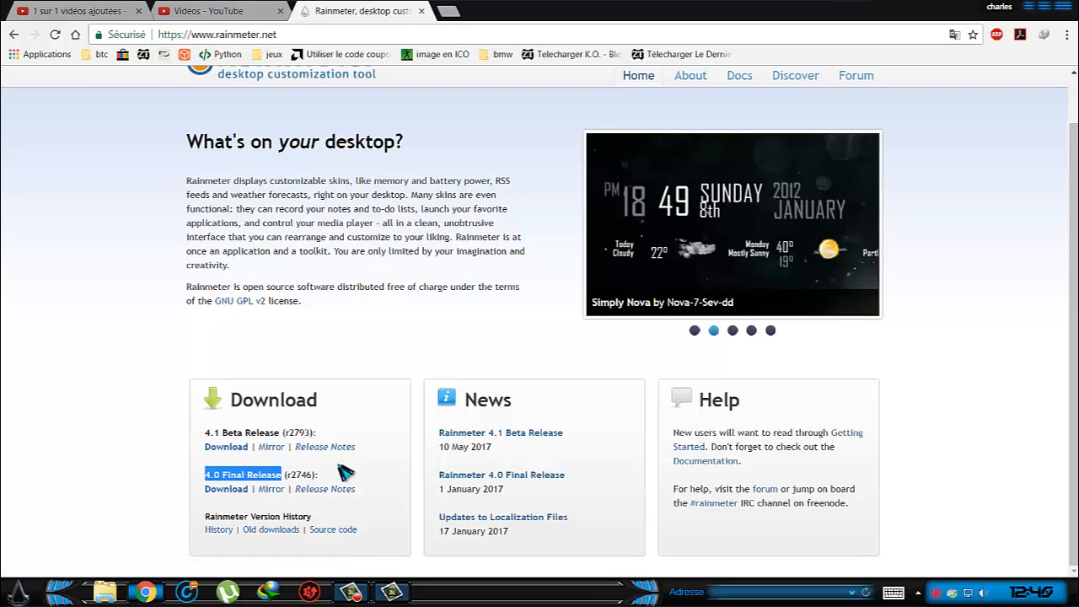
pyautogui.click(1028, 7)
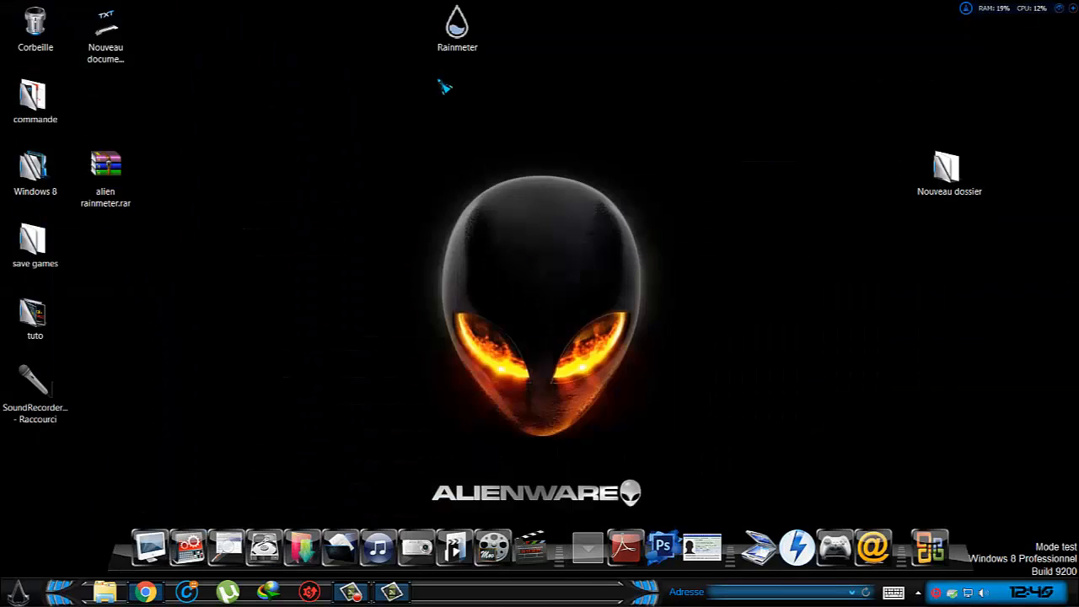
# Launch Rainmeter and open the alien rainmeter.rar archive from the desktop.
pyautogui.doubleClick(460, 30)
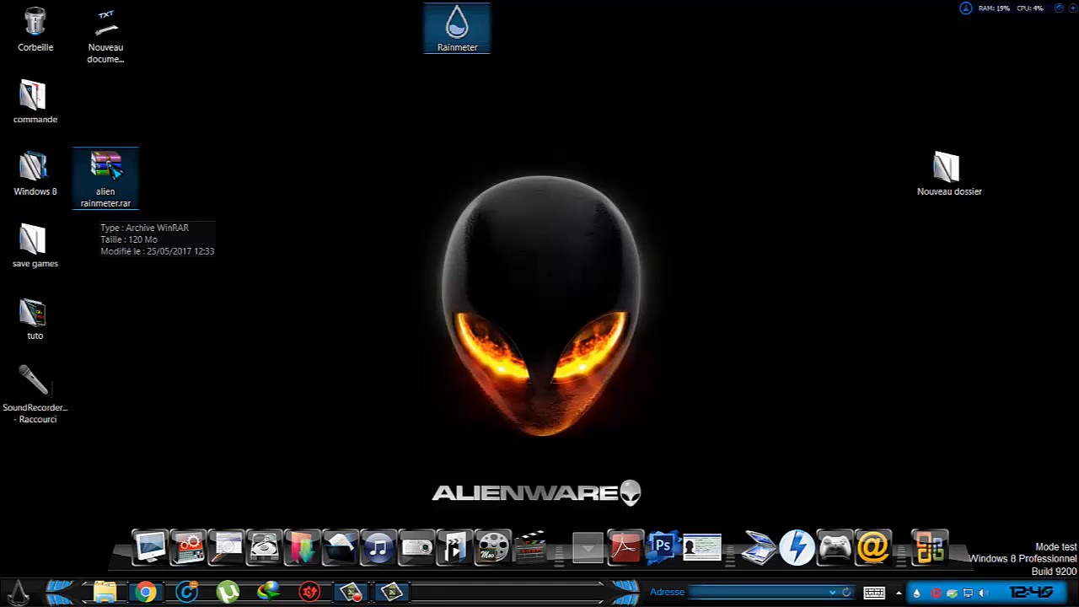
pyautogui.doubleClick(105, 173)
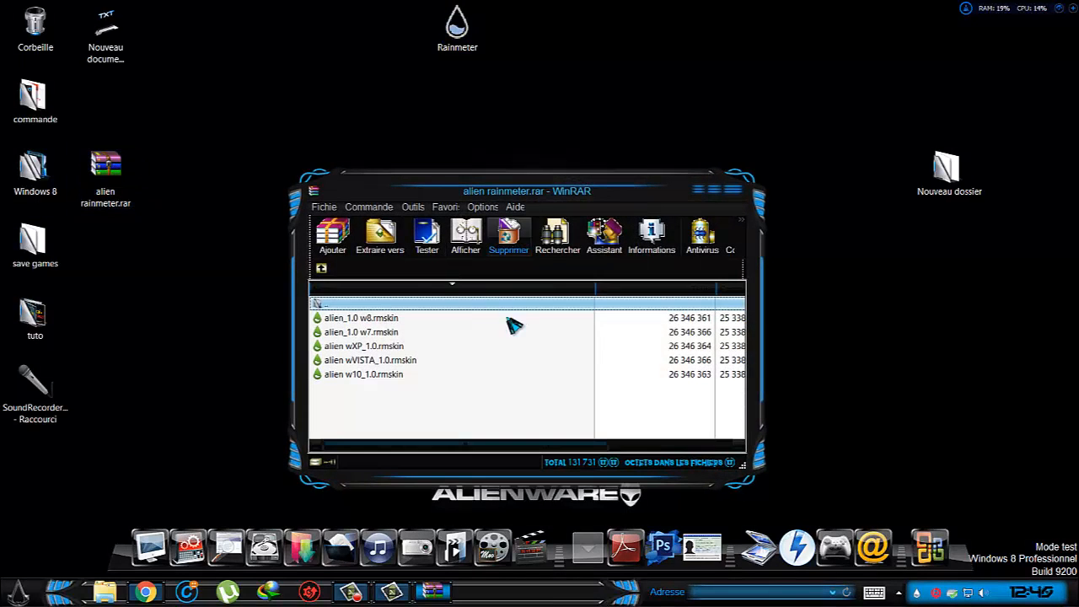
# Extract the Windows 8 skin package alien_1.0 w8.rmskin from the archive to the desktop.
pyautogui.click(413, 332)
pyautogui.click(403, 321)
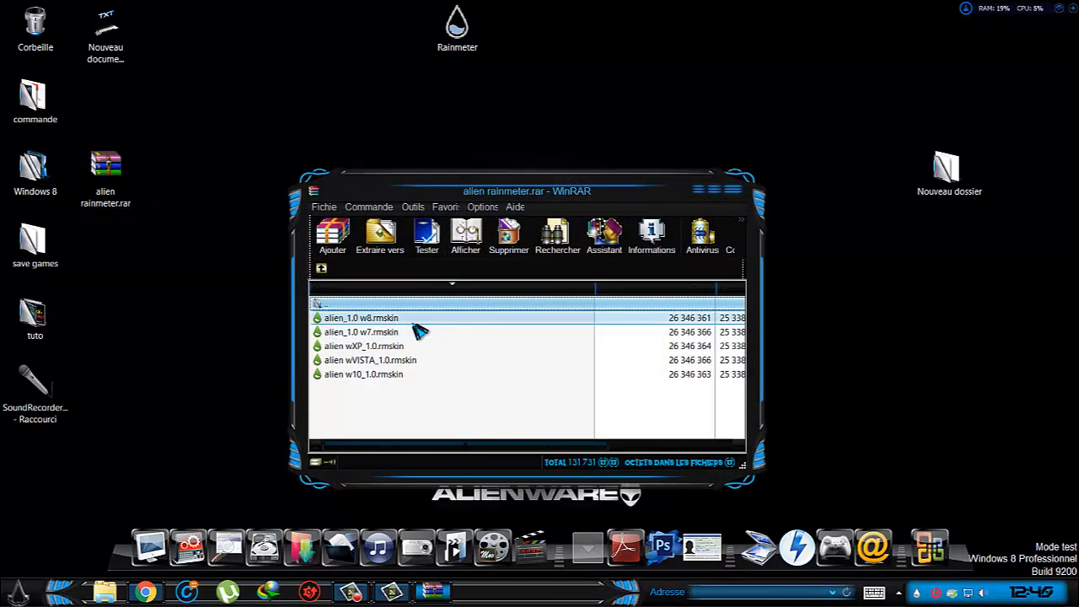
pyautogui.click(367, 332)
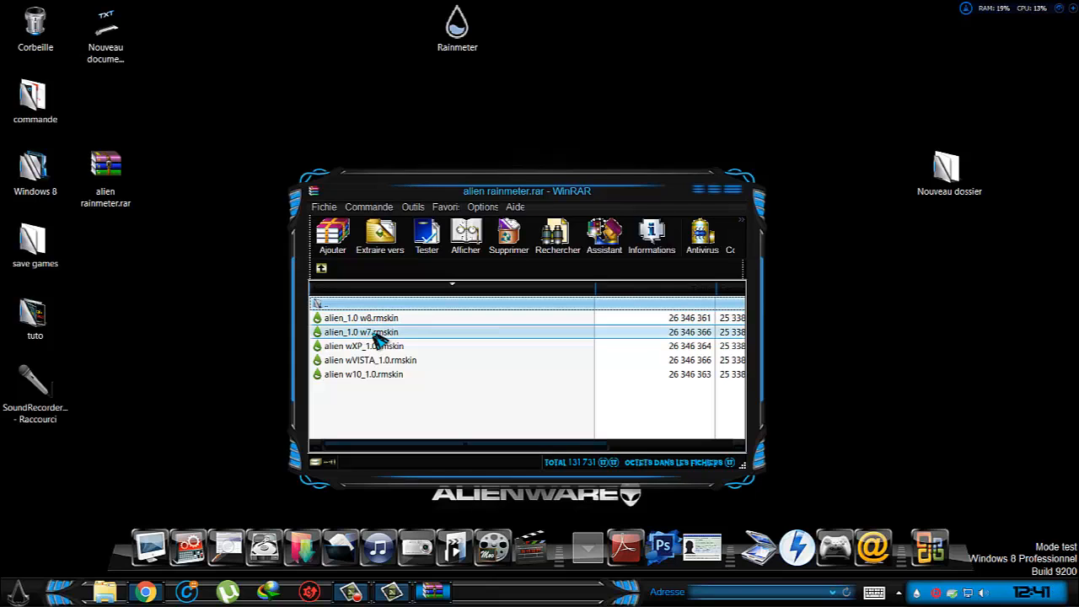
pyautogui.click(354, 359)
pyautogui.click(383, 373)
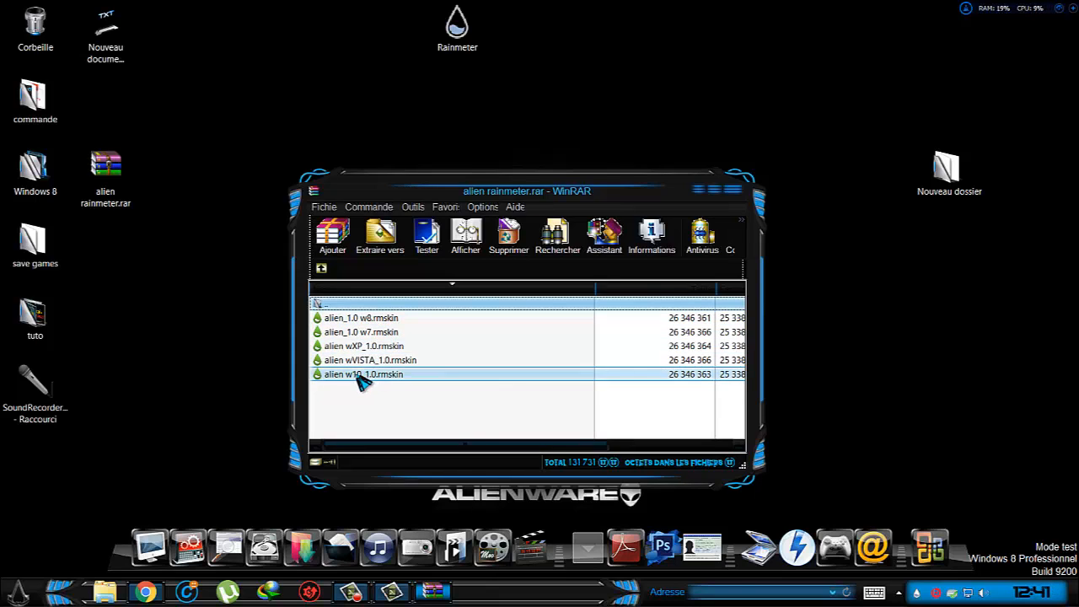
pyautogui.click(379, 345)
pyautogui.click(381, 319)
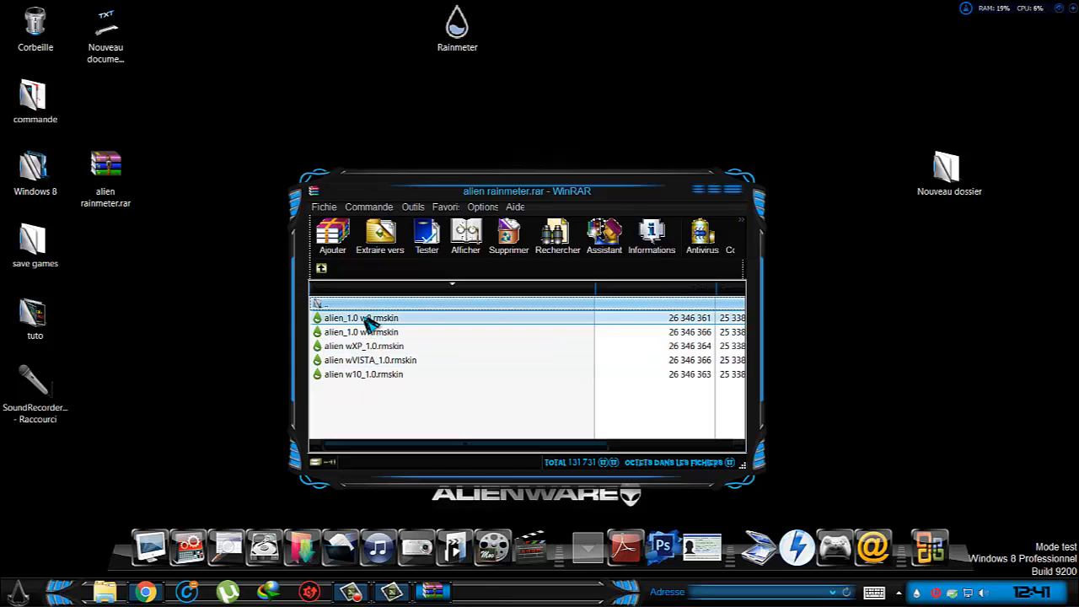
pyautogui.click(365, 318)
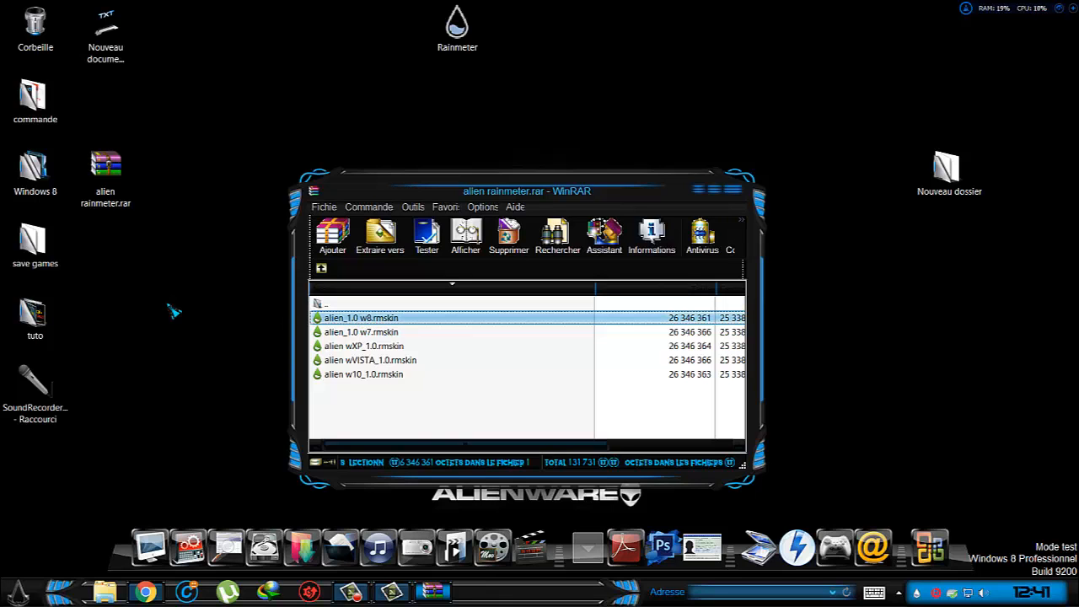
pyautogui.moveTo(173, 311); pyautogui.dragTo(173, 293)
# Install the alien skin from alien_1.0 w8.rmskin and close the archive window.
pyautogui.doubleClick(188, 263)
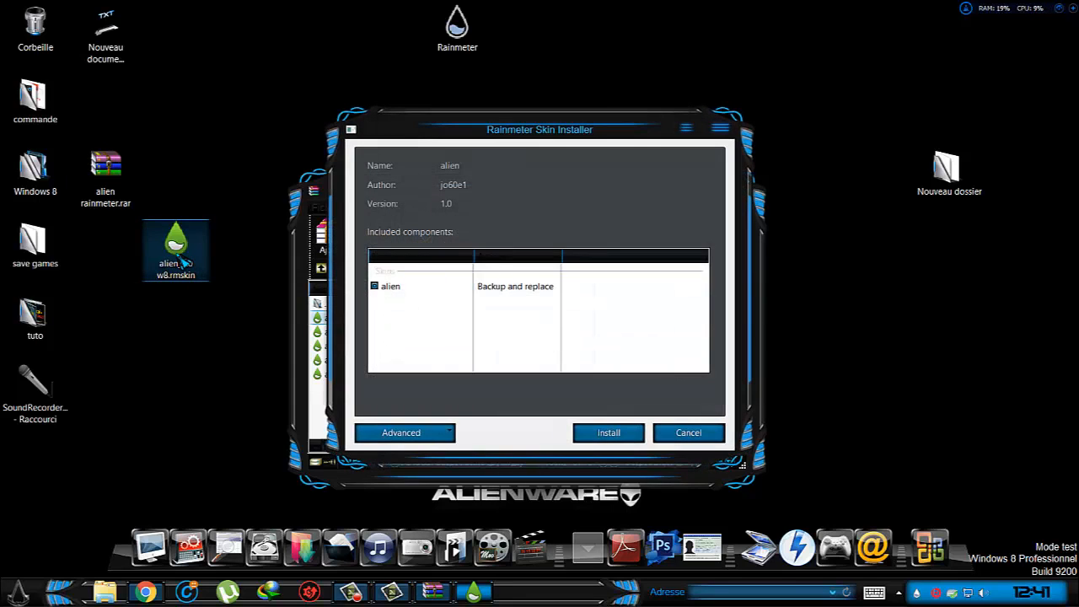
pyautogui.click(609, 433)
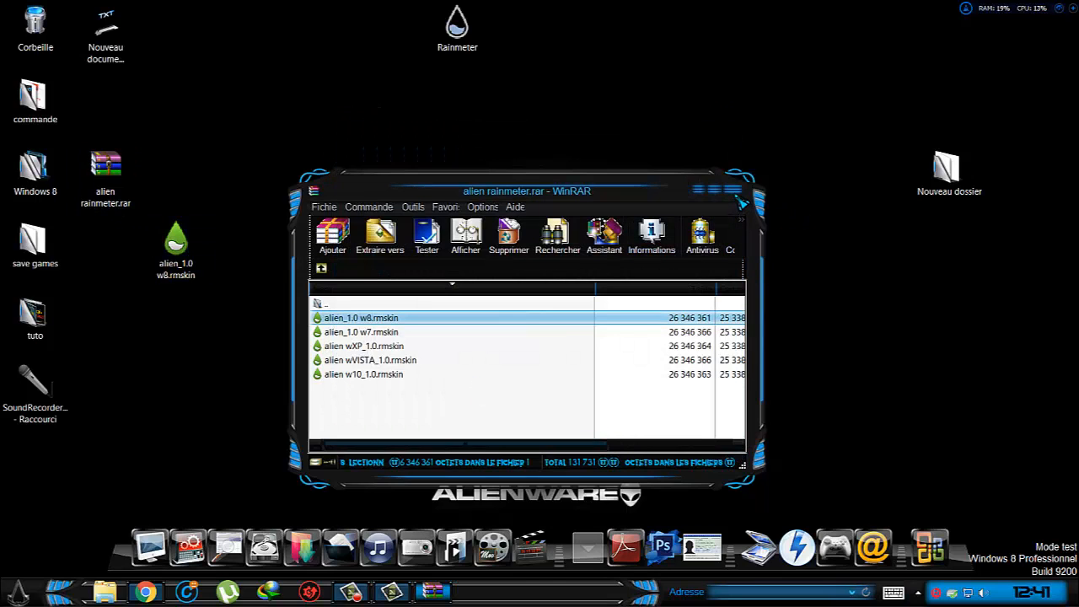
pyautogui.click(733, 193)
# Delete alien_1.0 w8.rmskin from the desktop and empty the recycle bin.
pyautogui.rightClick(166, 238)
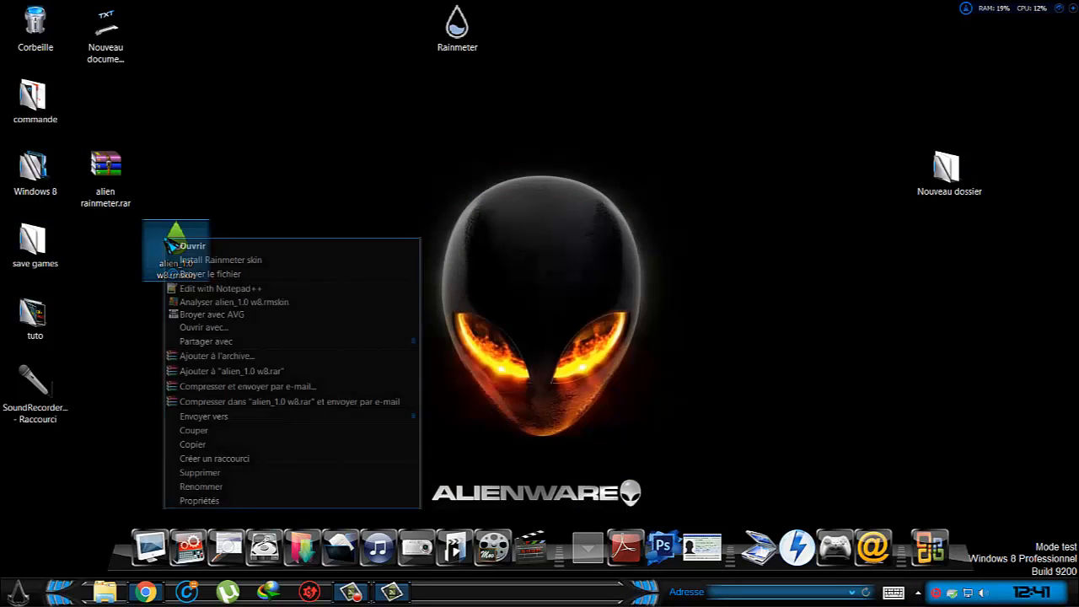
pyautogui.click(206, 472)
pyautogui.rightClick(37, 32)
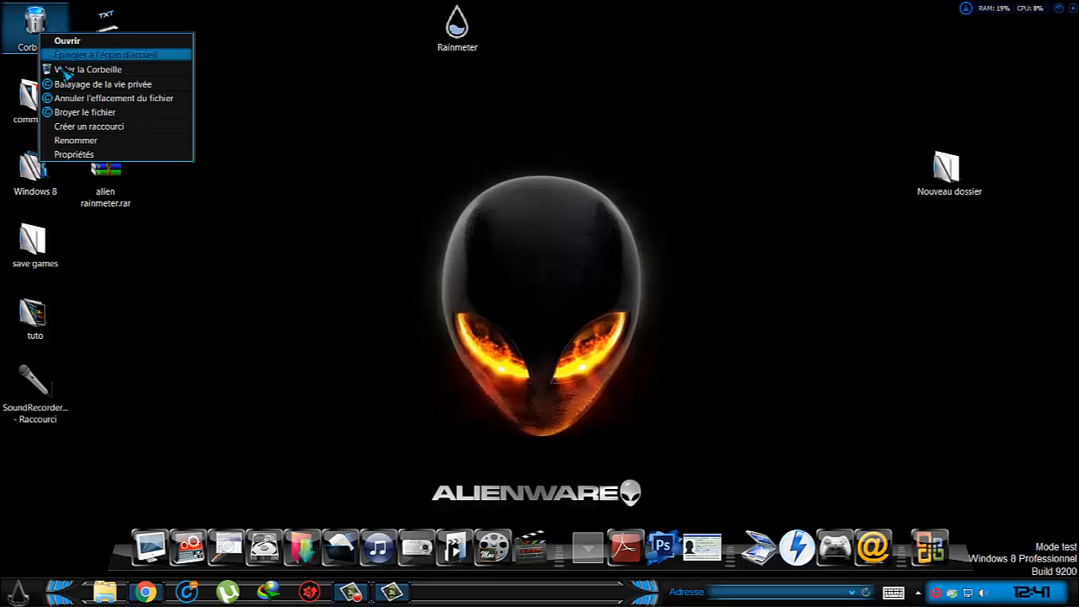
pyautogui.click(93, 69)
pyautogui.click(585, 305)
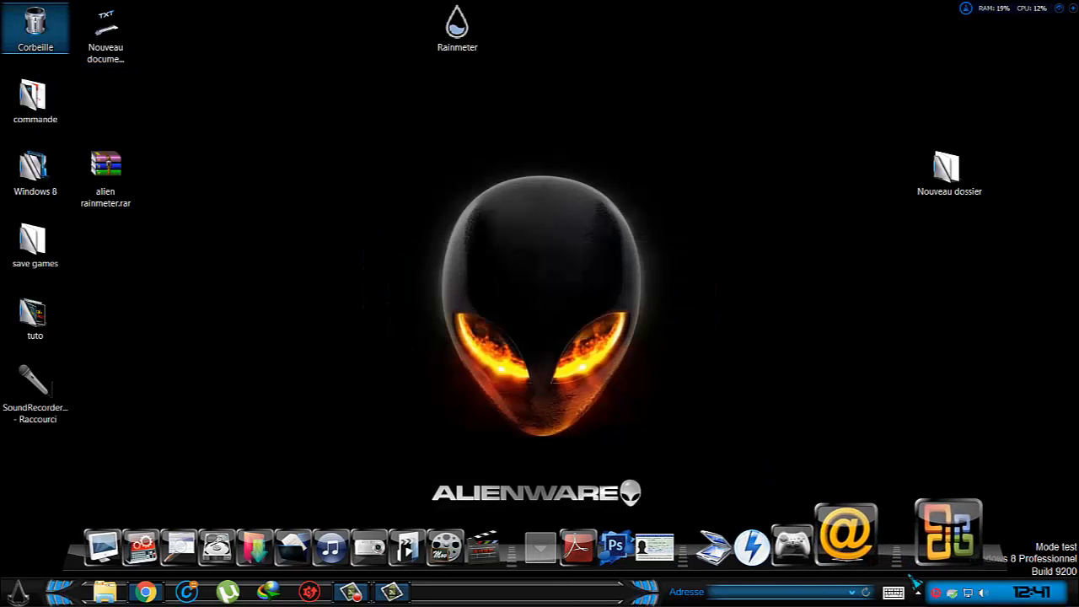
# Load the links.ini lightning skin from alien\BLitz\links and place it against the right side of the alien head.
pyautogui.click(917, 593)
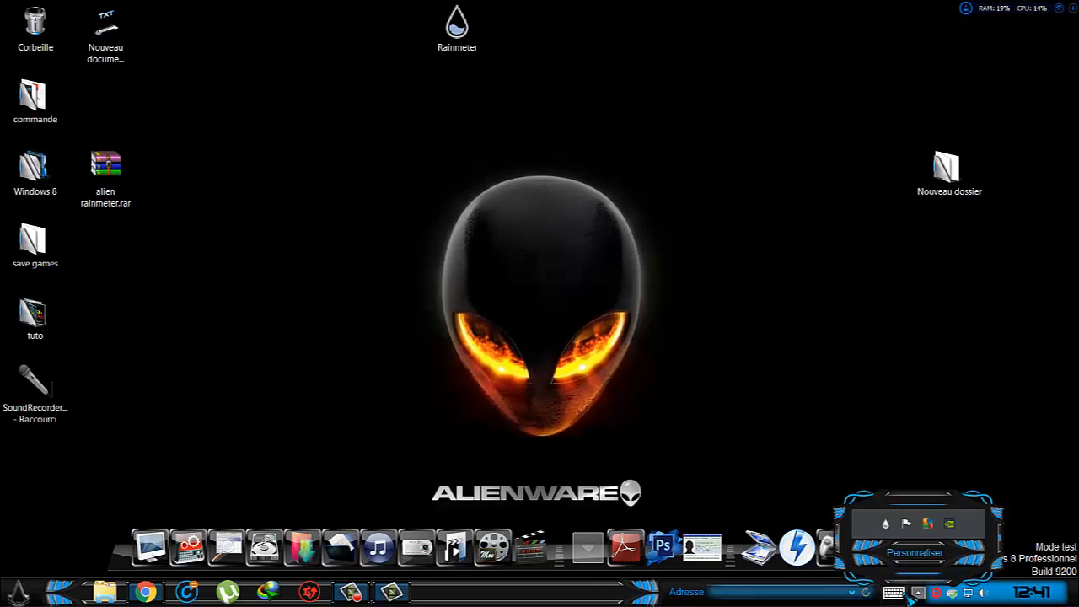
pyautogui.rightClick(886, 524)
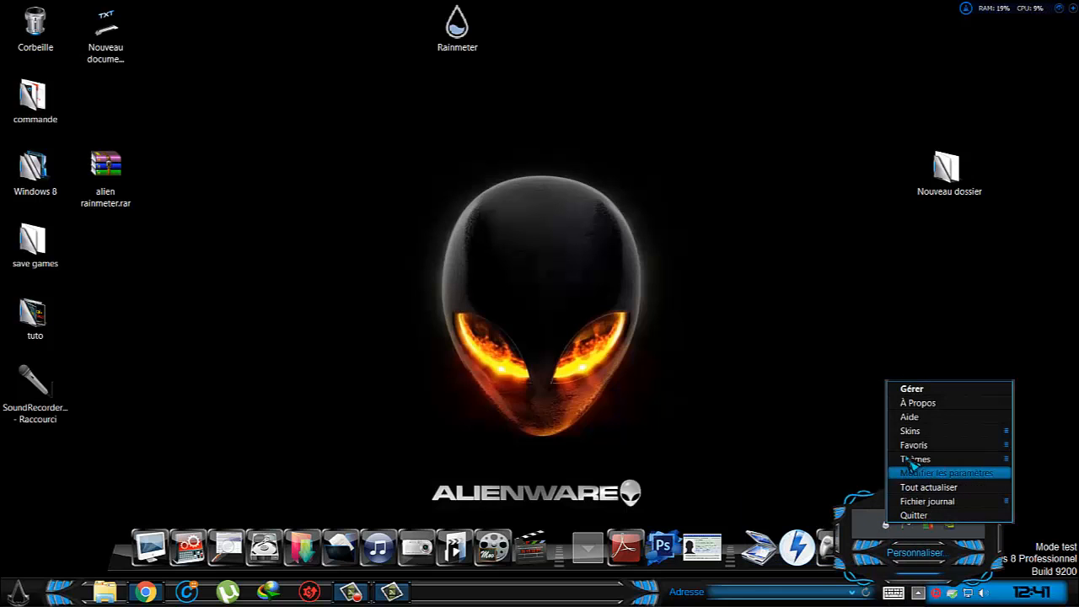
pyautogui.moveTo(925, 436)
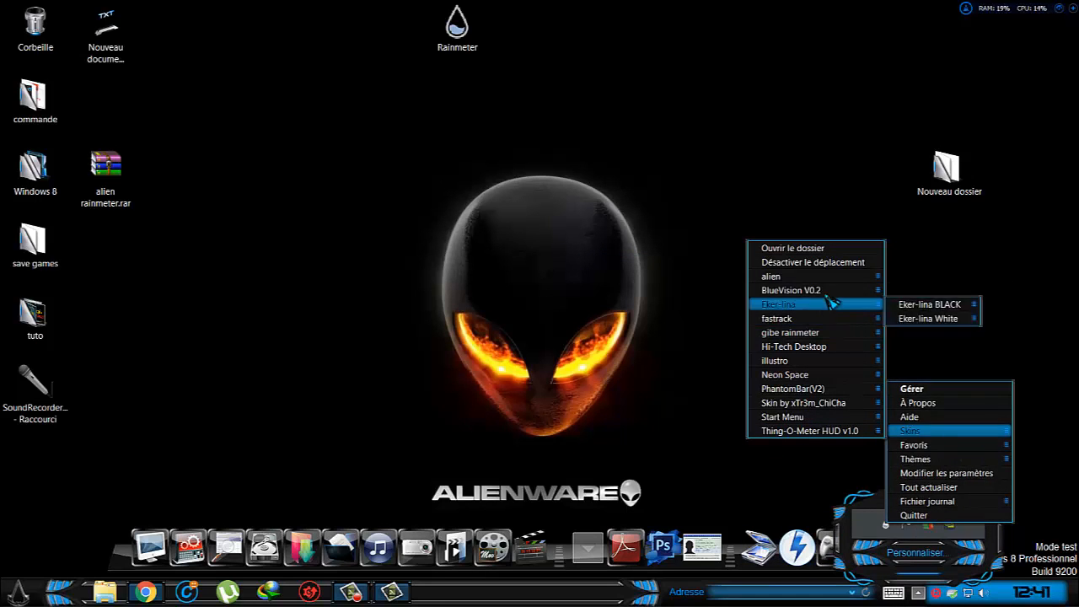
pyautogui.moveTo(842, 280)
pyautogui.moveTo(918, 278)
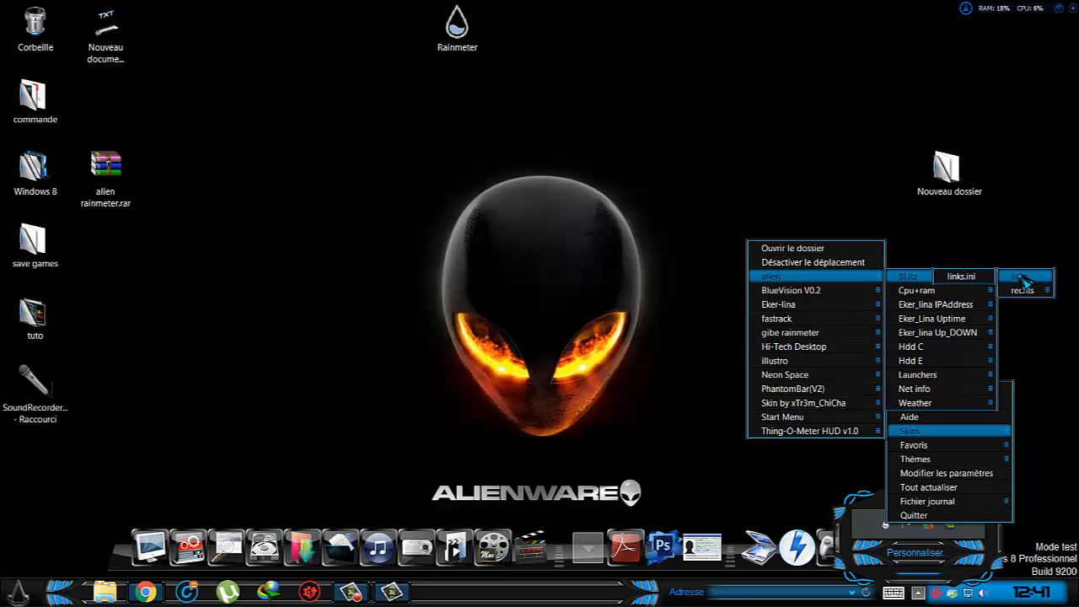
pyautogui.click(977, 278)
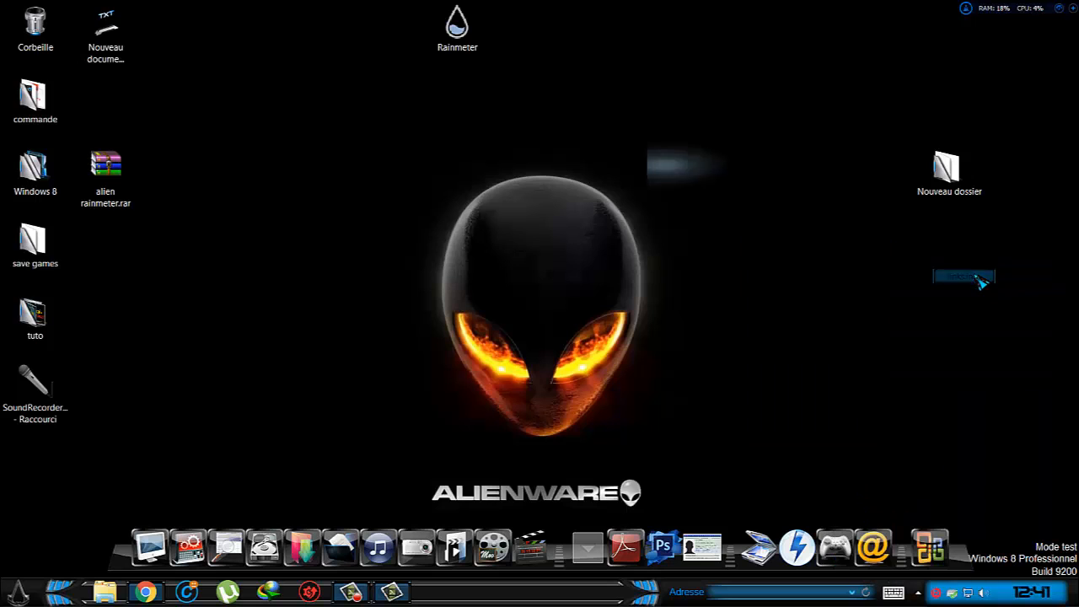
pyautogui.moveTo(666, 177); pyautogui.dragTo(655, 278)
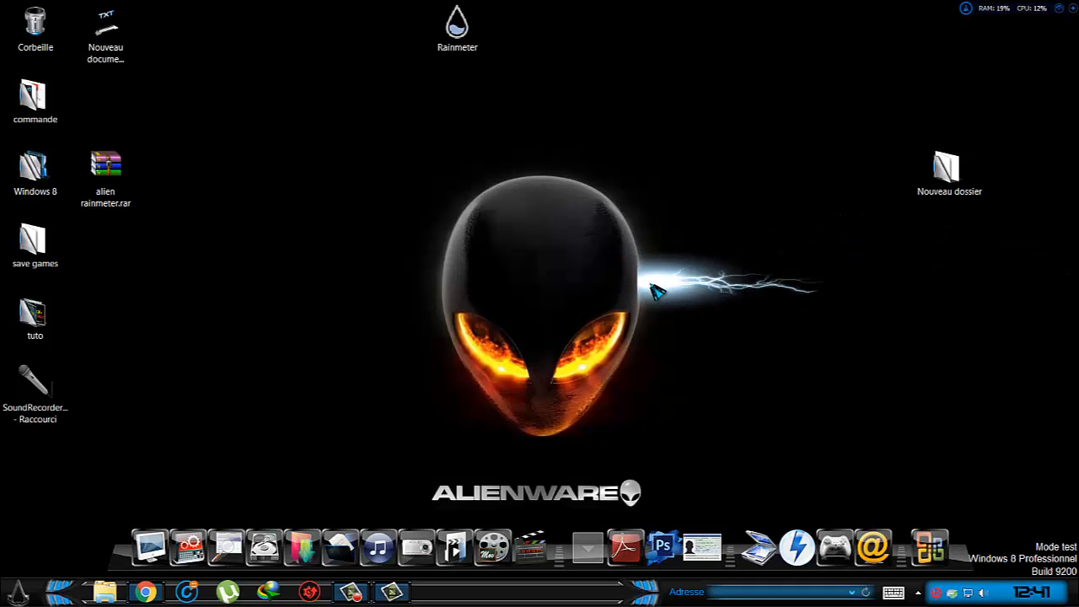
# Load the second lightning skin, rechts.ini, from alien\BLitz\rechts.
pyautogui.click(918, 592)
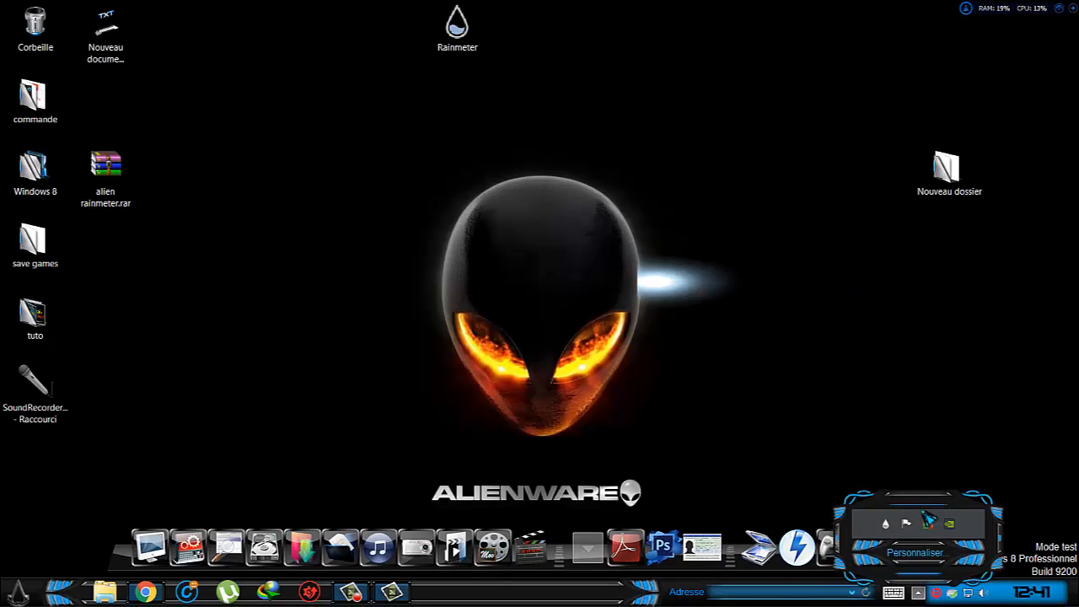
pyautogui.rightClick(928, 520)
pyautogui.moveTo(959, 426)
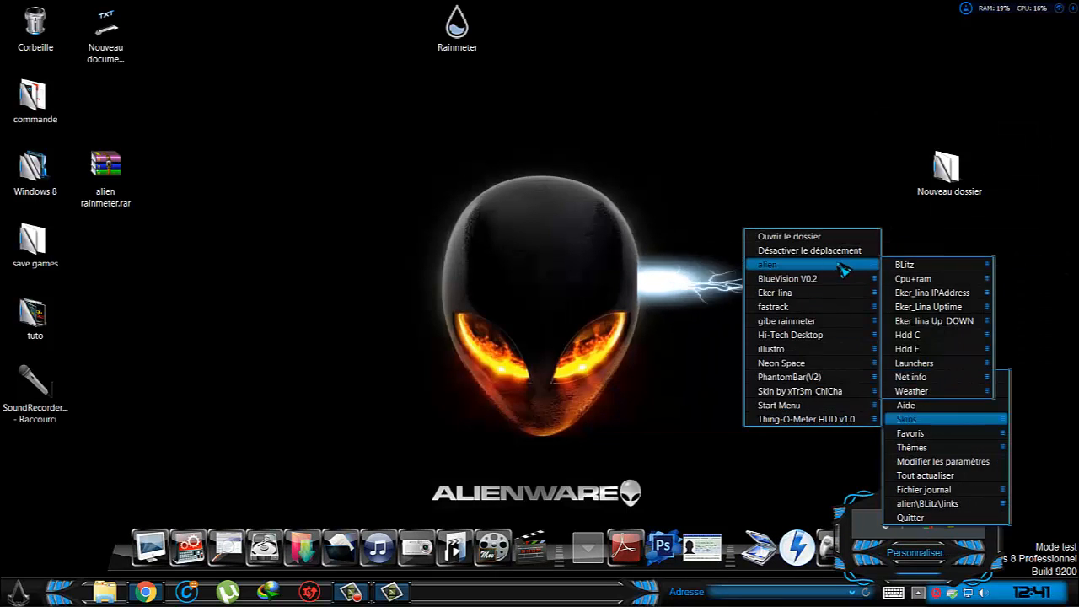
pyautogui.moveTo(1027, 283)
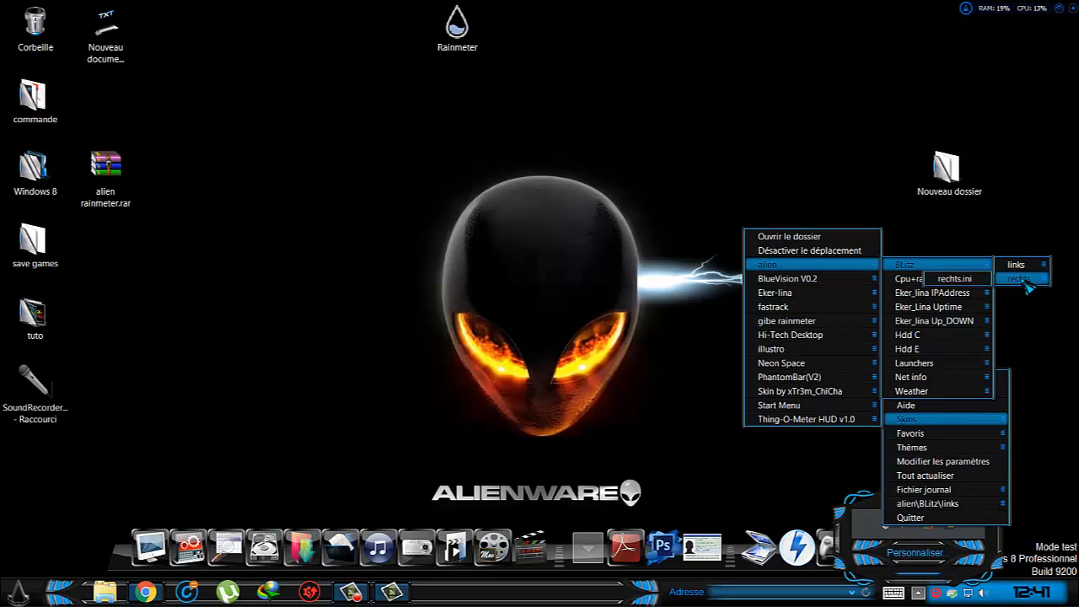
pyautogui.click(954, 278)
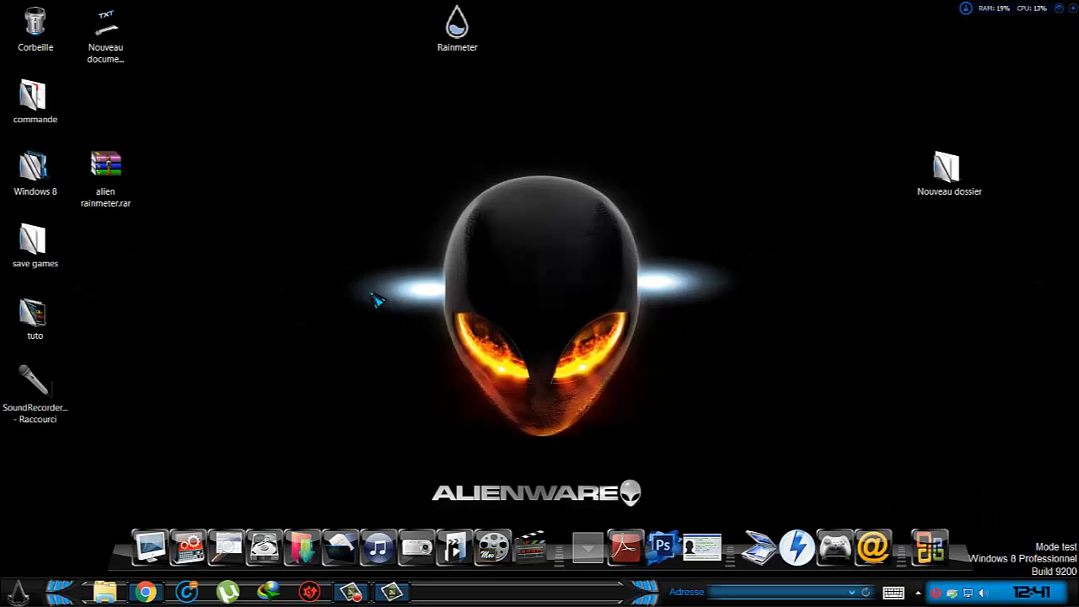
# Load the bottom.ini system monitor skin from alien\Cpu+ram.
pyautogui.click(918, 594)
pyautogui.rightClick(886, 524)
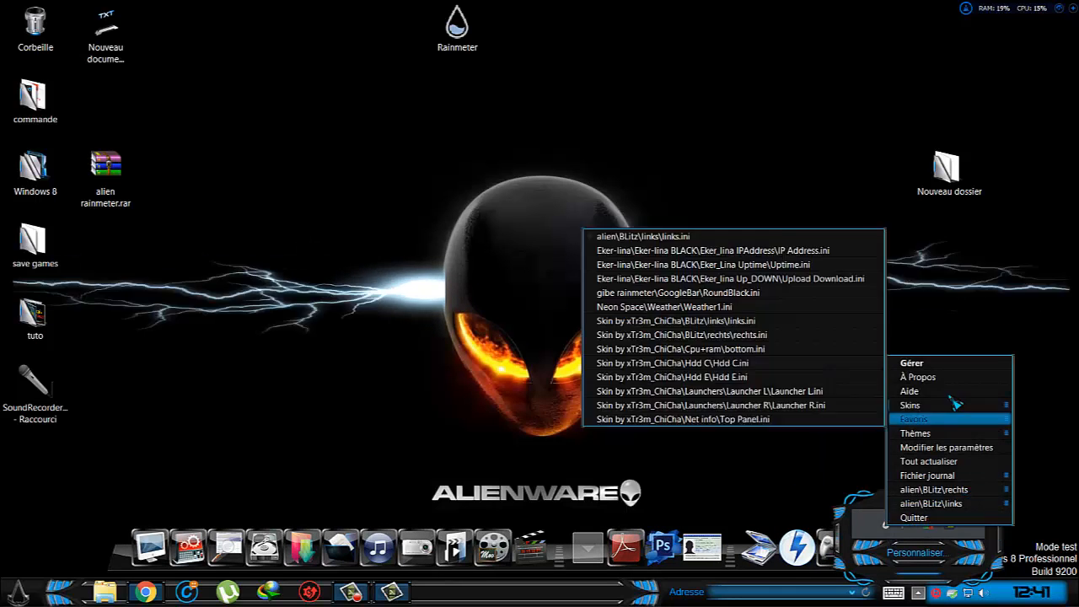
pyautogui.moveTo(887, 406)
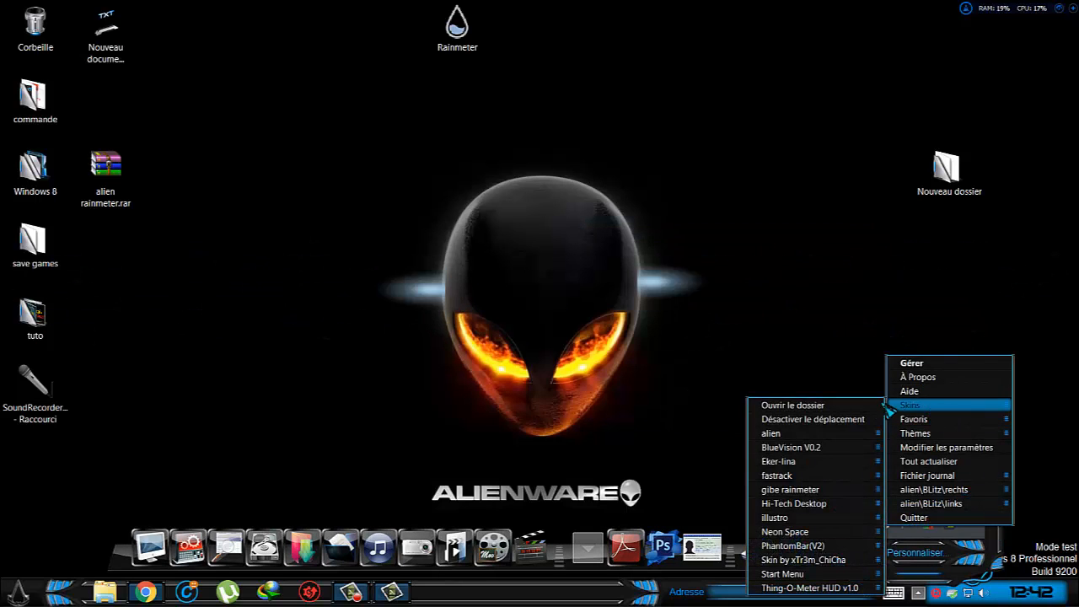
pyautogui.moveTo(872, 434)
pyautogui.moveTo(950, 455)
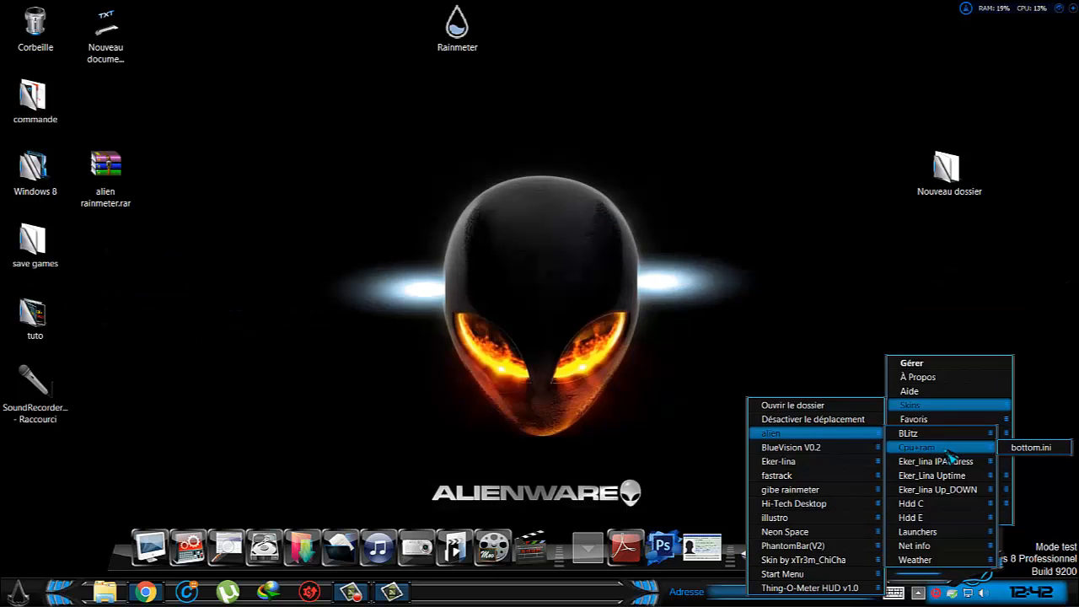
pyautogui.click(1030, 447)
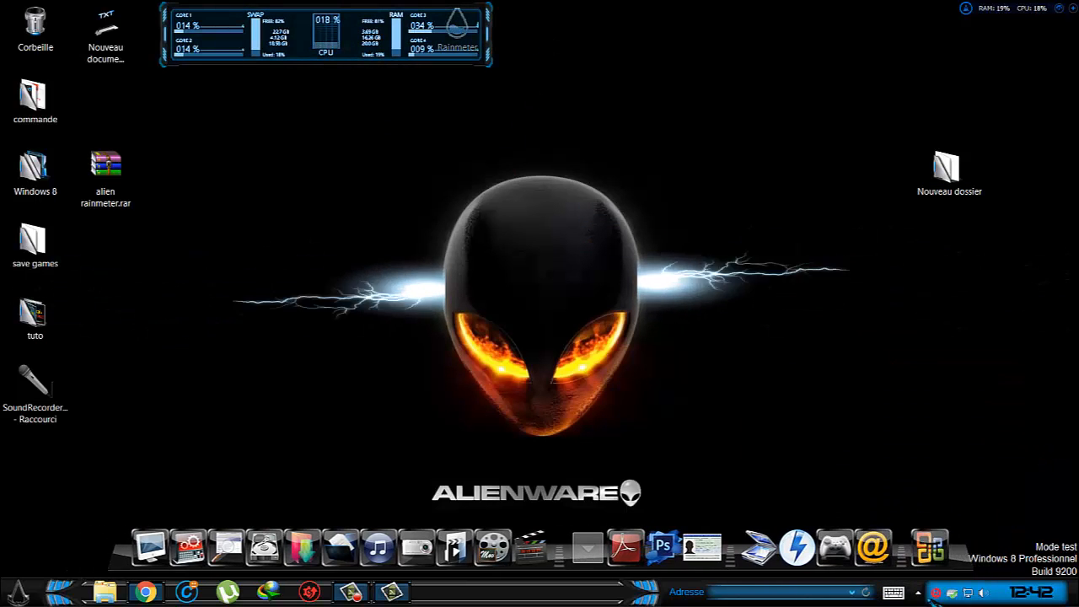
# Load the IP Address.ini skin from alien\Eker_lina IPAddress in Rainmeter.
pyautogui.click(917, 592)
pyautogui.rightClick(886, 523)
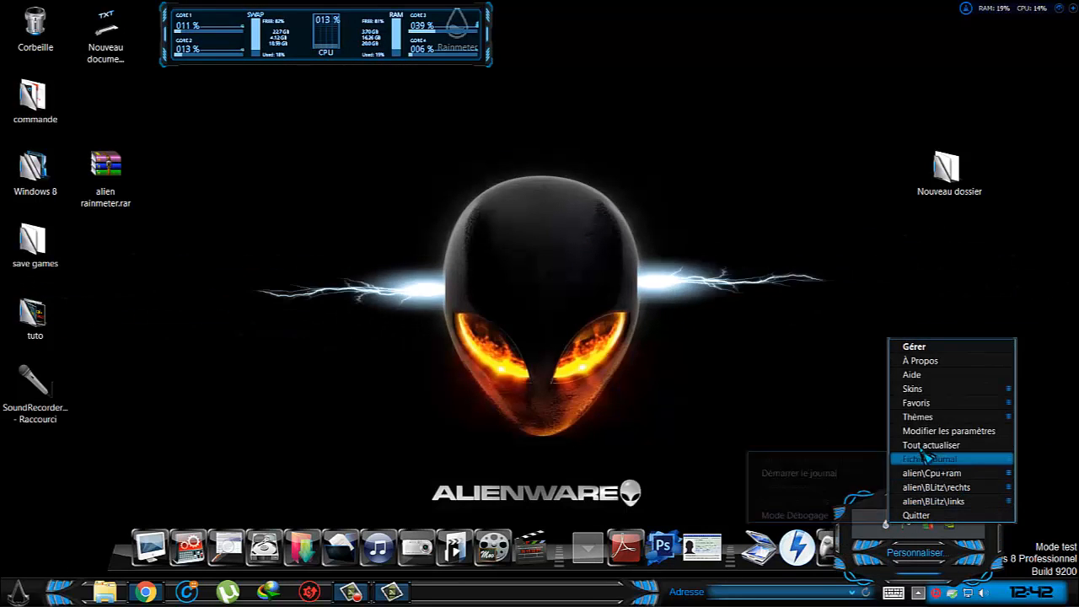
pyautogui.moveTo(969, 389)
pyautogui.moveTo(842, 416)
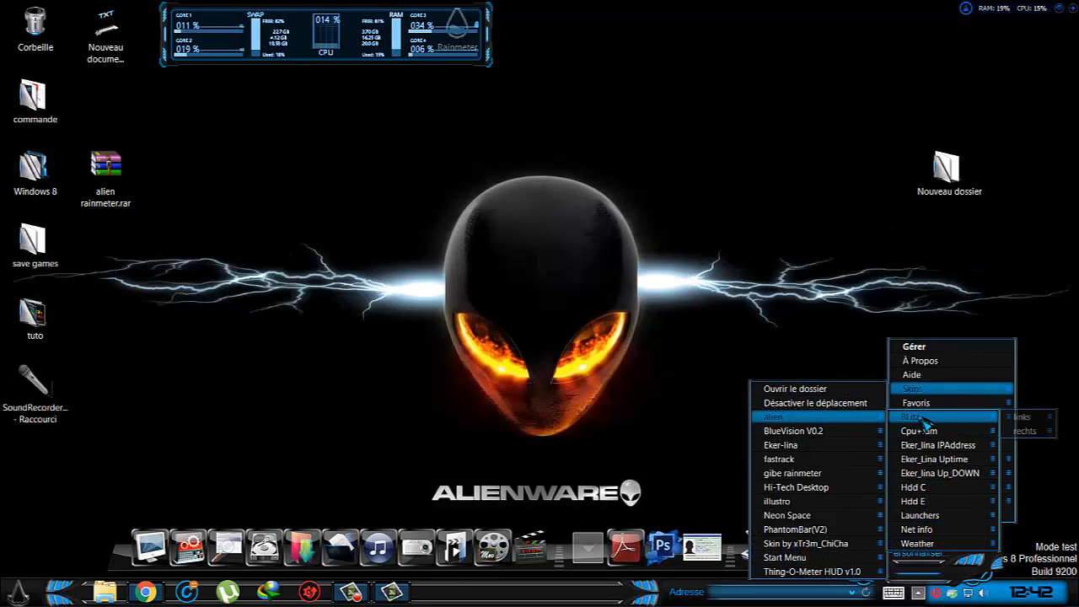
pyautogui.moveTo(918, 416)
pyautogui.moveTo(962, 447)
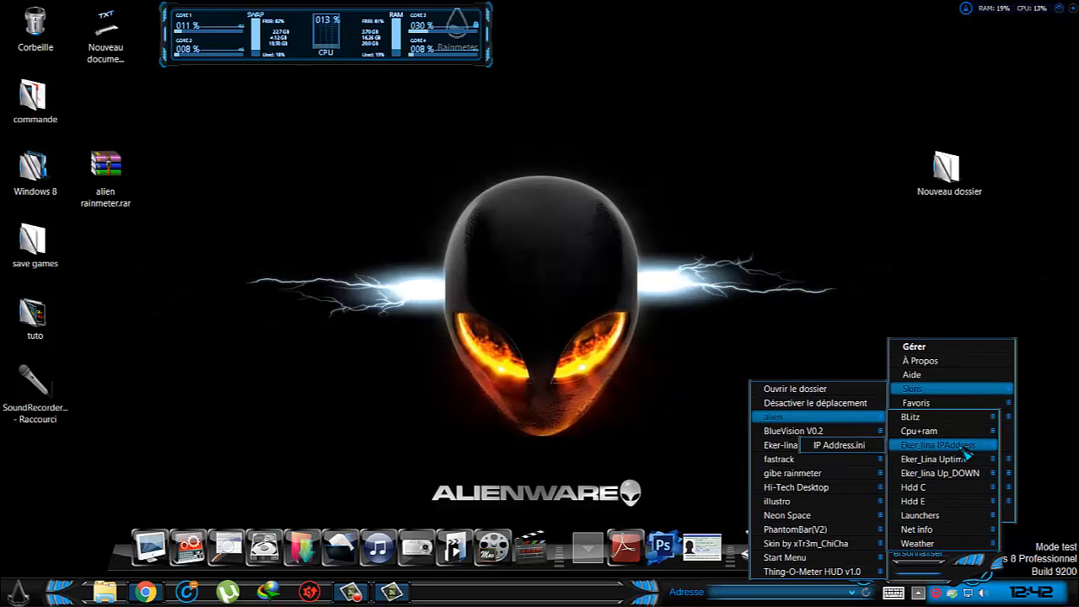
pyautogui.click(856, 452)
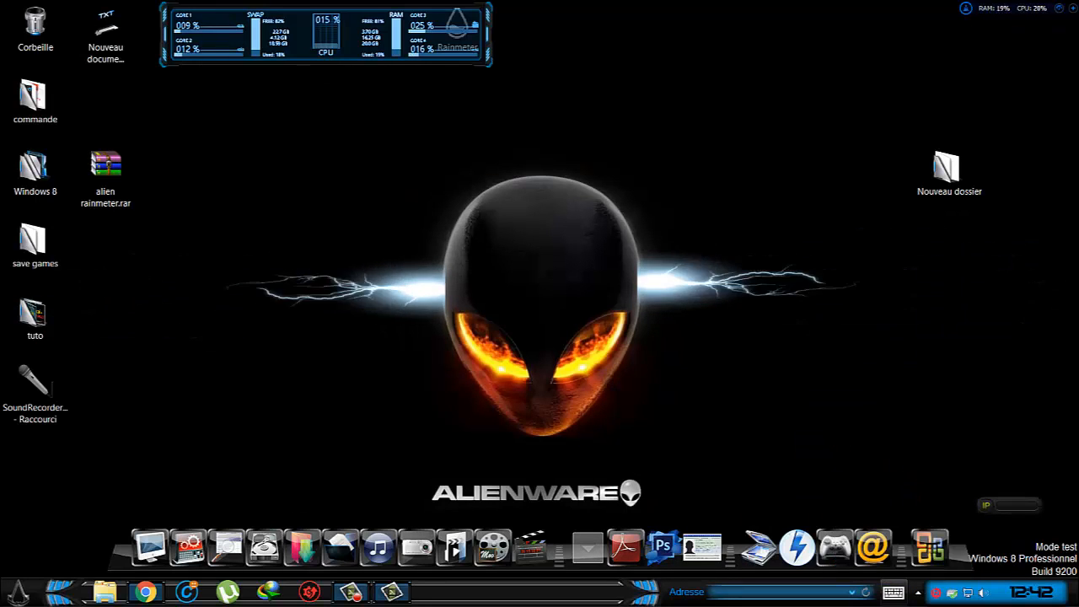
# Load the Uptime.ini skin from the alien\Eker_Lina Uptime folder.
pyautogui.click(918, 592)
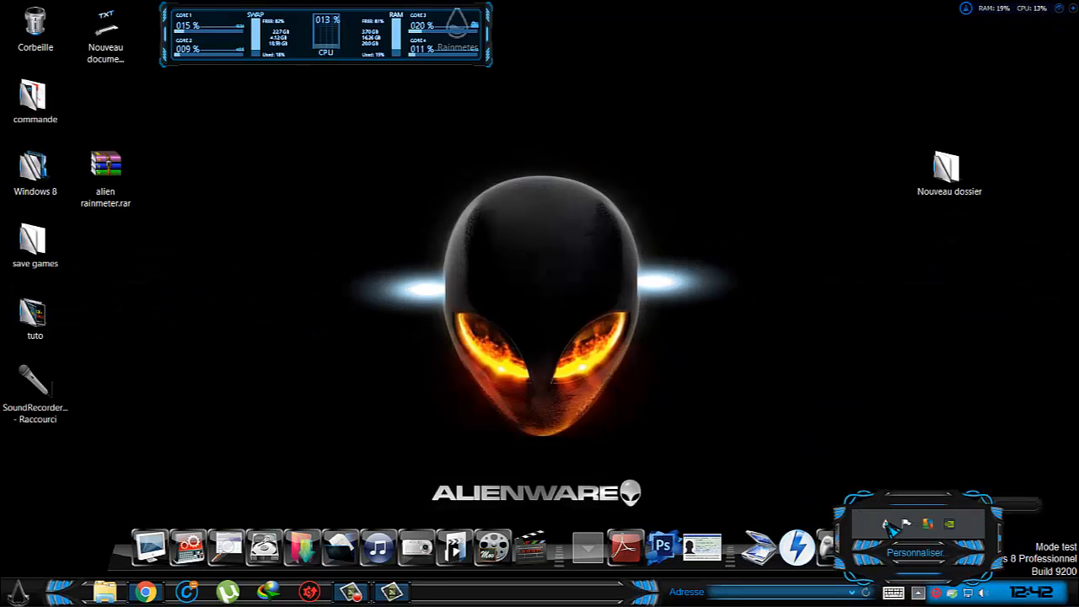
pyautogui.rightClick(885, 524)
pyautogui.moveTo(948, 374)
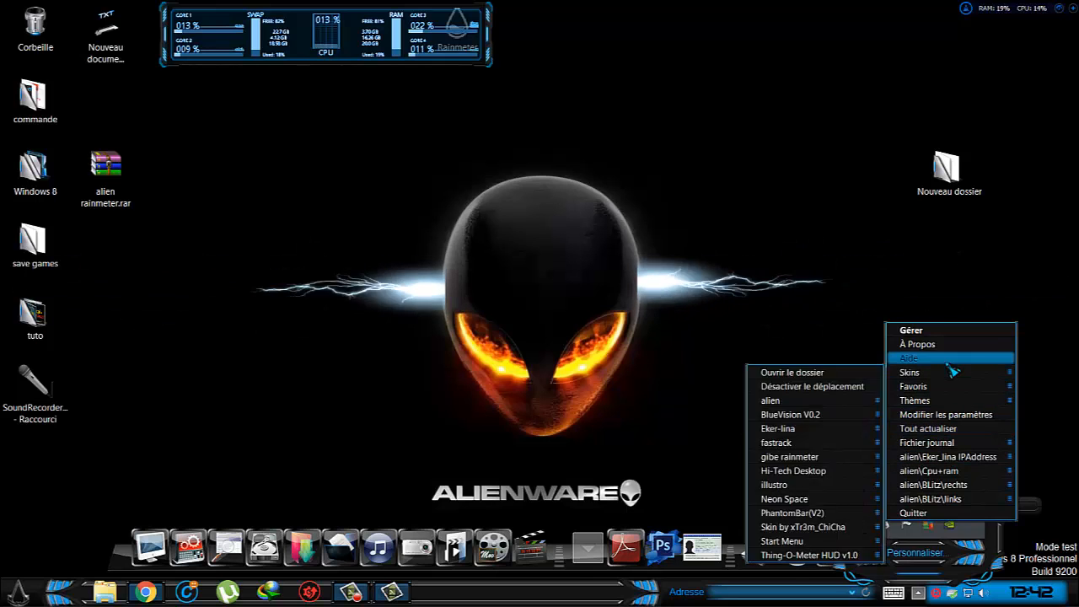
pyautogui.moveTo(843, 400)
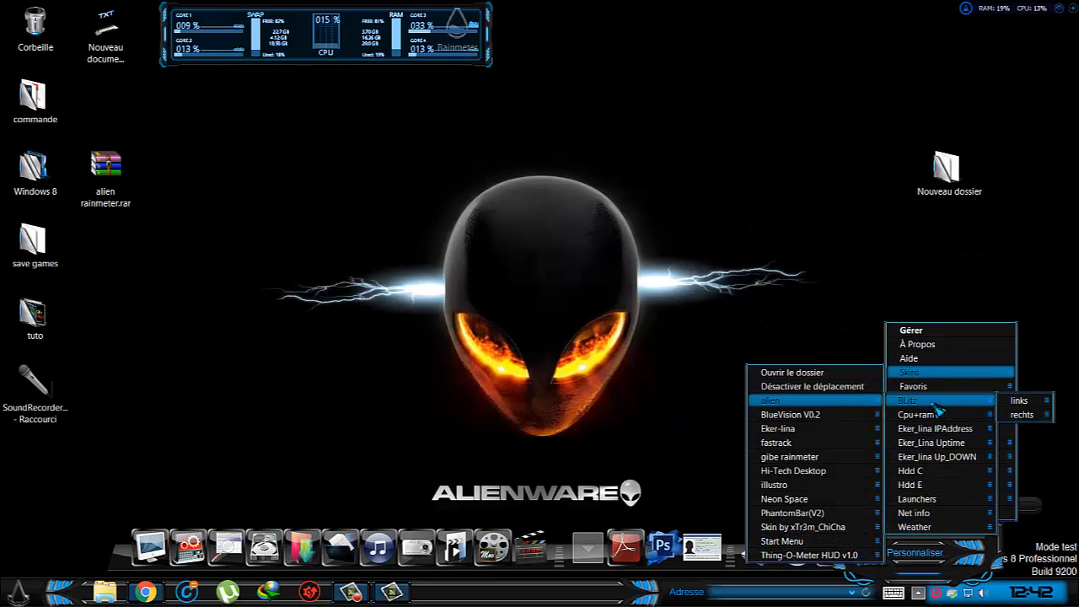
pyautogui.moveTo(959, 431)
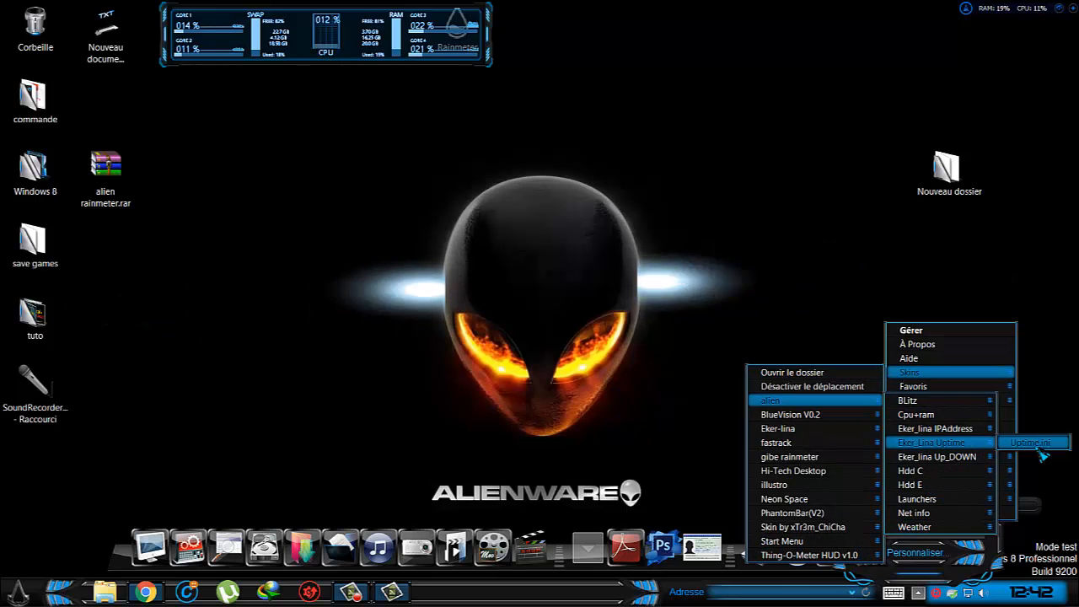
pyautogui.click(1035, 446)
# Load the network traffic skin, Upload Download.ini, from alien\Eker_lina Up_DOWN.
pyautogui.click(918, 593)
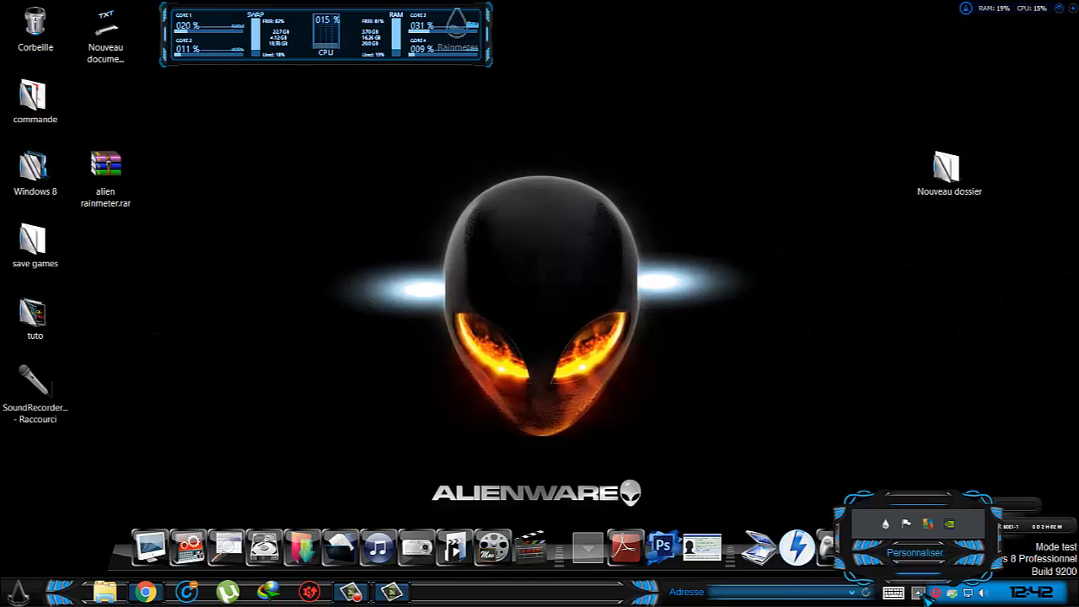
pyautogui.rightClick(885, 521)
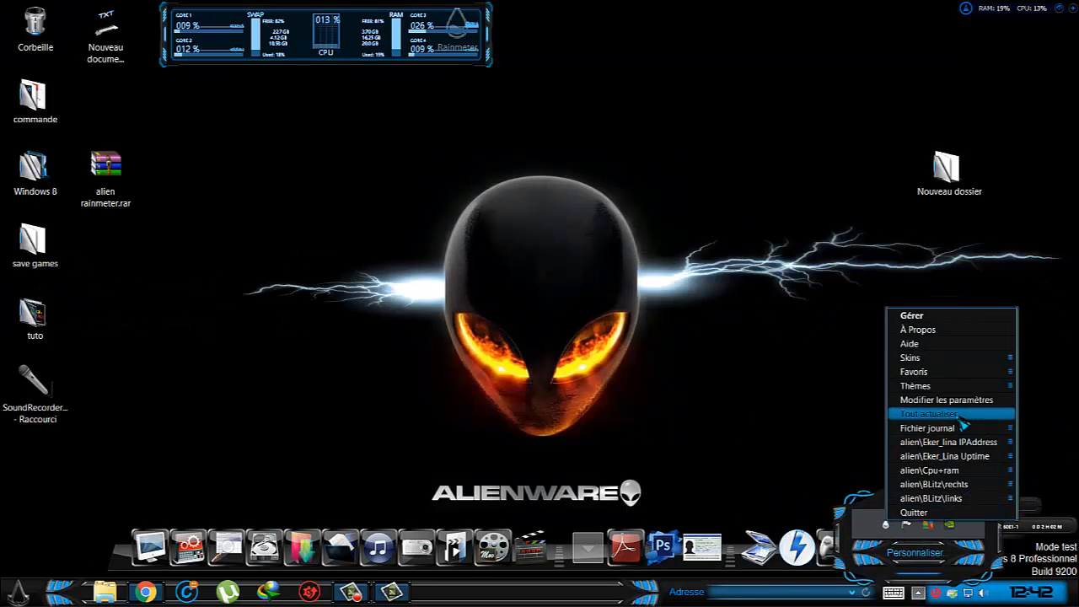
pyautogui.moveTo(969, 361)
pyautogui.moveTo(809, 385)
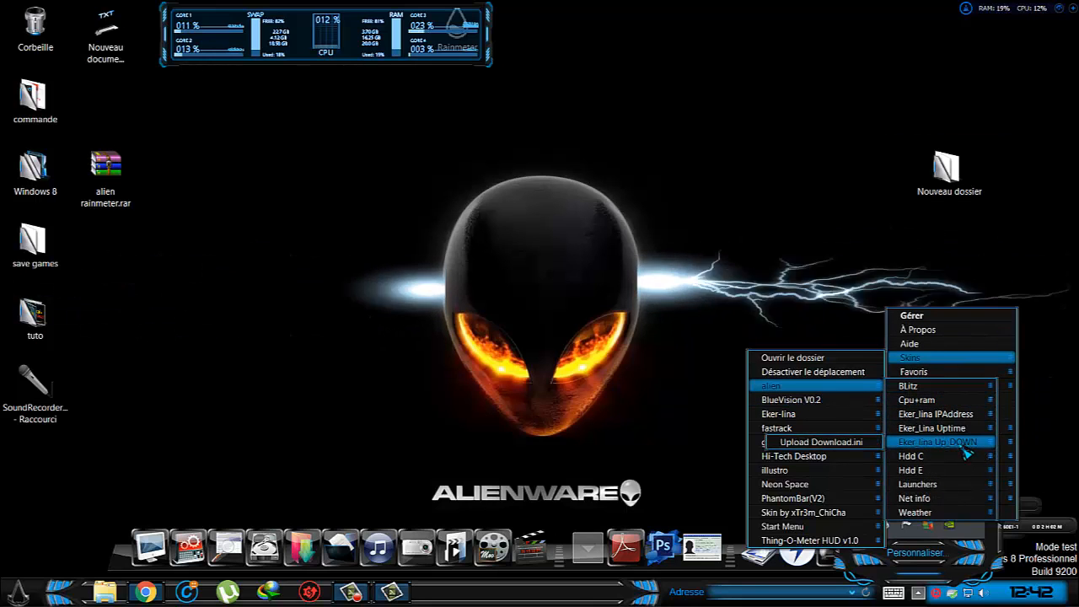
pyautogui.click(830, 447)
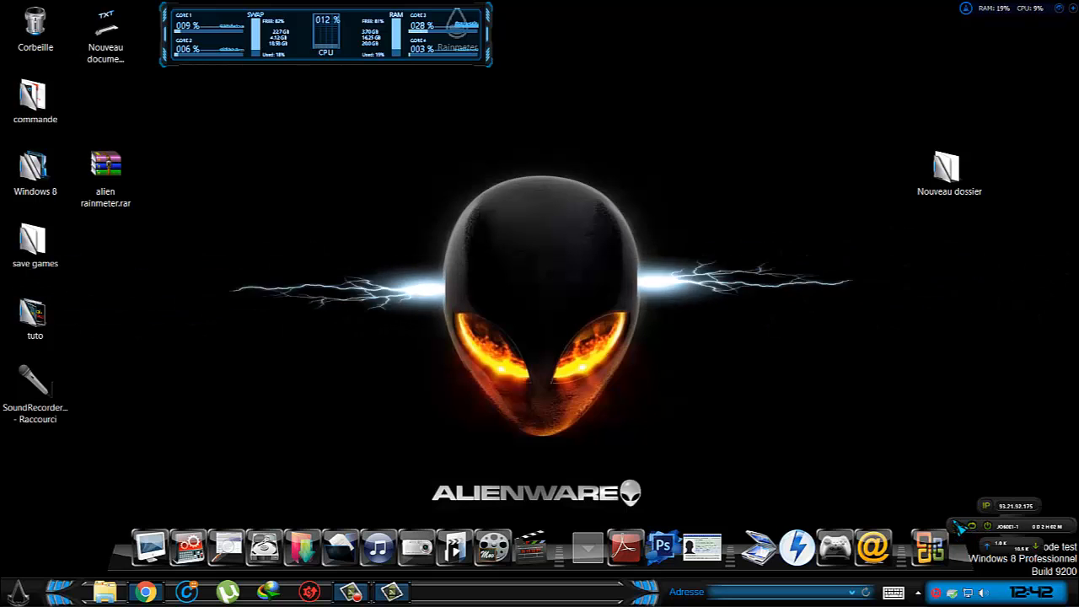
# Load the Hdd C.ini drive monitor skin from alien\Hdd C.
pyautogui.click(919, 592)
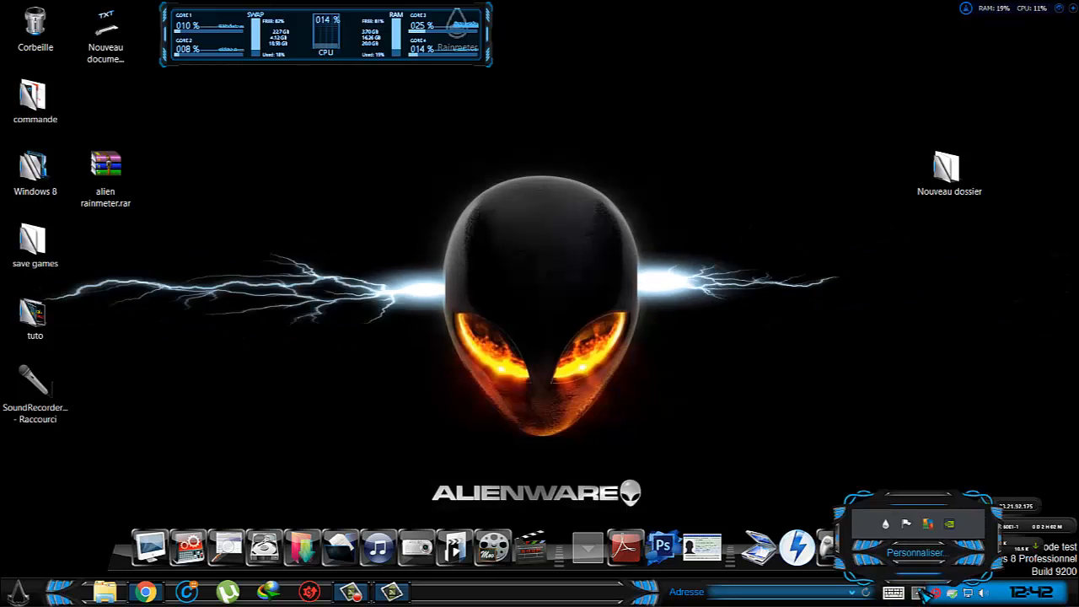
pyautogui.rightClick(885, 524)
pyautogui.moveTo(967, 420)
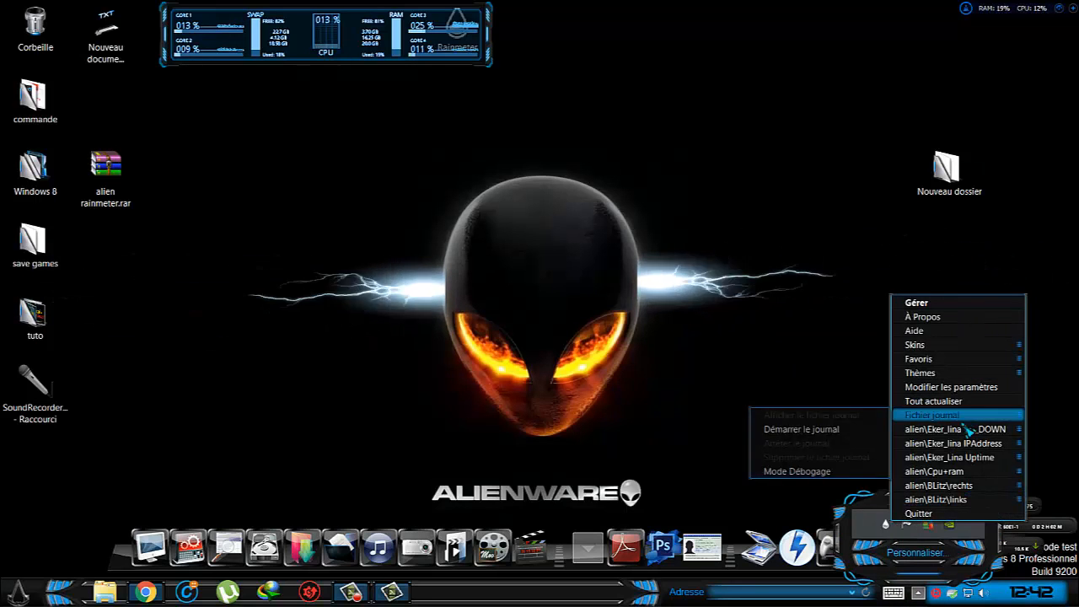
pyautogui.moveTo(982, 348)
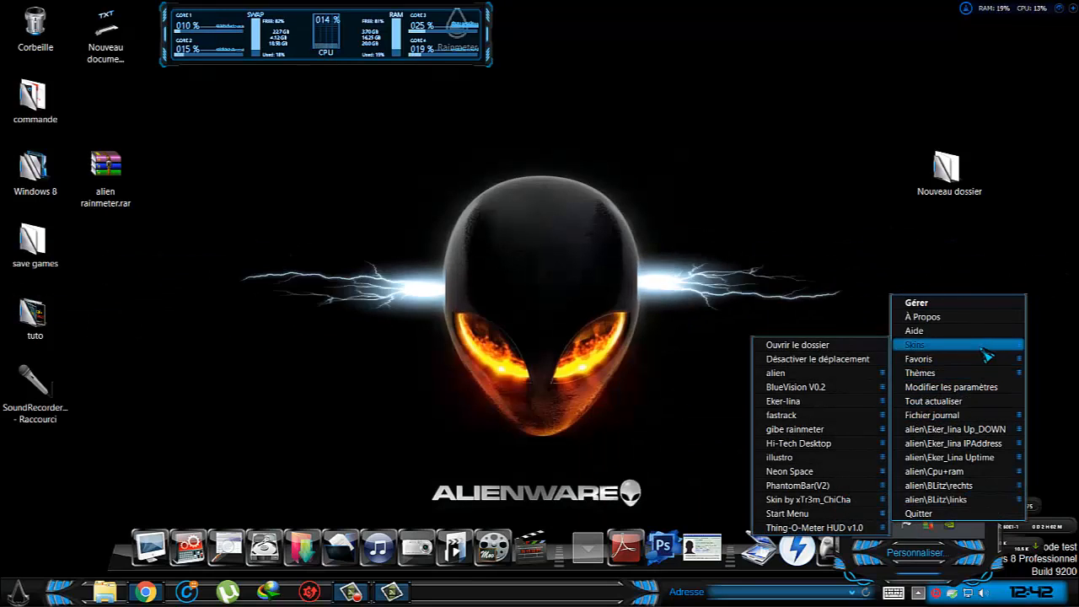
pyautogui.moveTo(842, 372)
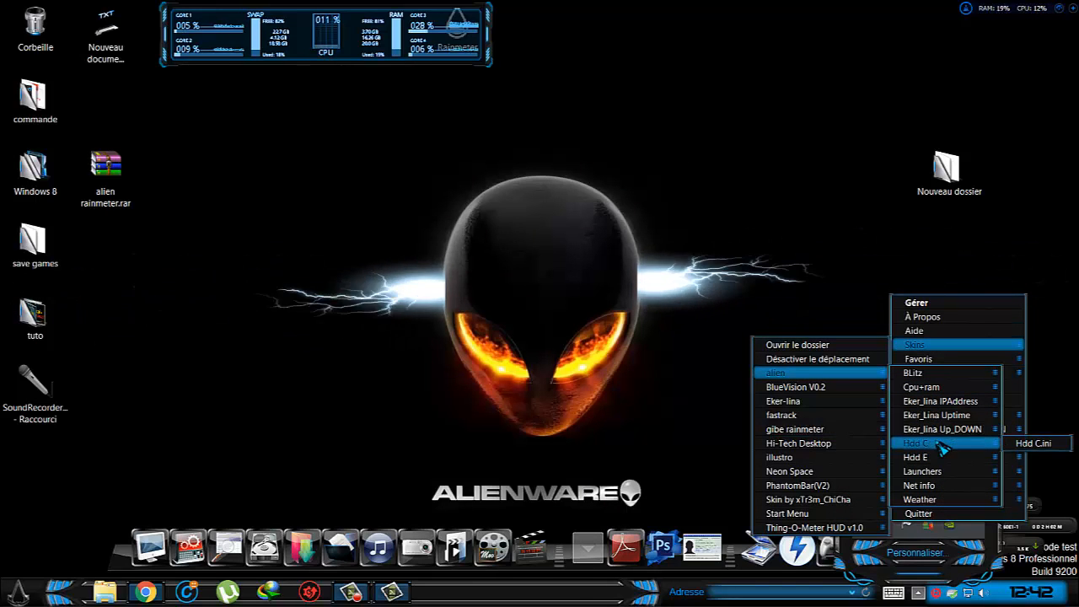
pyautogui.click(1032, 444)
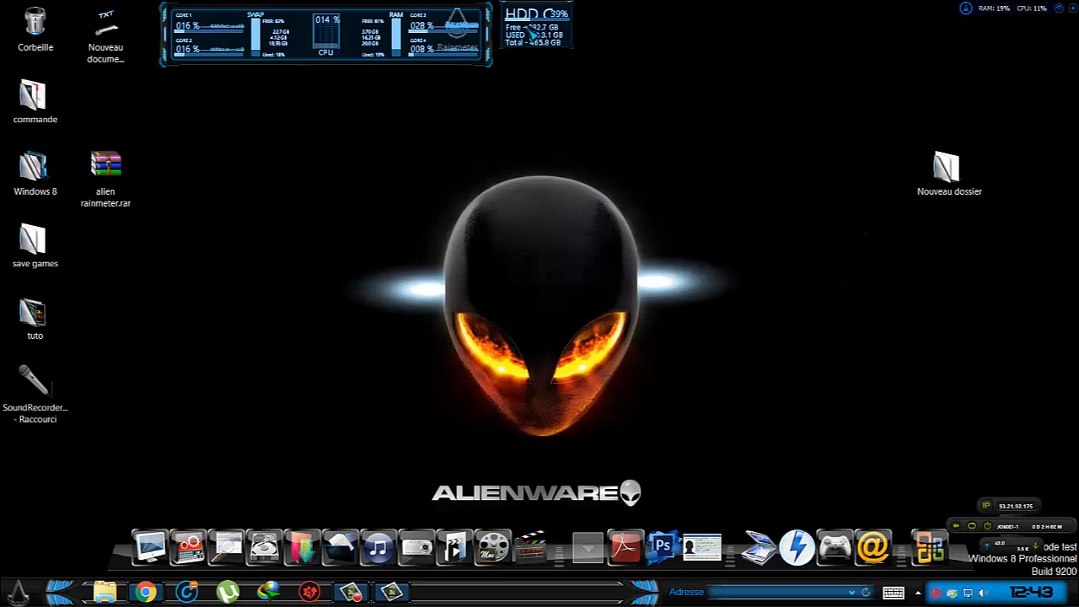
# Load the second drive monitor skin, Hdd E.ini, from alien\Hdd E.
pyautogui.click(917, 592)
pyautogui.rightClick(888, 526)
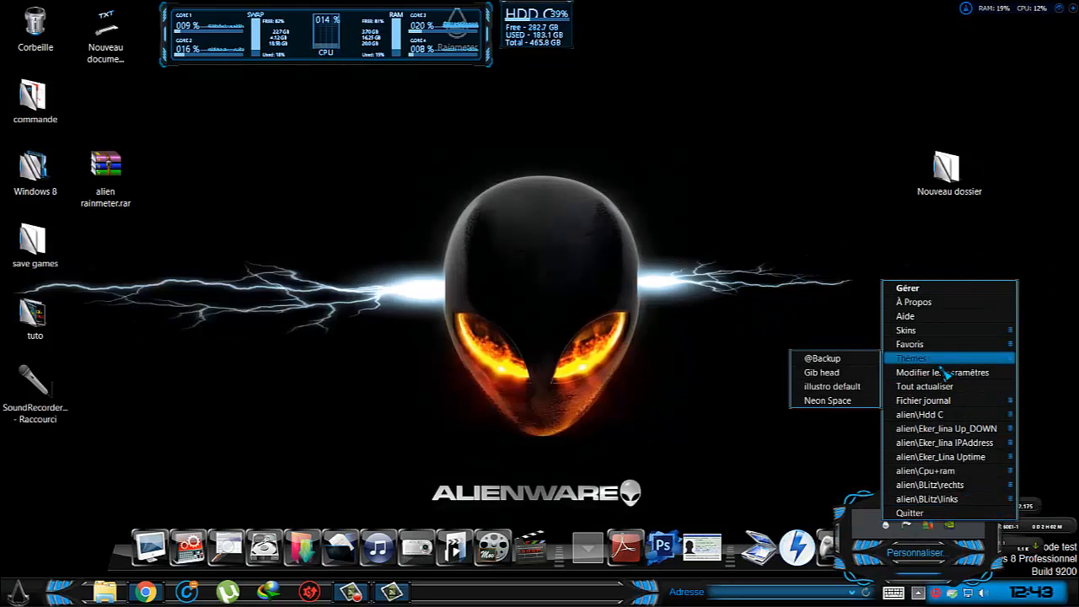
pyautogui.moveTo(911, 330)
pyautogui.moveTo(842, 358)
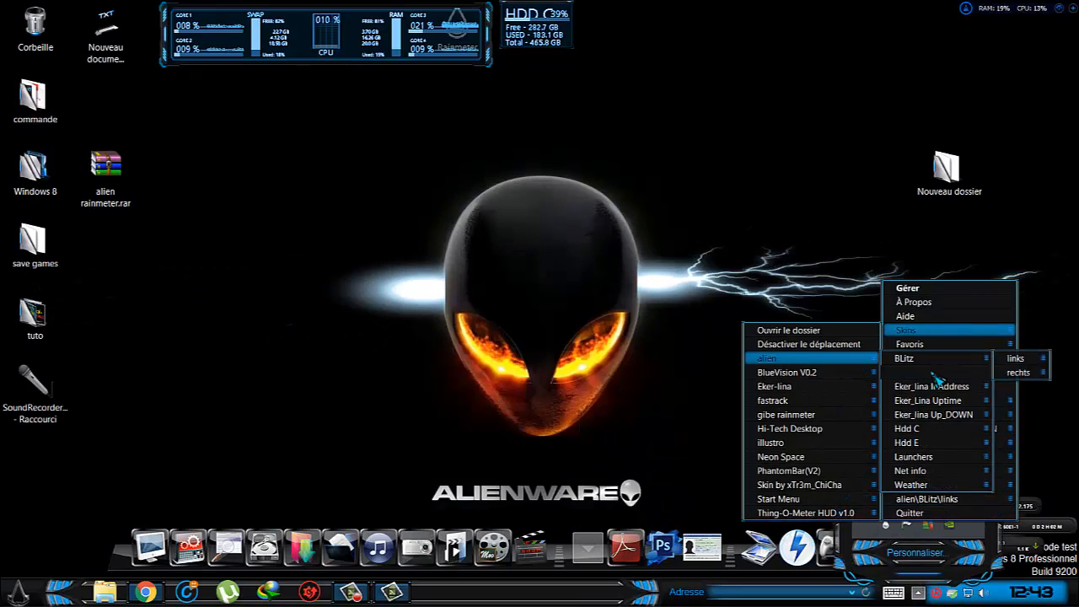
pyautogui.moveTo(939, 445)
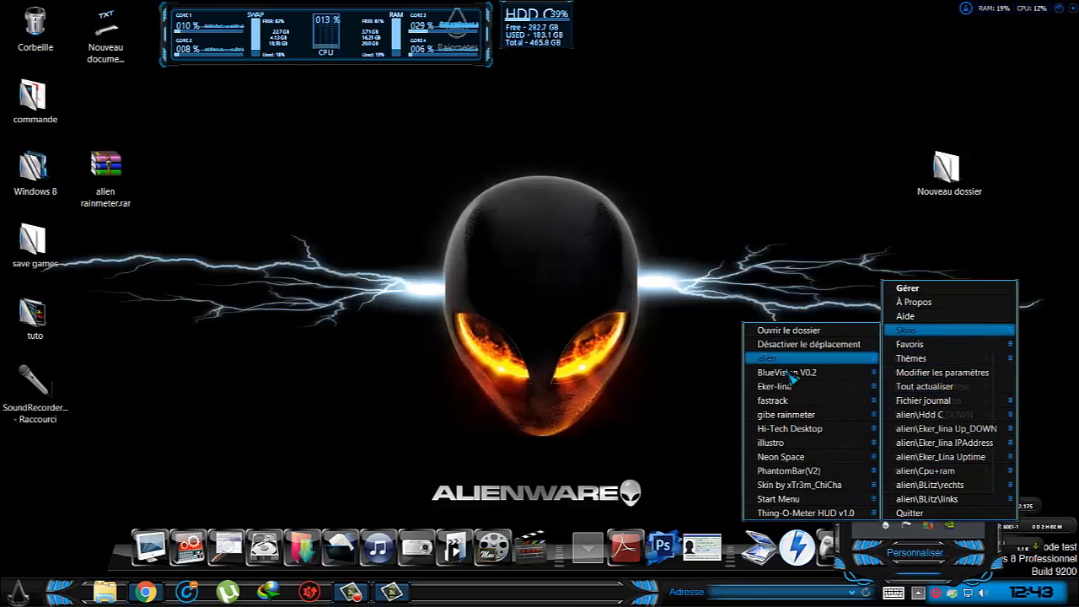
pyautogui.moveTo(797, 358)
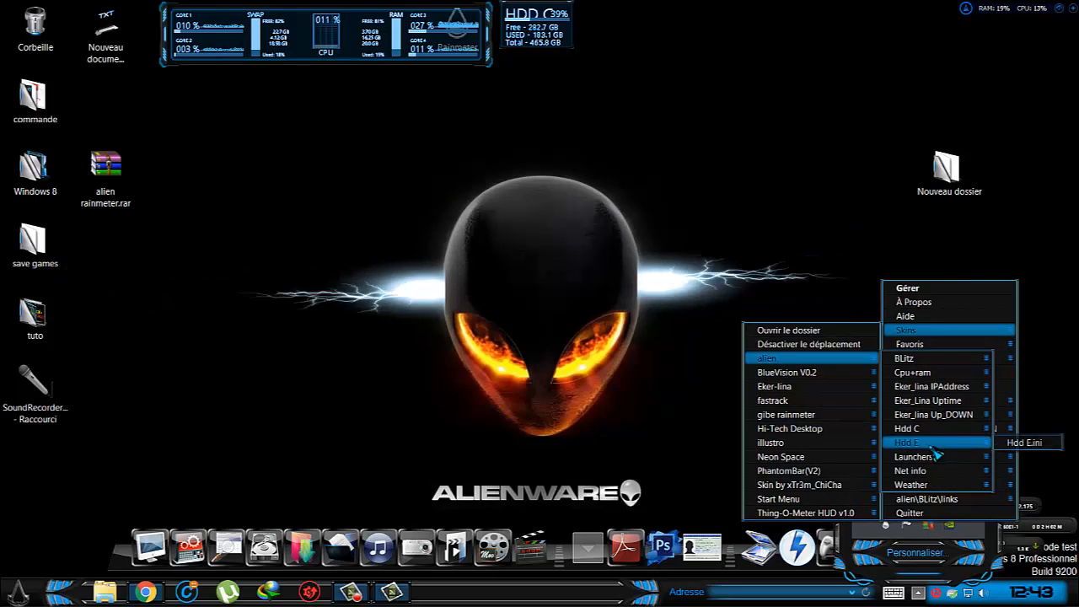
pyautogui.click(1024, 442)
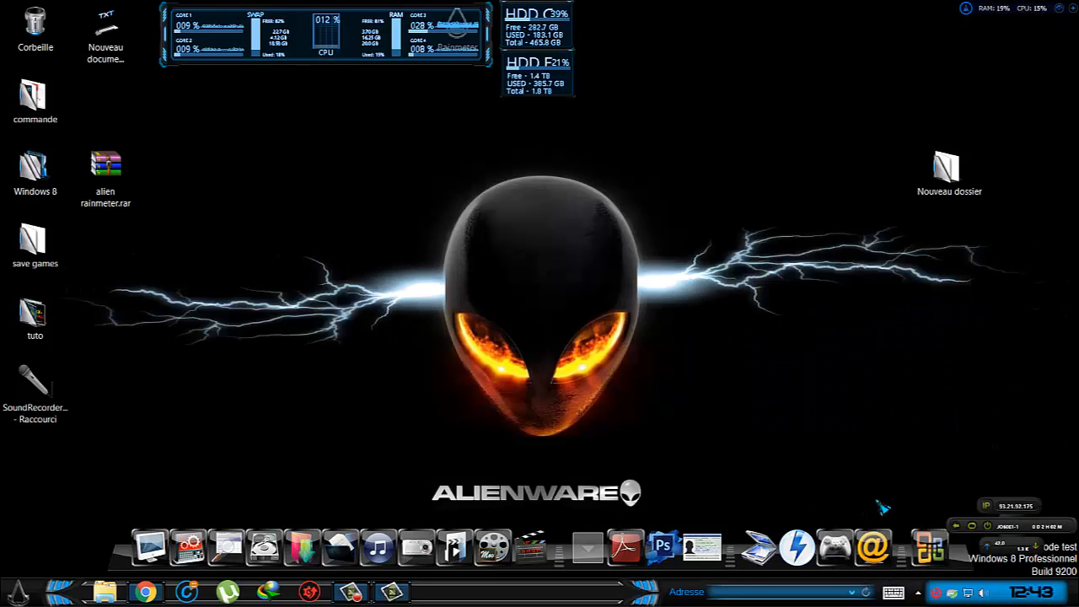
# Load the Launcher L.ini shortcut skin from alien\Launchers\Launcher L.
pyautogui.click(917, 593)
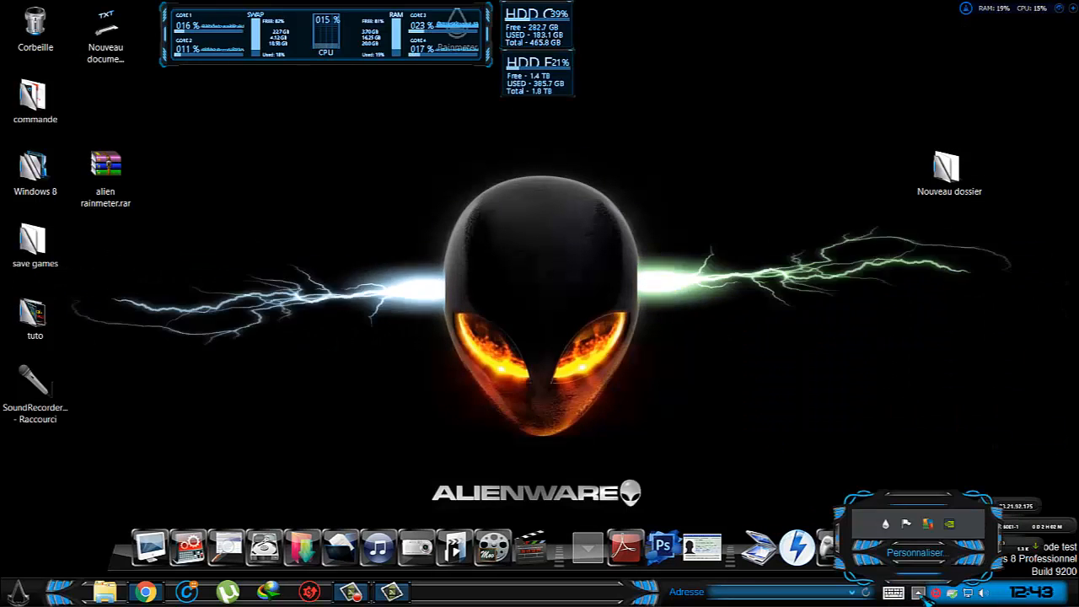
pyautogui.rightClick(887, 528)
pyautogui.moveTo(971, 337)
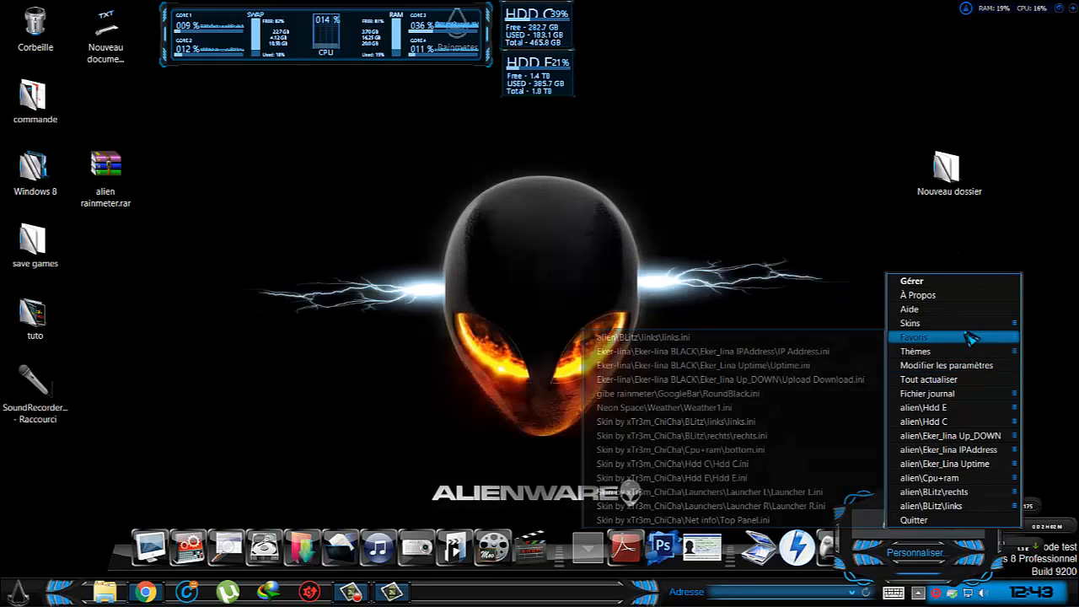
pyautogui.moveTo(851, 351)
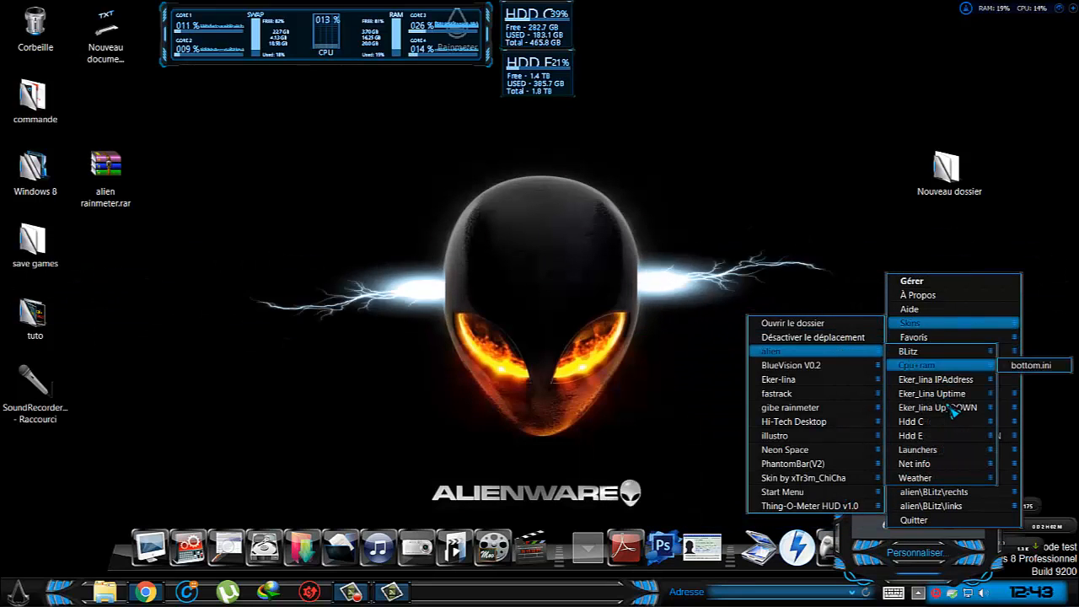
pyautogui.moveTo(958, 458)
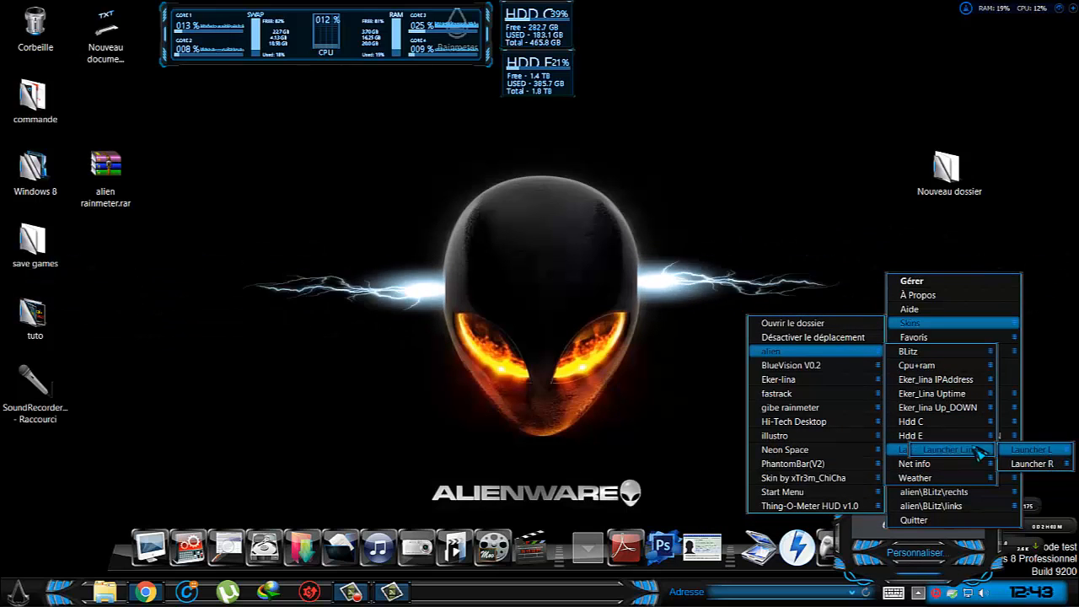
pyautogui.click(1029, 449)
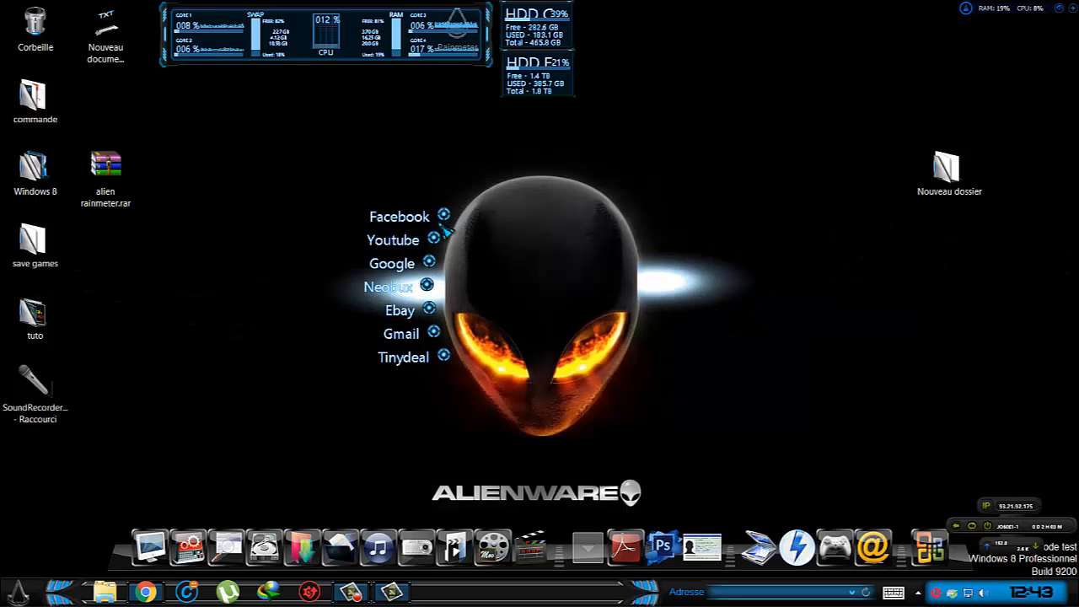
# Load the matching launcher skin, Launcher R.ini, from alien\Launchers\Launcher R.
pyautogui.click(918, 592)
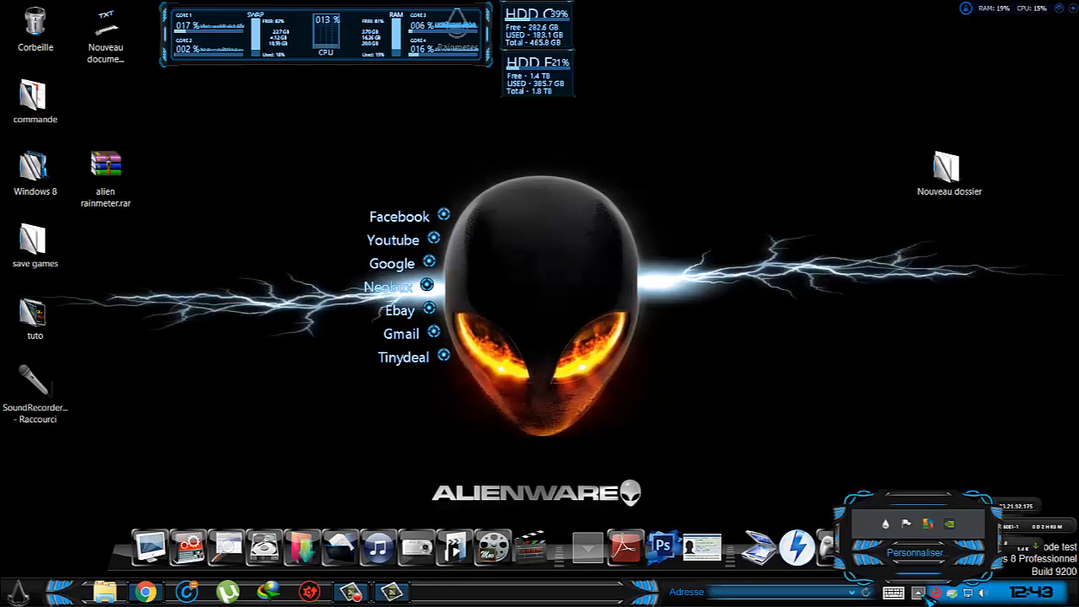
pyautogui.rightClick(885, 524)
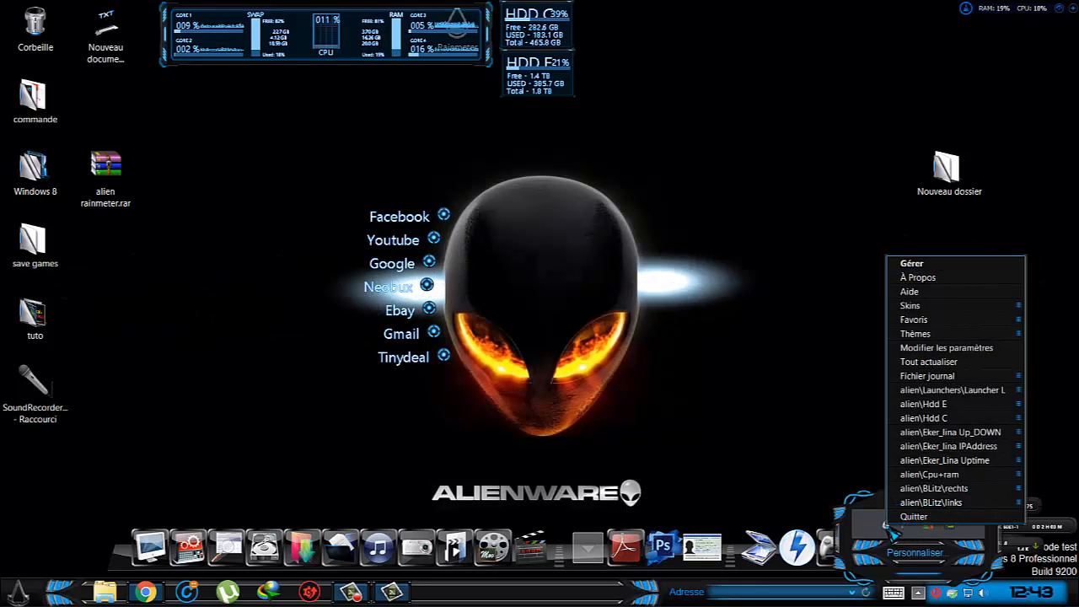
pyautogui.moveTo(948, 475)
pyautogui.moveTo(949, 433)
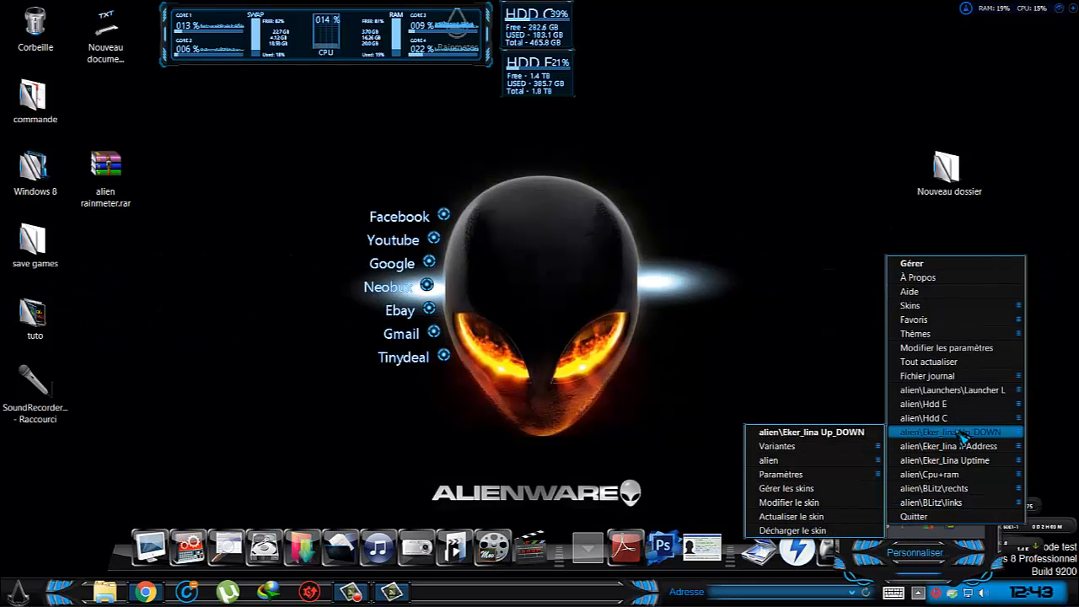
pyautogui.moveTo(912, 307)
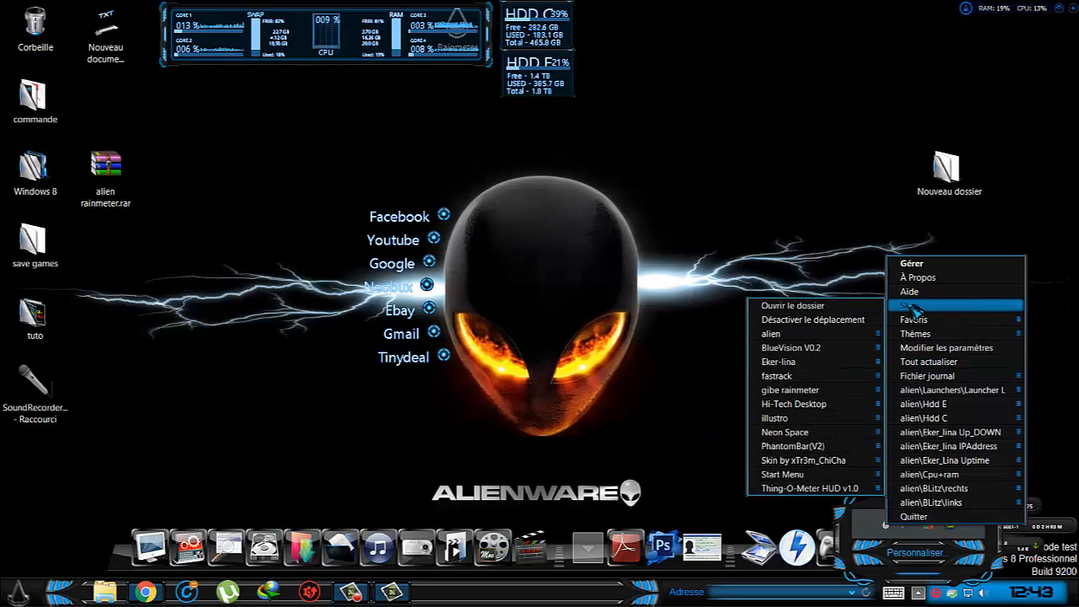
pyautogui.moveTo(800, 334)
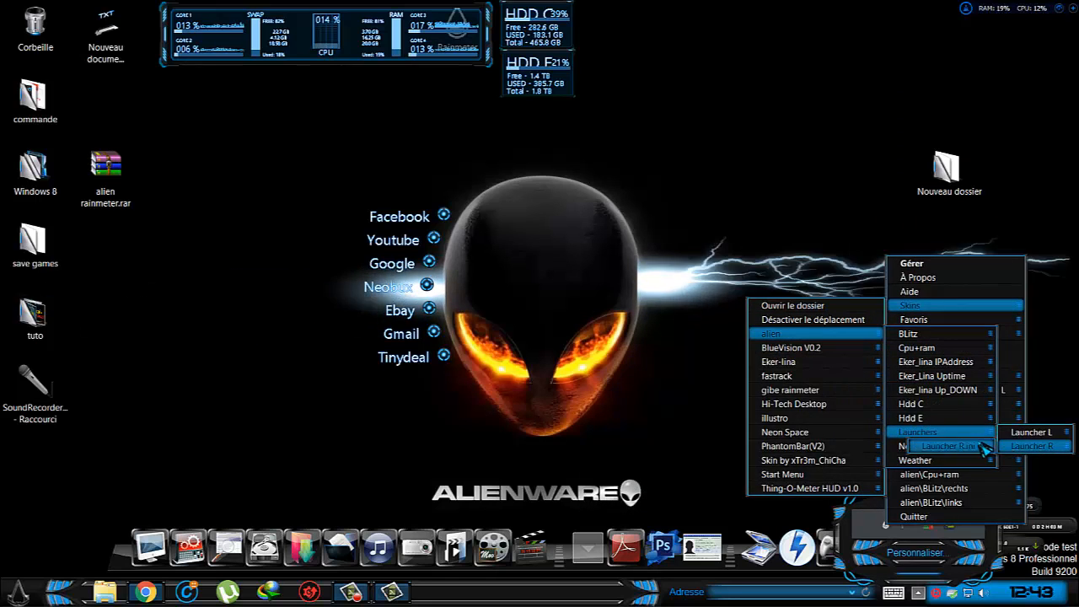
pyautogui.click(1048, 449)
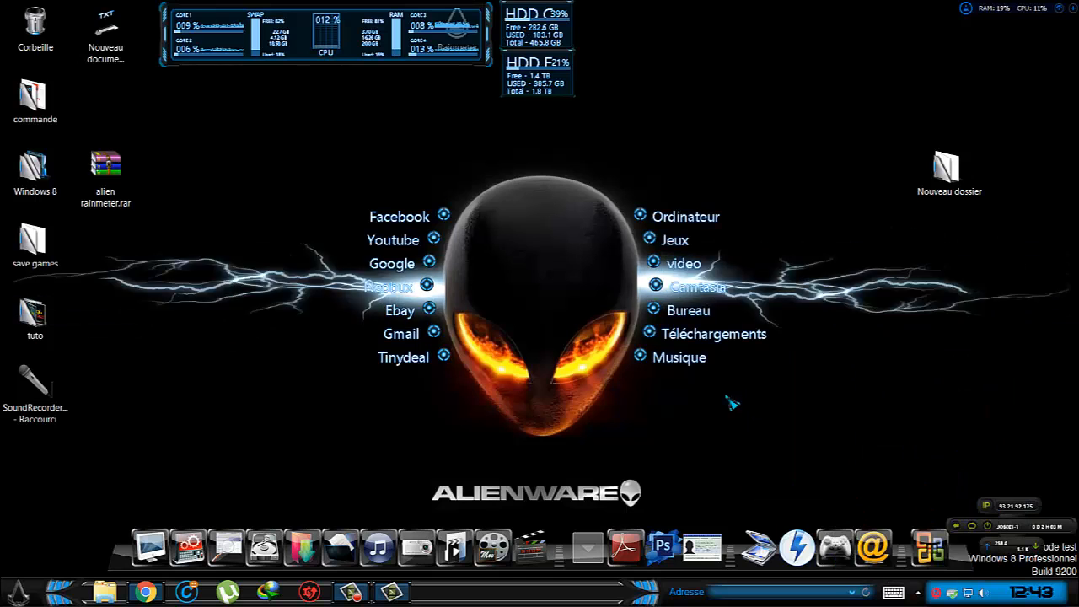
# Load the network download and upload monitor skin from alien\Net info.
pyautogui.click(918, 593)
pyautogui.rightClick(887, 526)
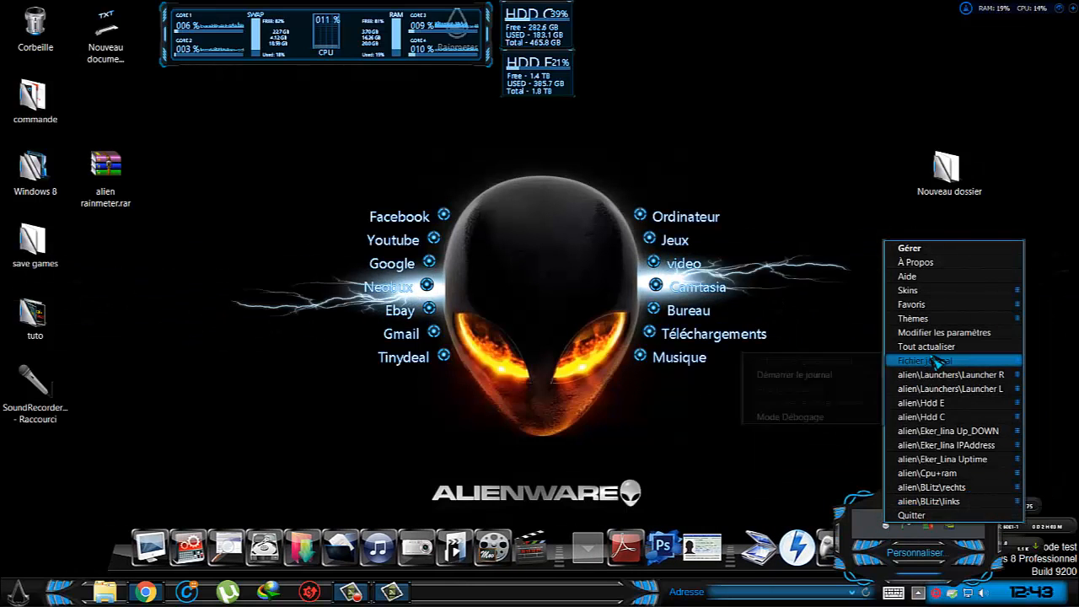
pyautogui.moveTo(906, 290)
pyautogui.moveTo(775, 319)
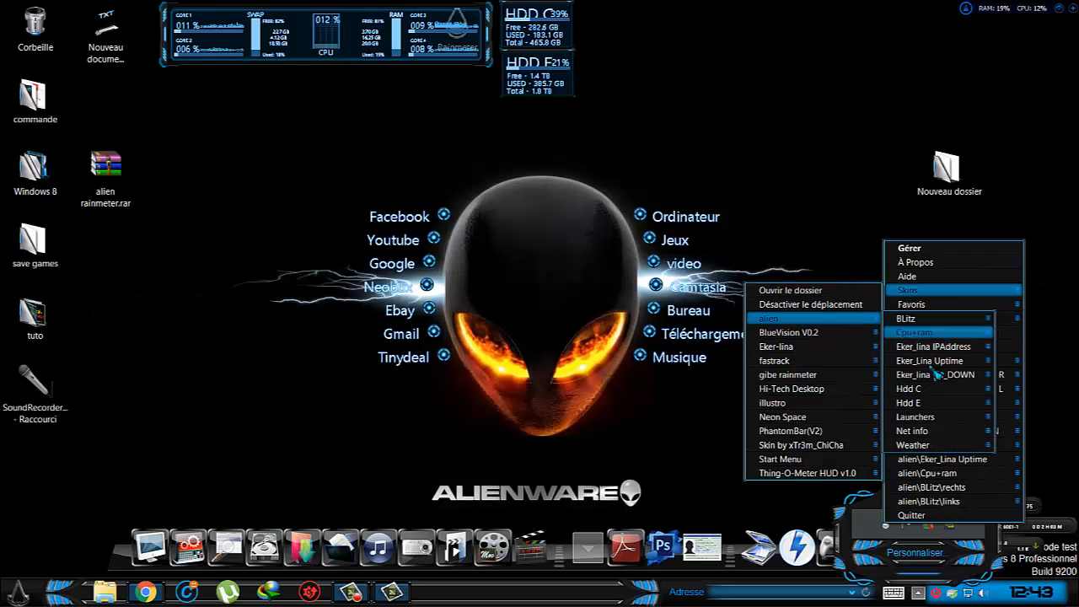
pyautogui.moveTo(940, 432)
pyautogui.click(863, 433)
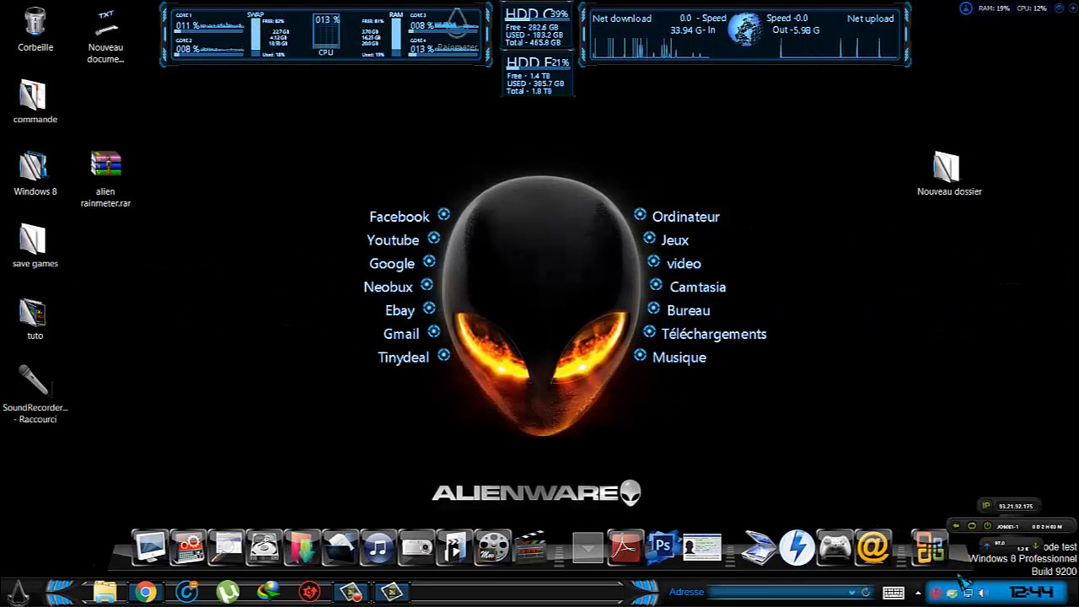
# Load the Weather1.ini skin from alien\Weather.
pyautogui.click(920, 593)
pyautogui.rightClick(884, 522)
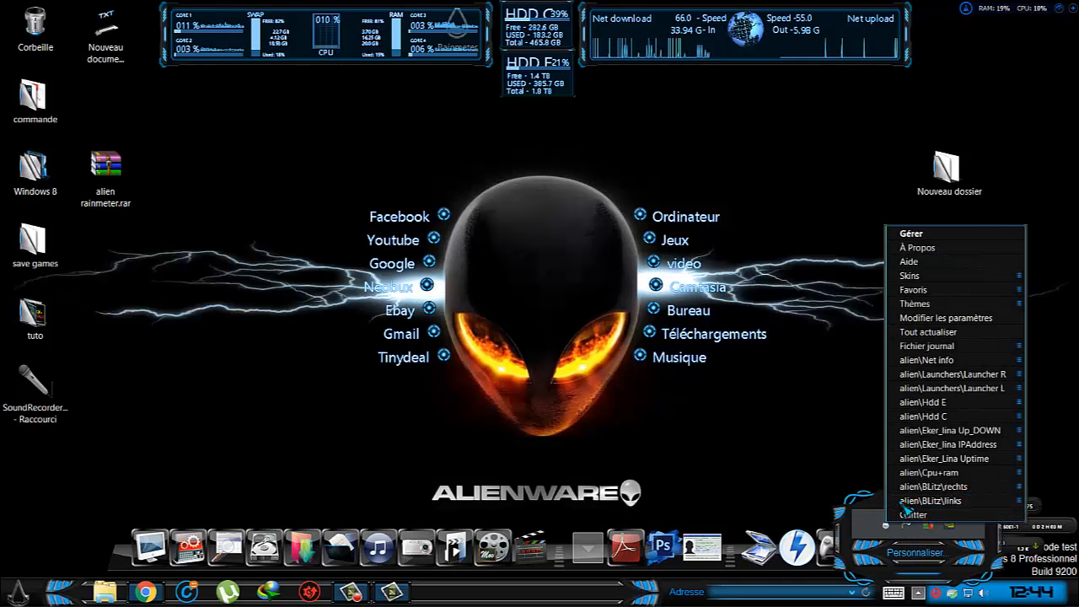
pyautogui.moveTo(984, 285)
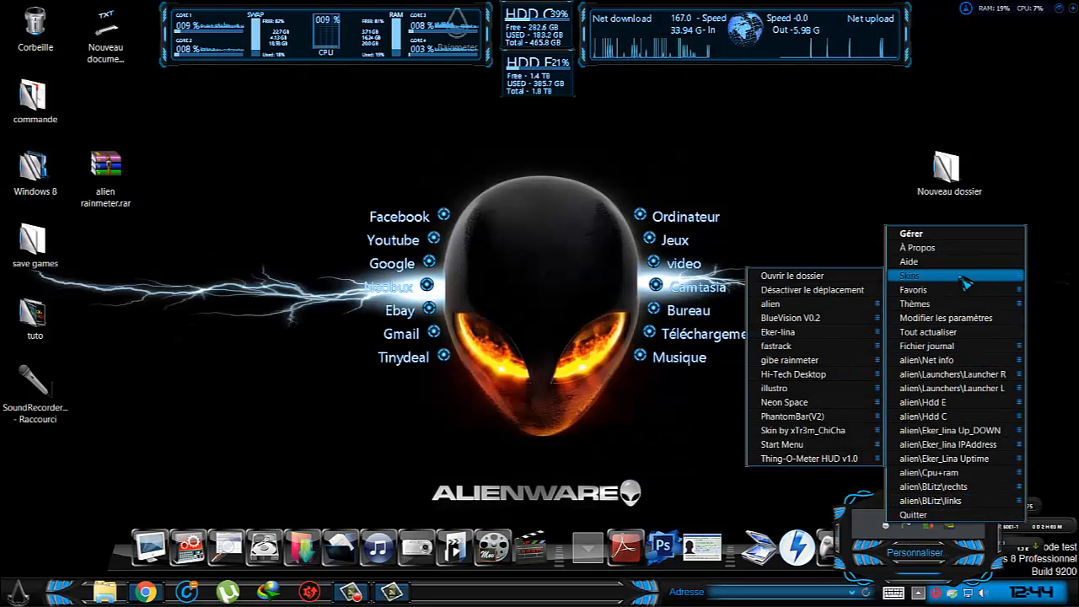
pyautogui.moveTo(821, 307)
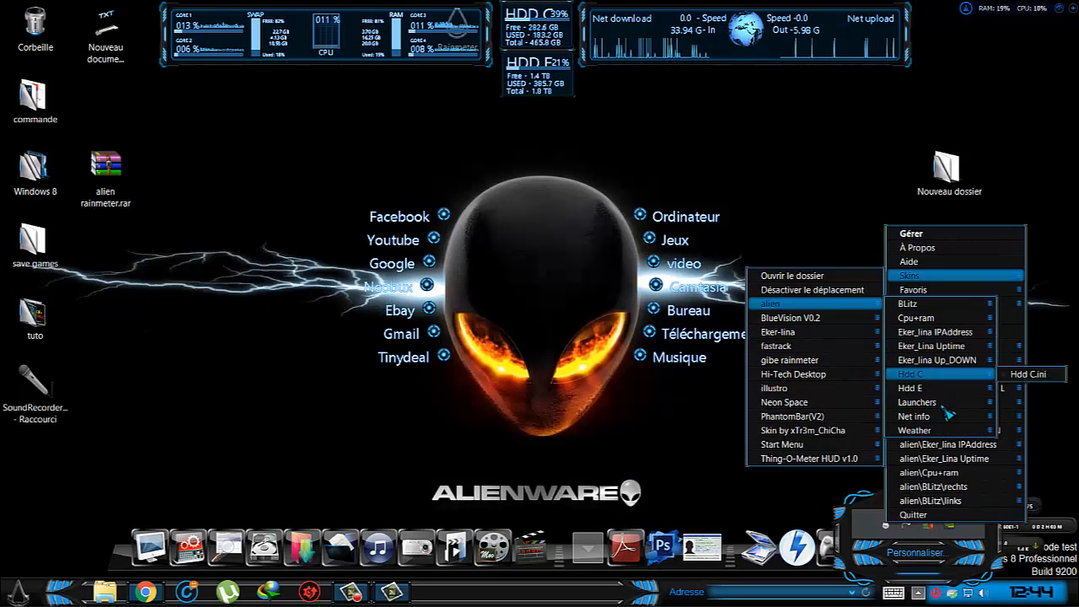
pyautogui.moveTo(948, 431)
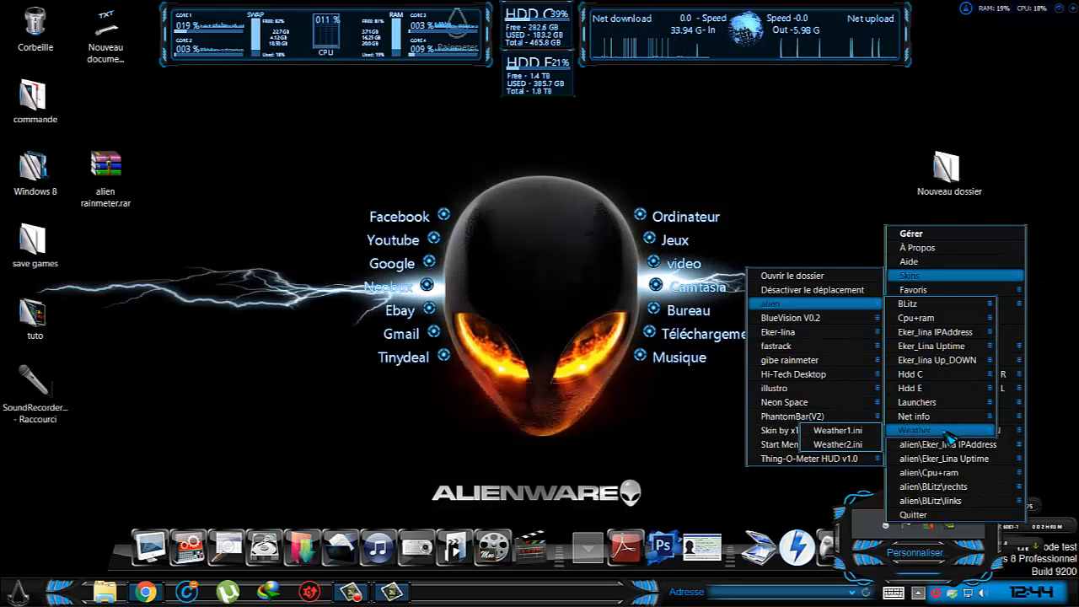
pyautogui.click(861, 432)
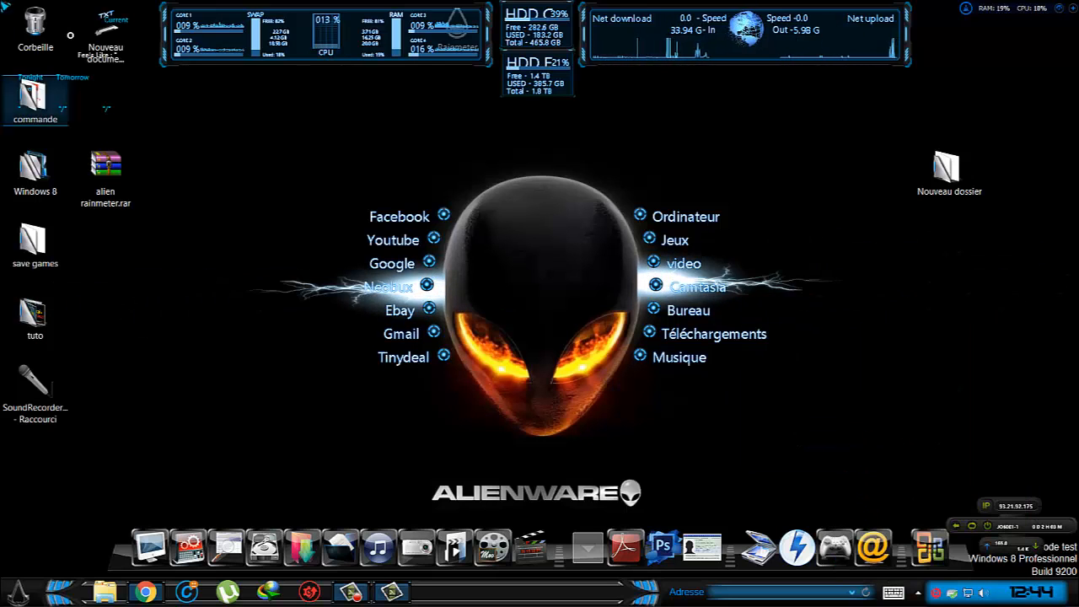
# Move the weather skin to the upper-right corner of the desktop, above the Nouveau dossier folder.
pyautogui.moveTo(68, 35); pyautogui.dragTo(455, 175)
pyautogui.moveTo(1024, 124); pyautogui.dragTo(1000, 74)
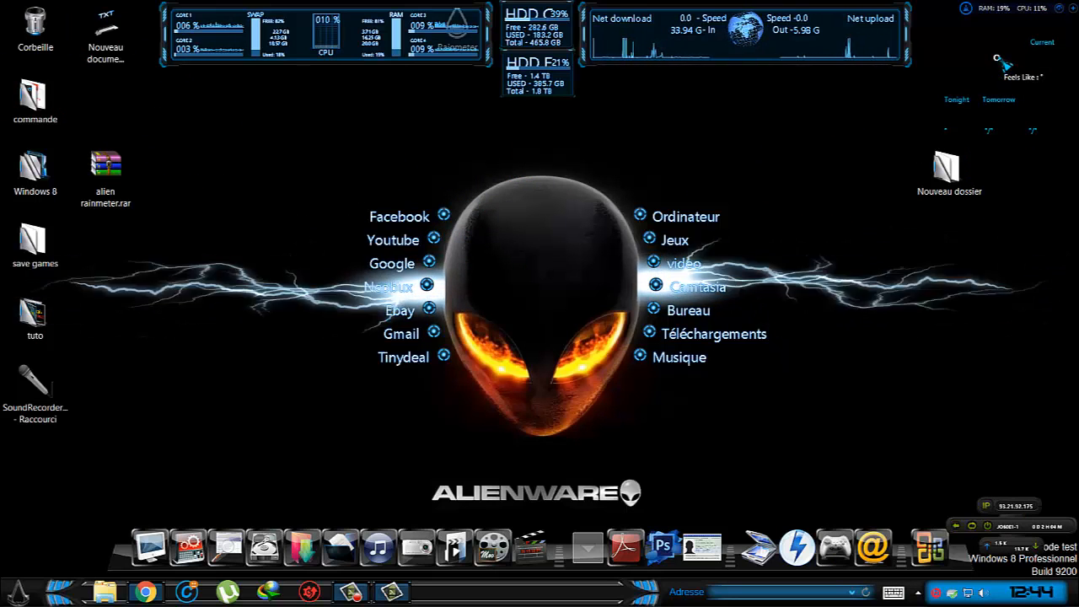
pyautogui.rightClick(1002, 60)
pyautogui.click(1001, 61)
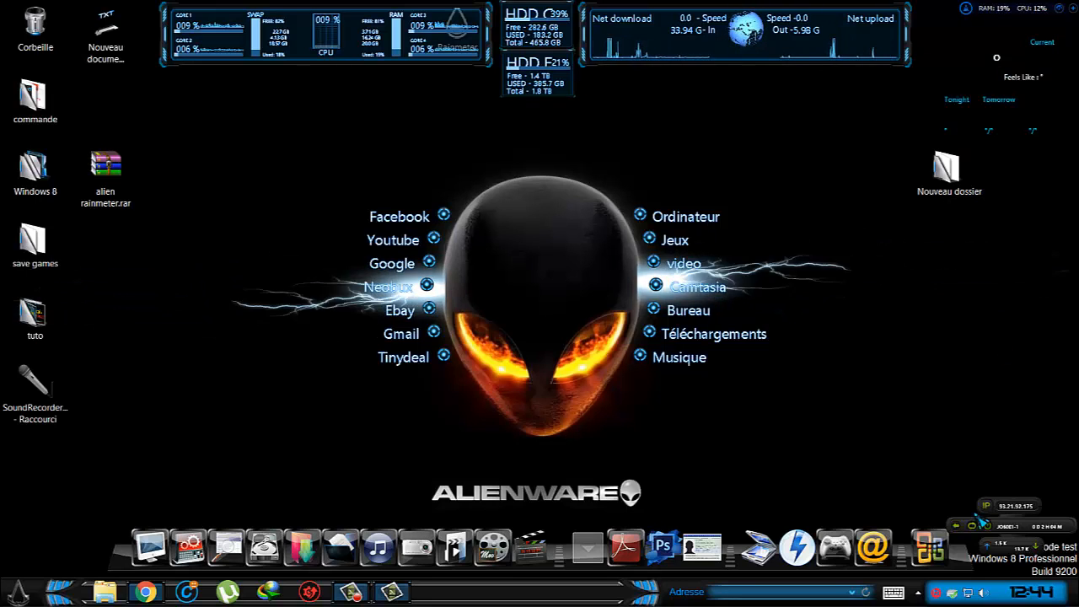
# Switch the weather skin to the Weather2.ini variant from alien\Weather and nudge it slightly toward the desktop's upper-right corner.
pyautogui.click(917, 593)
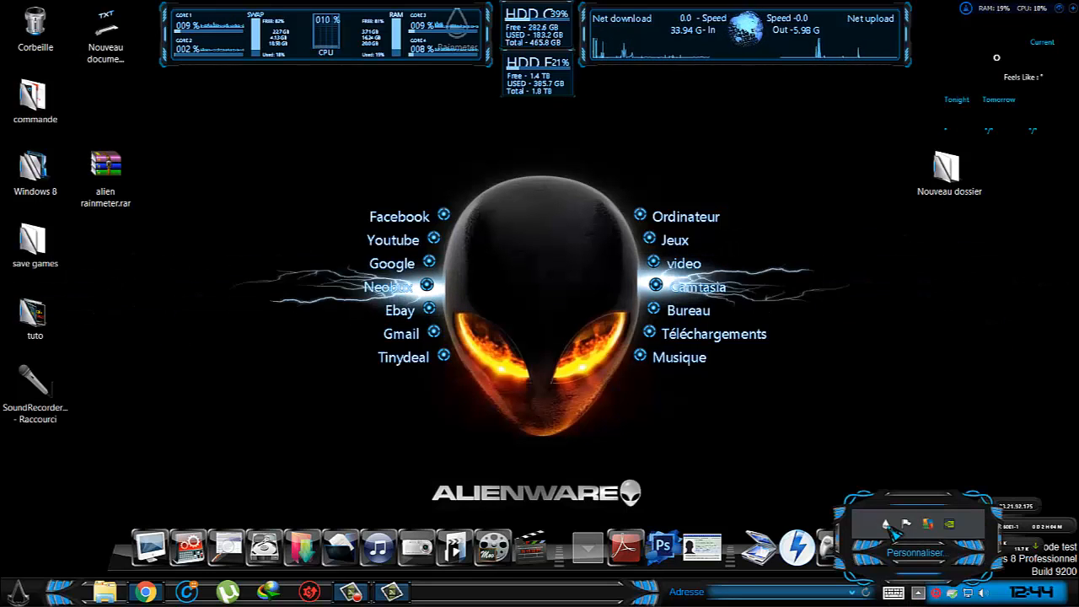
pyautogui.rightClick(886, 525)
pyautogui.moveTo(972, 268)
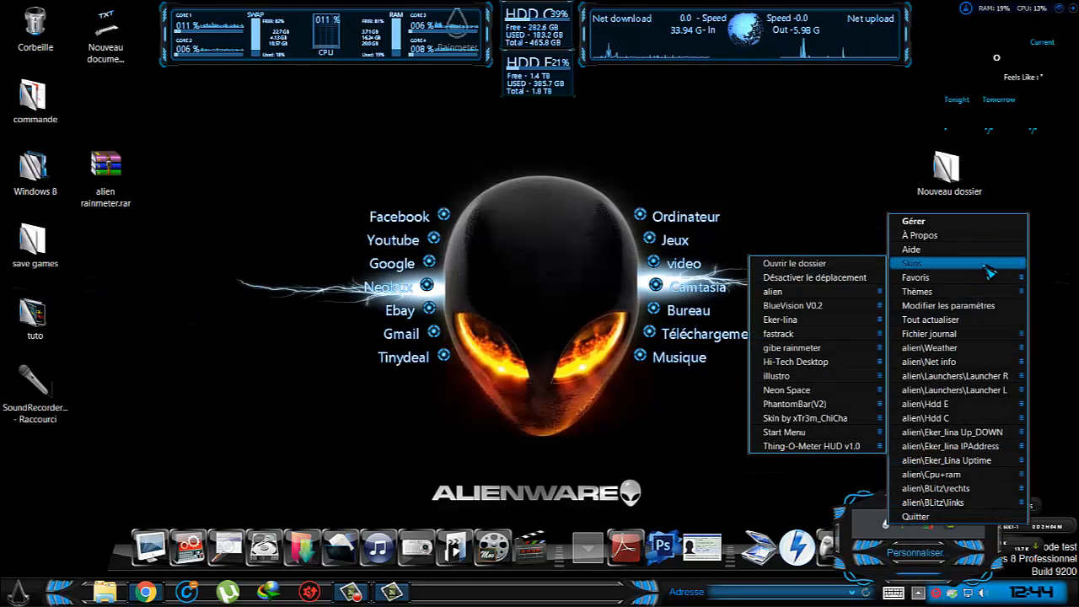
pyautogui.moveTo(868, 291)
pyautogui.moveTo(982, 421)
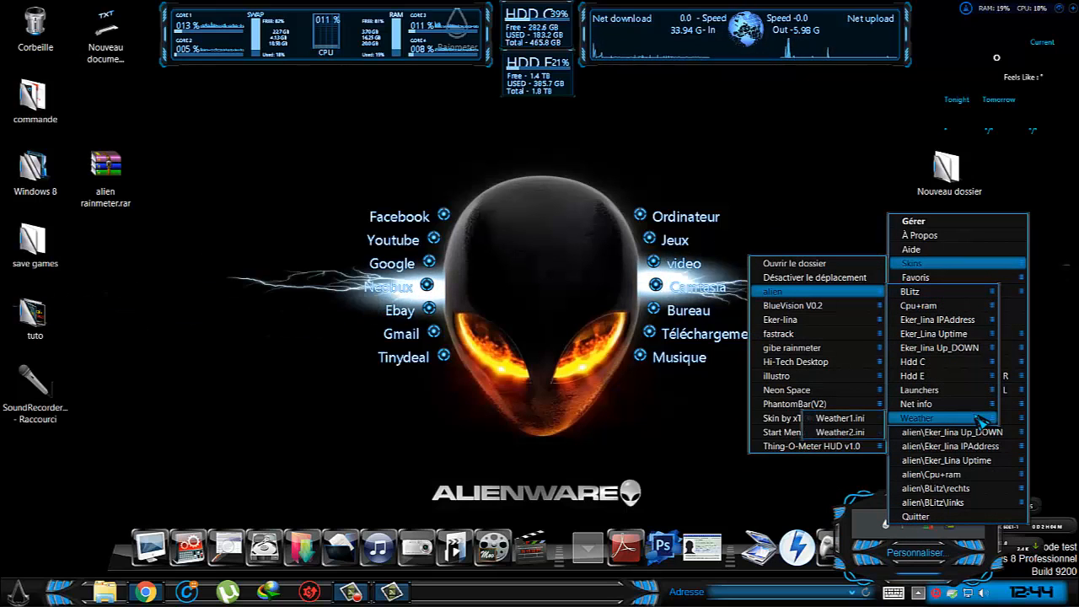
pyautogui.click(869, 433)
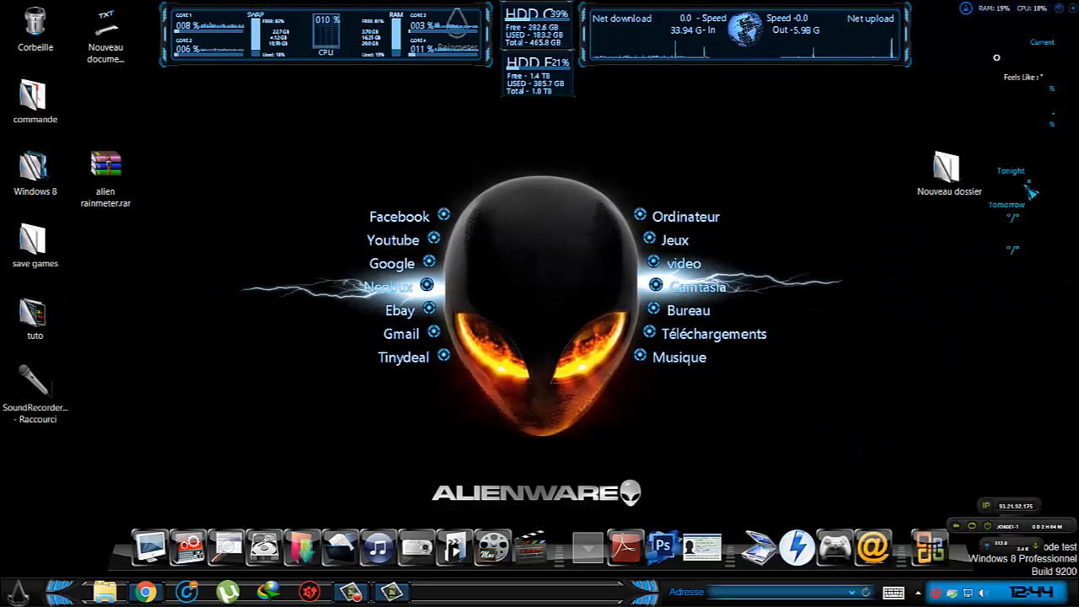
pyautogui.moveTo(1015, 209)
pyautogui.mouseDown()
pyautogui.moveTo(971, 258)
pyautogui.moveTo(1020, 207)
pyautogui.mouseUp()
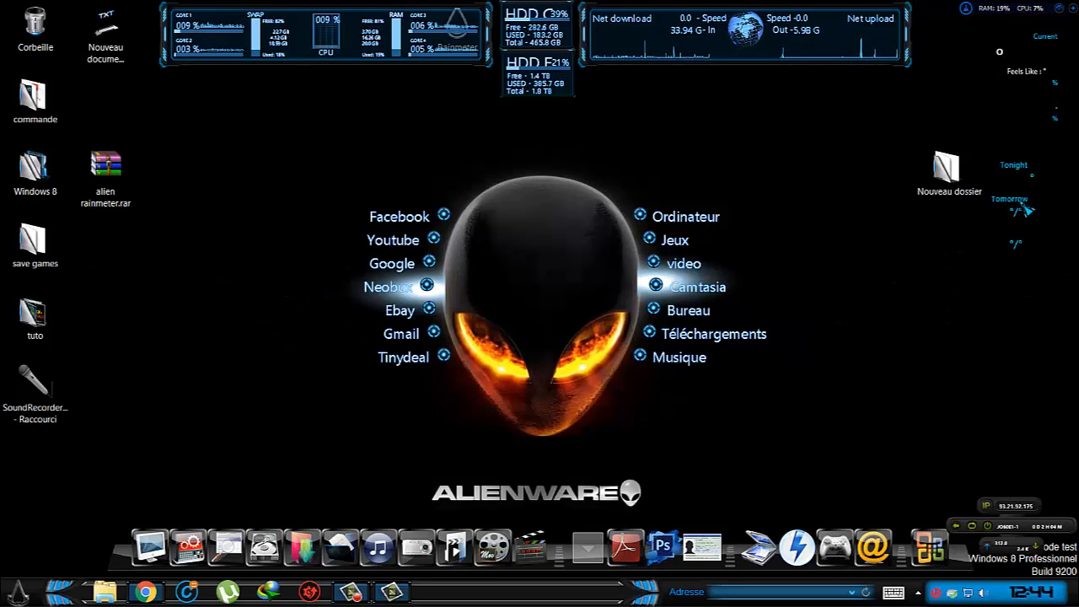
# Toggle the Cliquer à travers (click-through) setting of the alien\Weather skin.
pyautogui.rightClick(1033, 79)
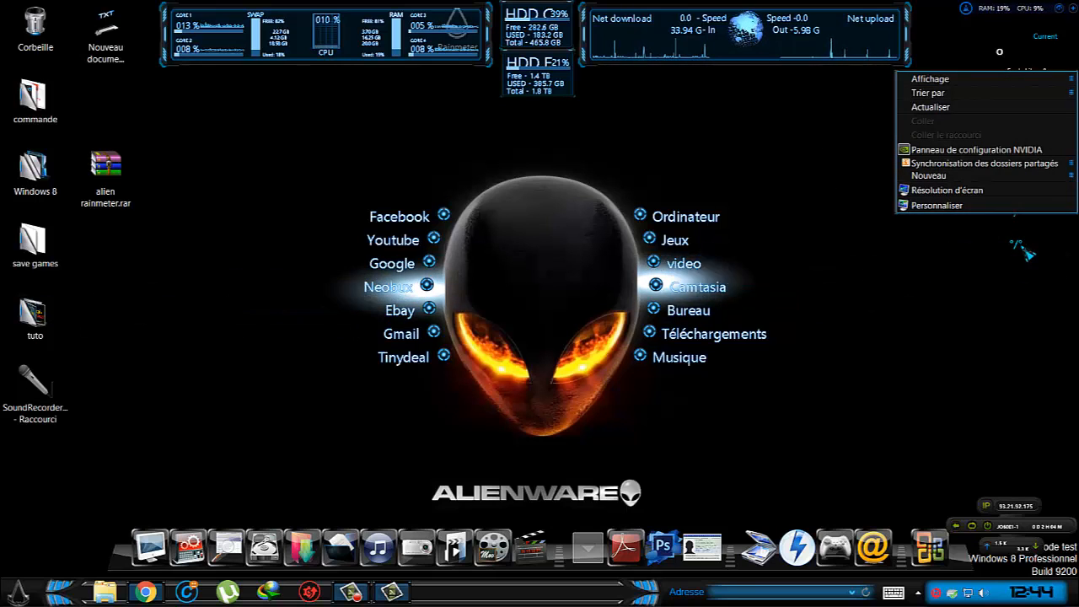
pyautogui.rightClick(1020, 251)
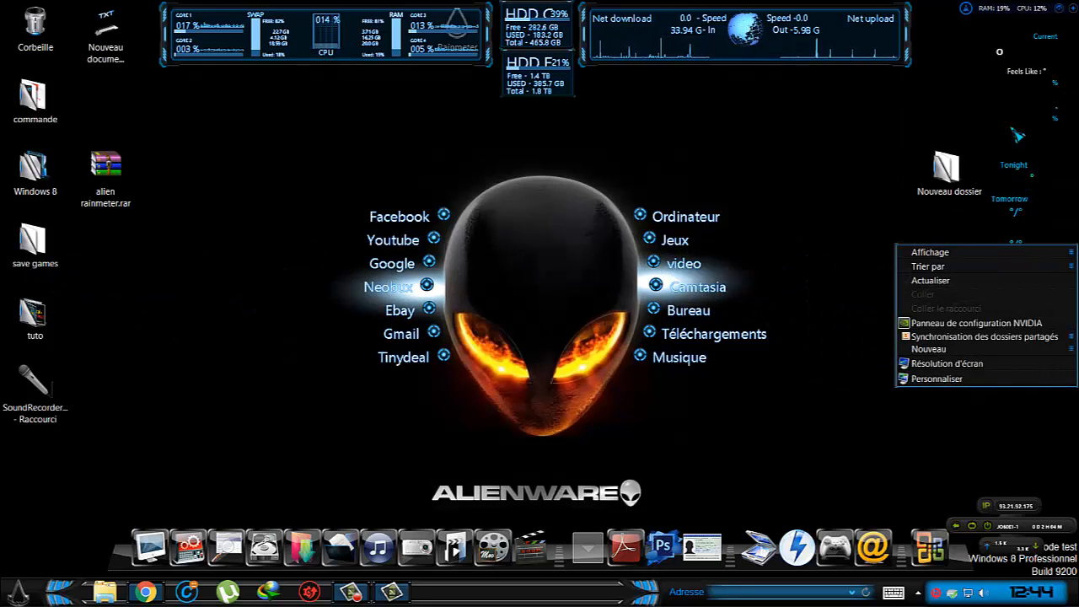
pyautogui.rightClick(1001, 51)
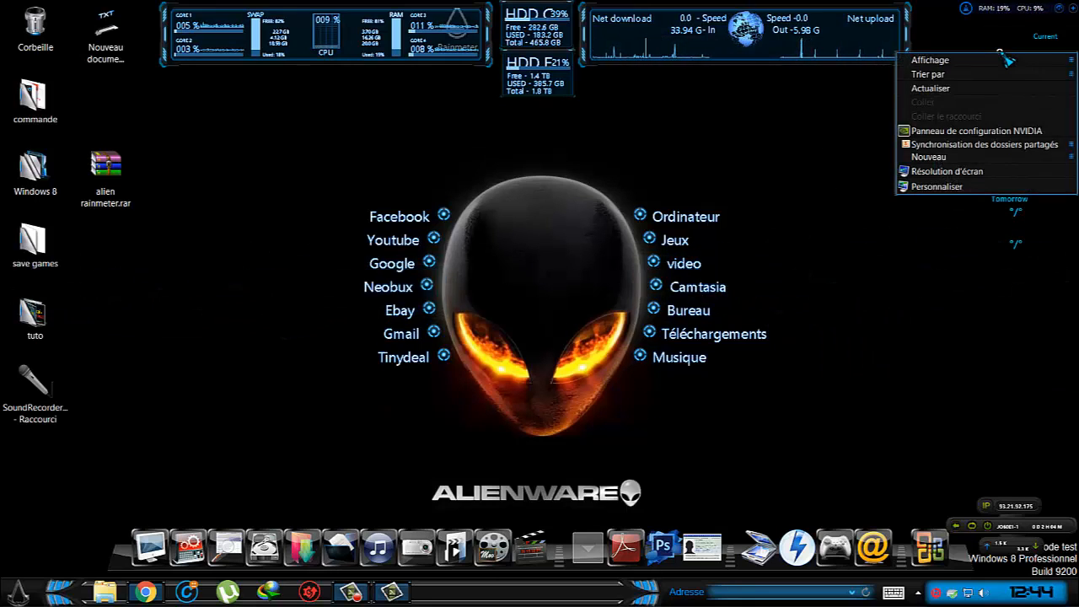
pyautogui.click(1001, 42)
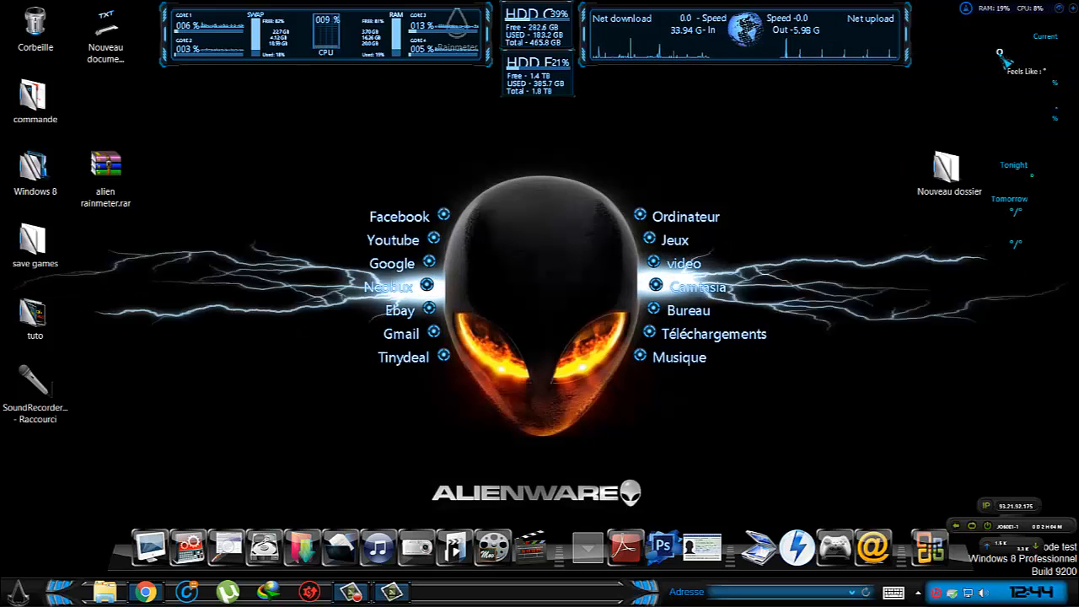
pyautogui.rightClick(1001, 55)
pyautogui.click(1002, 36)
pyautogui.rightClick(1000, 54)
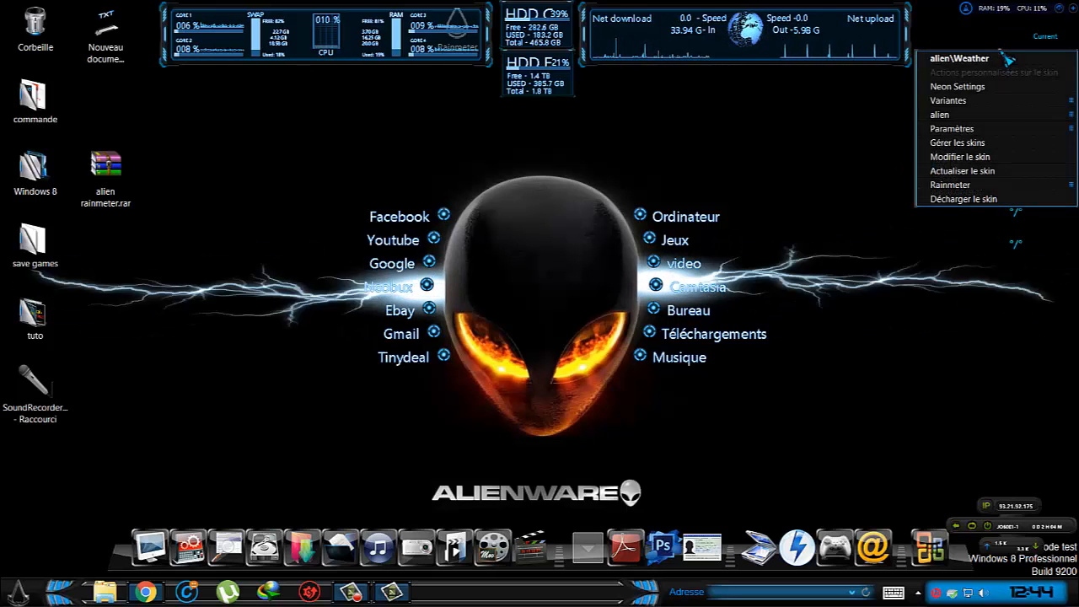
pyautogui.moveTo(1014, 105)
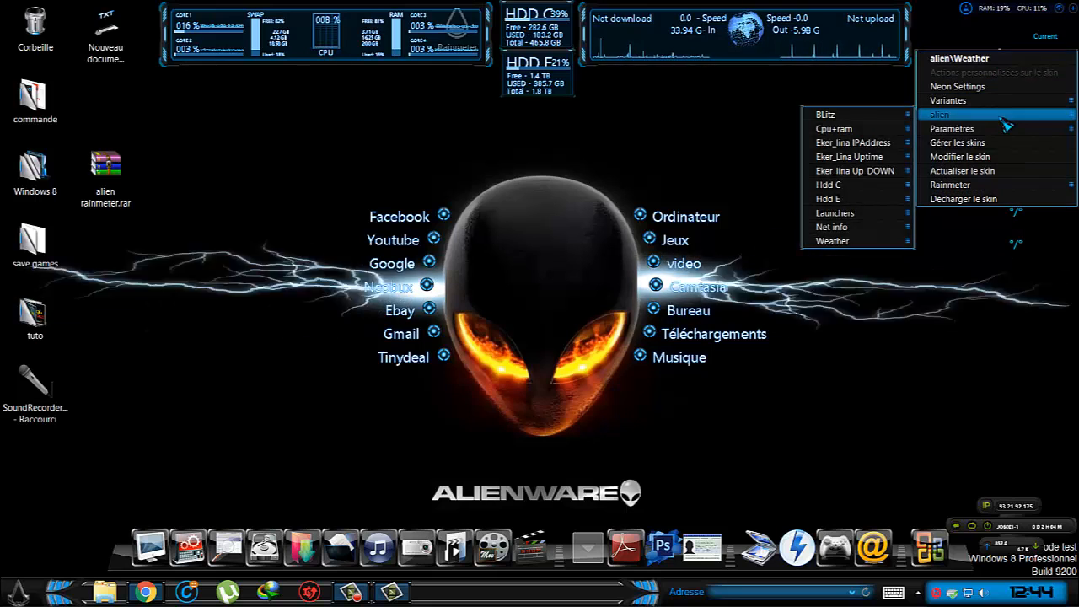
pyautogui.moveTo(937, 128)
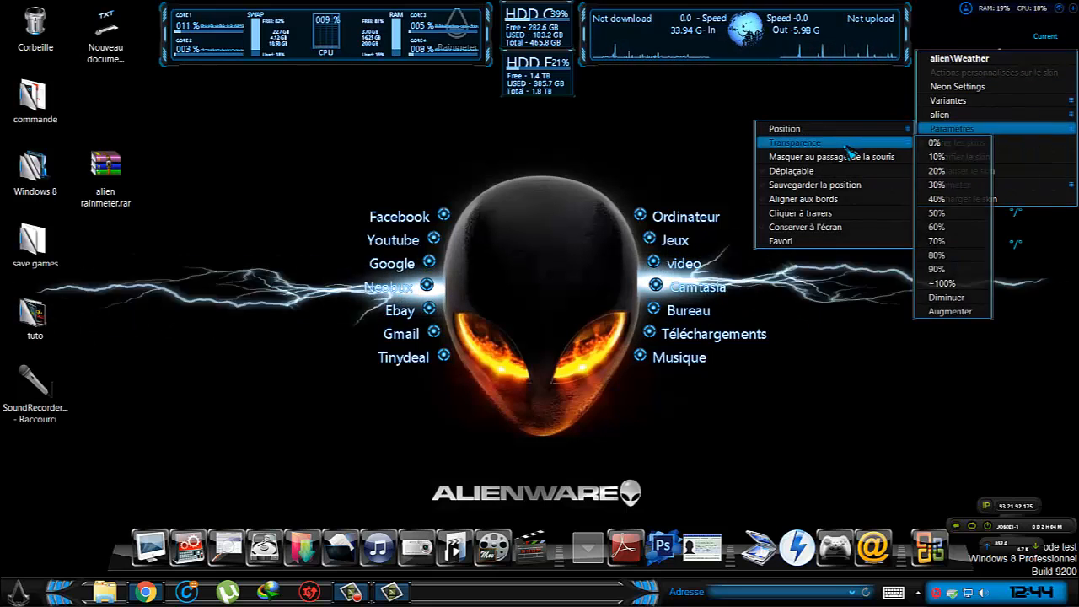
pyautogui.moveTo(841, 133)
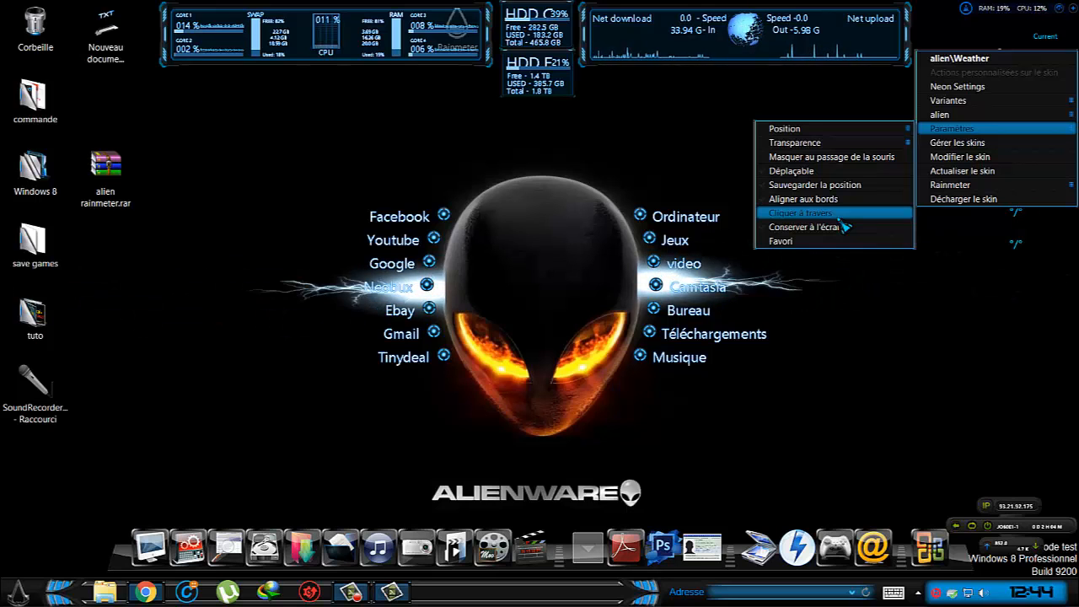
pyautogui.click(840, 218)
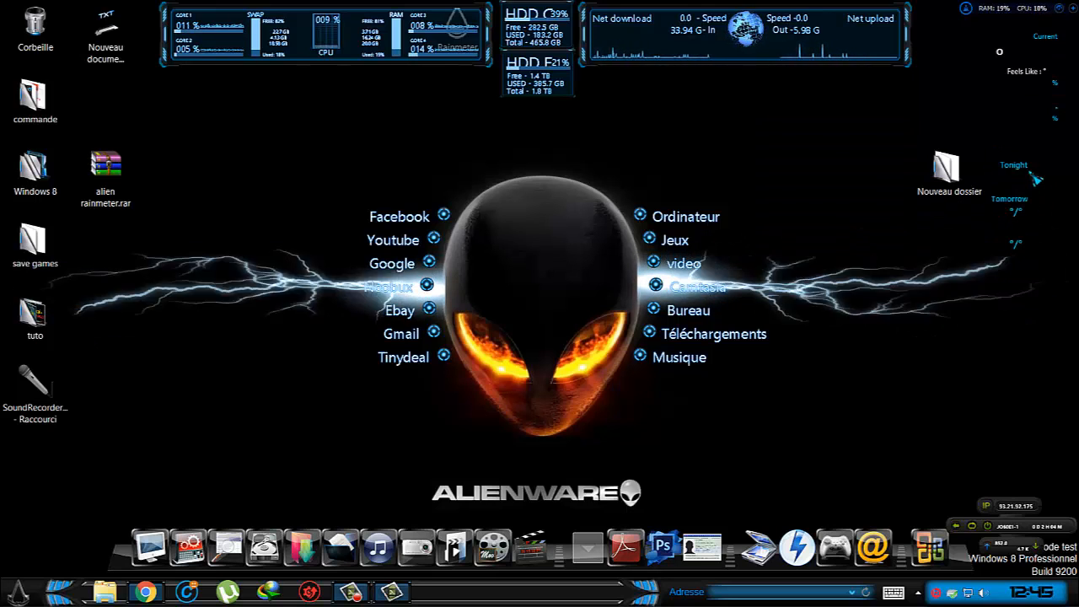
# Shift the weather skin closer to the desktop's upper-right corner and move the Nouveau dossier folder left, away from it.
pyautogui.moveTo(1016, 174); pyautogui.dragTo(1017, 170)
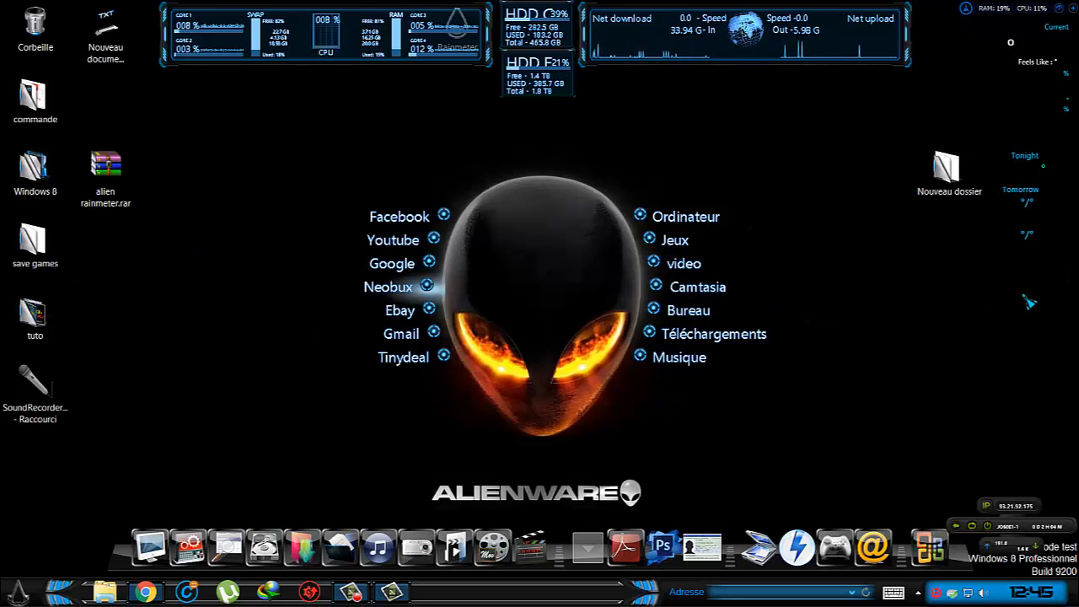
pyautogui.moveTo(973, 200); pyautogui.dragTo(762, 200)
# Enable Cliquer à travers (click-through) for the alien\Net info skin and check whether it lets mouse input pass to the desktop.
pyautogui.moveTo(713, 52)
pyautogui.mouseDown()
pyautogui.moveTo(846, 111)
pyautogui.moveTo(604, 56)
pyautogui.moveTo(702, 42)
pyautogui.mouseUp()
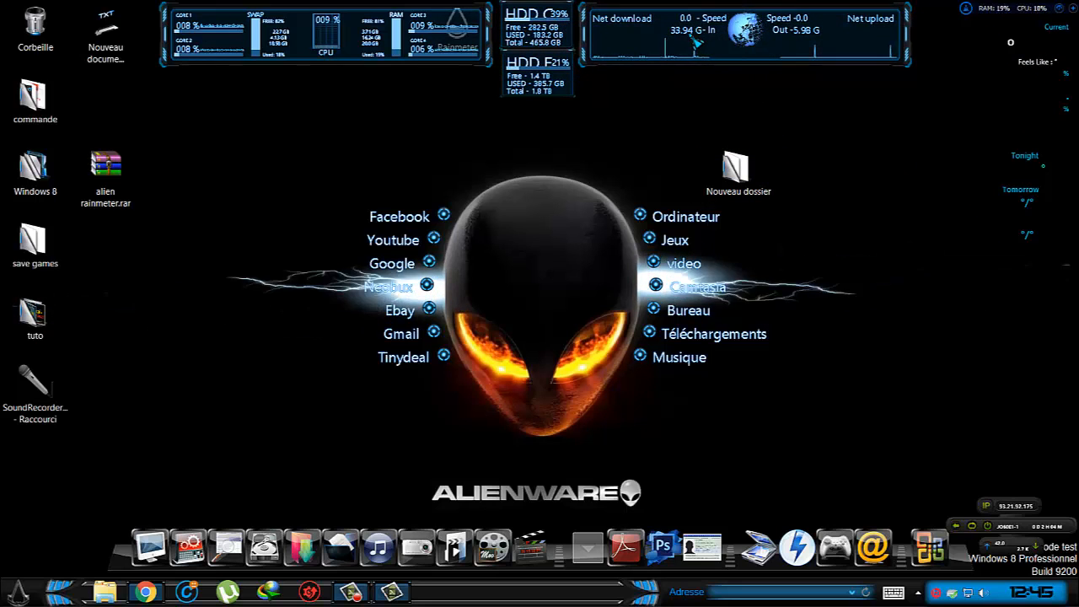
pyautogui.rightClick(687, 43)
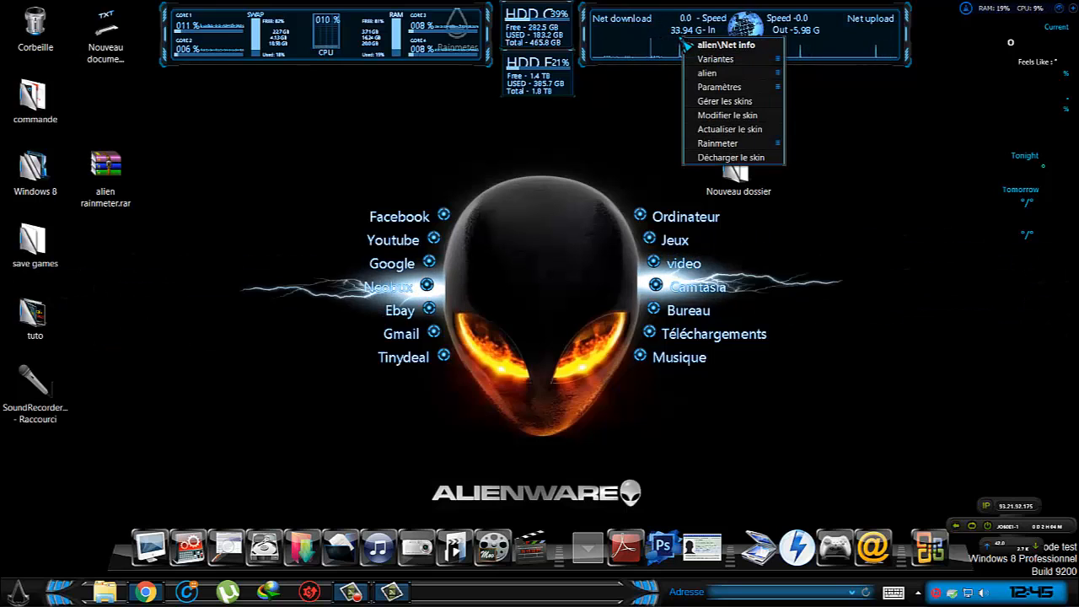
pyautogui.moveTo(725, 87)
pyautogui.moveTo(843, 88)
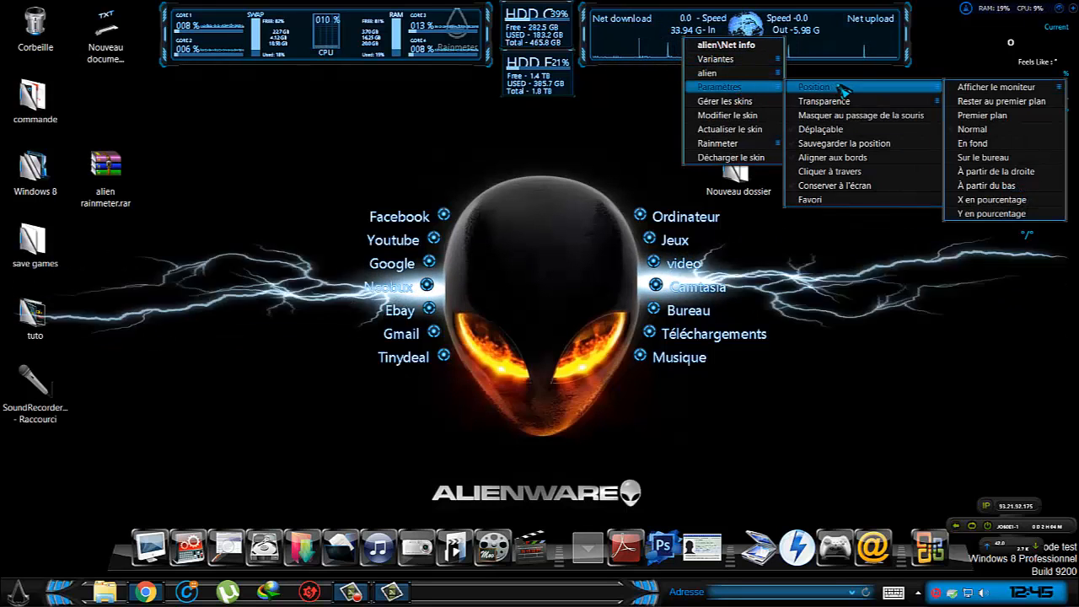
pyautogui.click(830, 171)
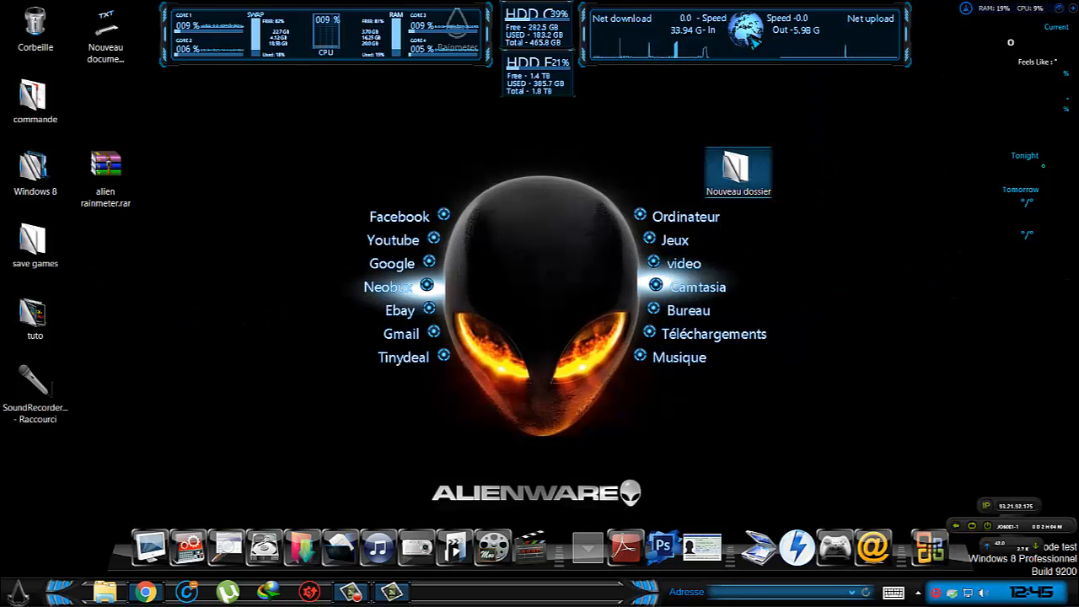
pyautogui.rightClick(750, 37)
pyautogui.rightClick(678, 26)
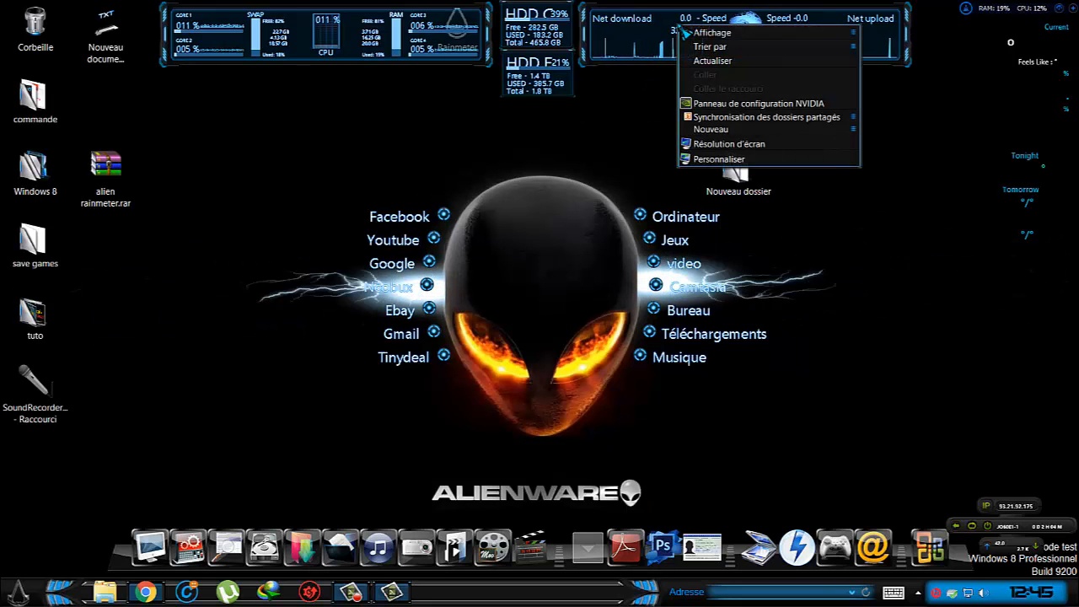
pyautogui.click(634, 97)
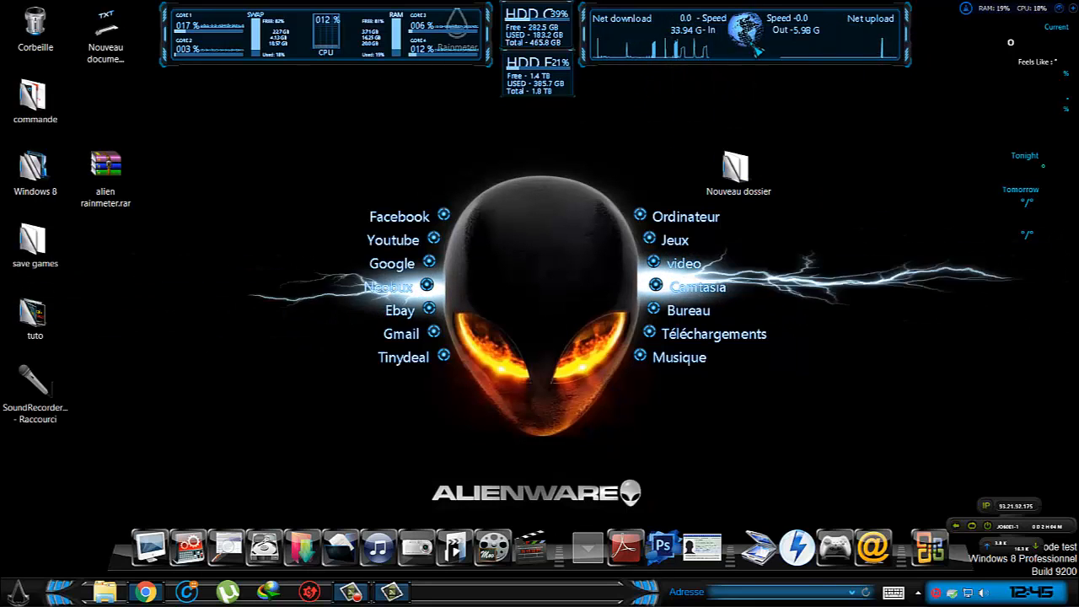
# Turn off the Déplaçable (draggable) setting of the alien\Net info skin.
pyautogui.click(917, 592)
pyautogui.rightClick(886, 525)
pyautogui.moveTo(923, 503)
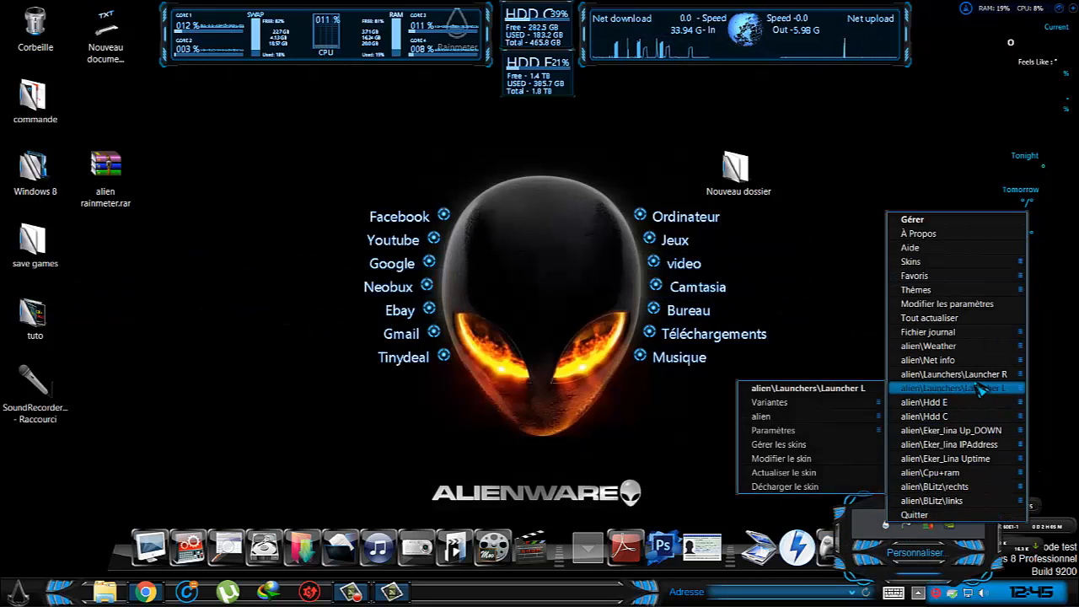
pyautogui.moveTo(996, 473)
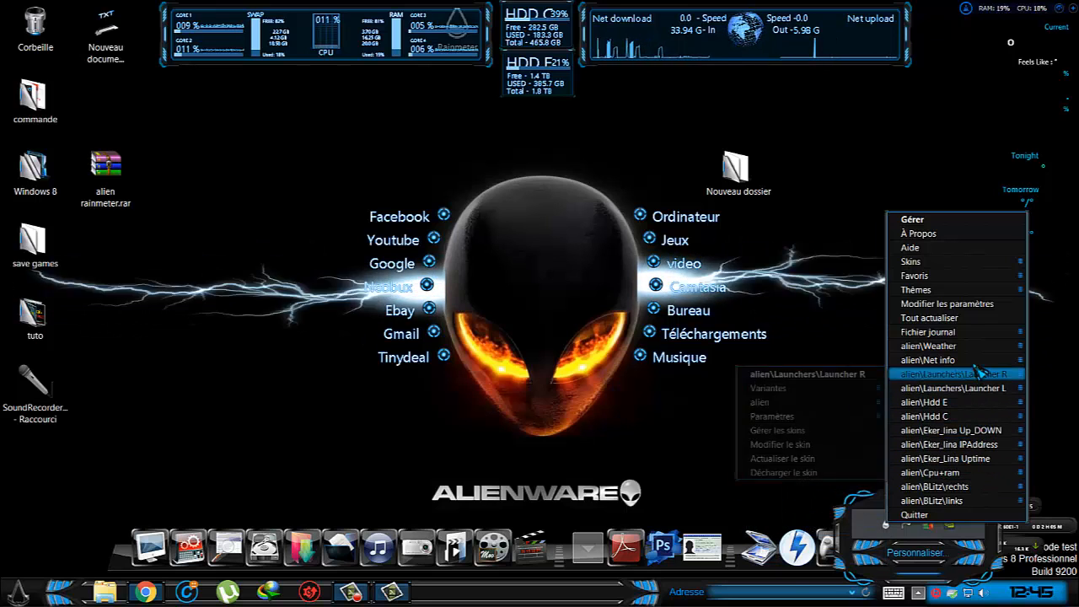
pyautogui.moveTo(953, 362)
pyautogui.moveTo(822, 403)
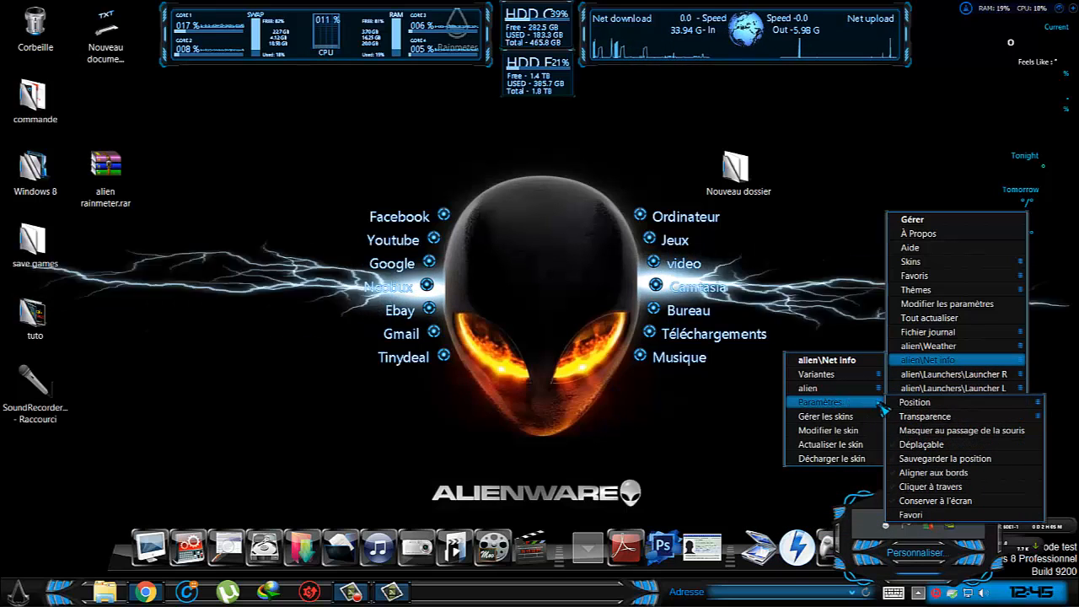
pyautogui.click(916, 450)
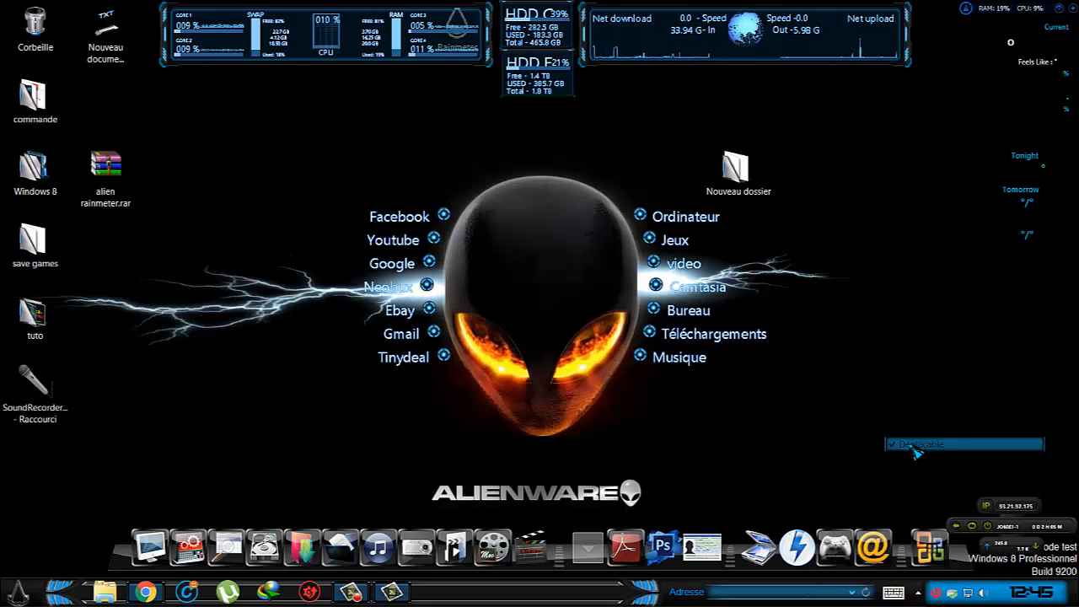
# Check that mouse input passes through the alien\Net info skin to the desktop.
pyautogui.rightClick(786, 34)
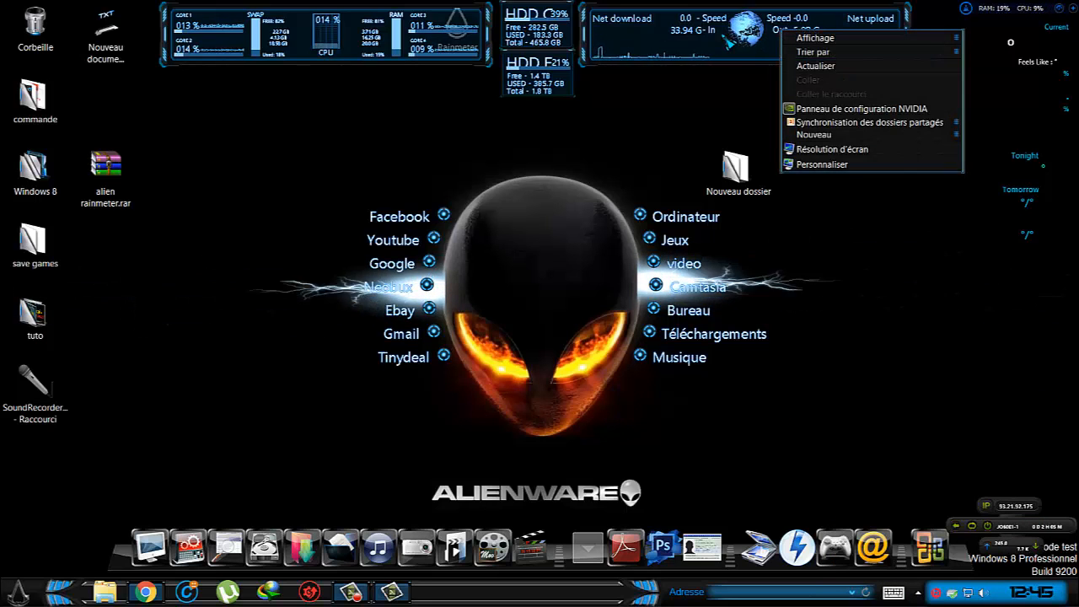
pyautogui.click(696, 75)
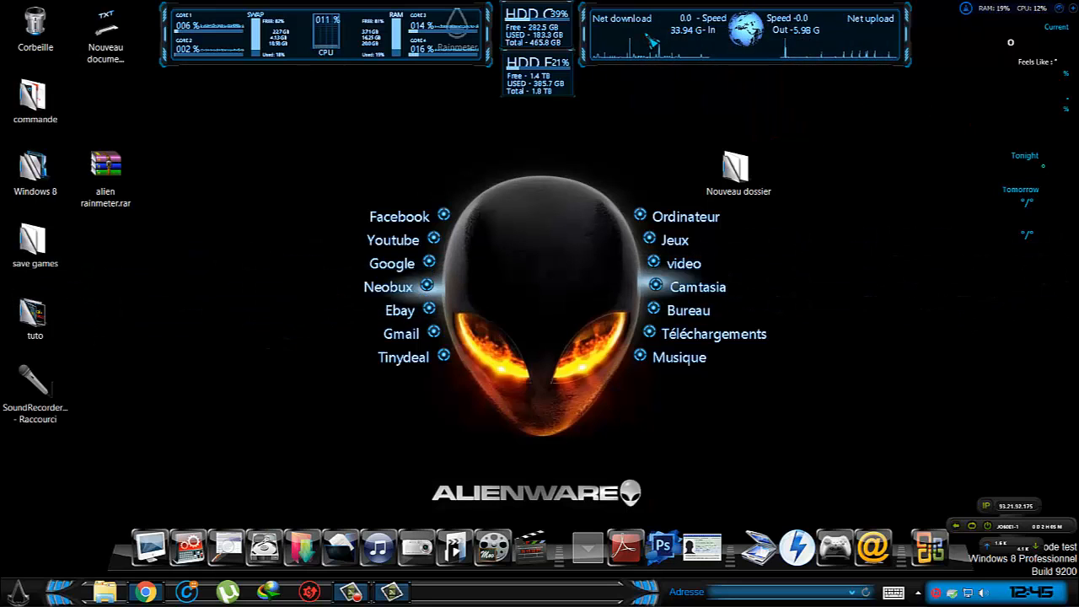
# Turn off Déplaçable (draggable) and enable Cliquer à travers (click-through) for the alien\Hdd E skin.
pyautogui.rightClick(545, 75)
pyautogui.moveTo(573, 115)
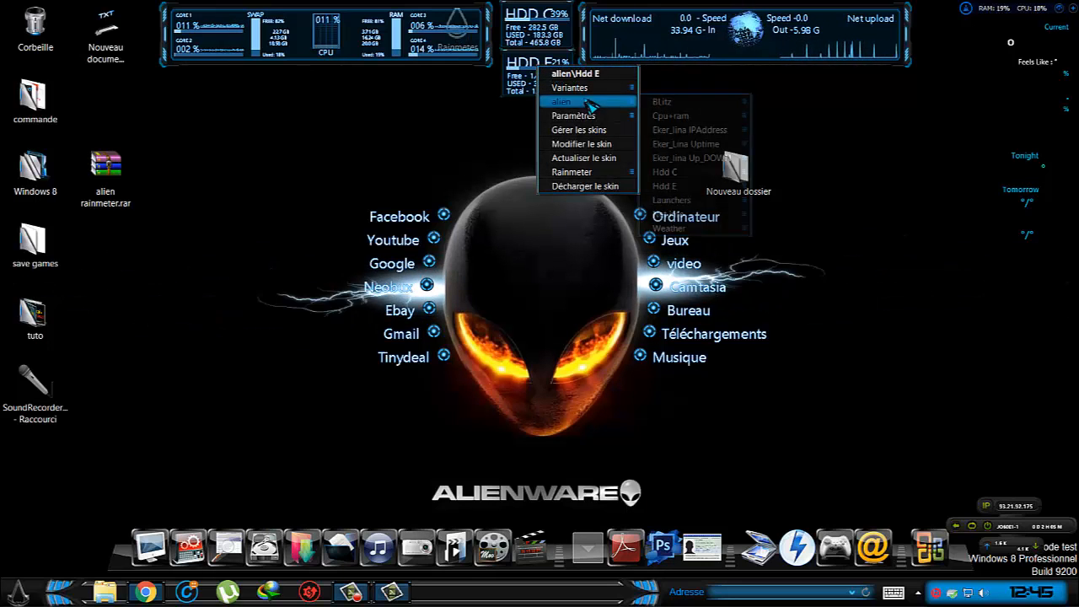
pyautogui.moveTo(672, 119)
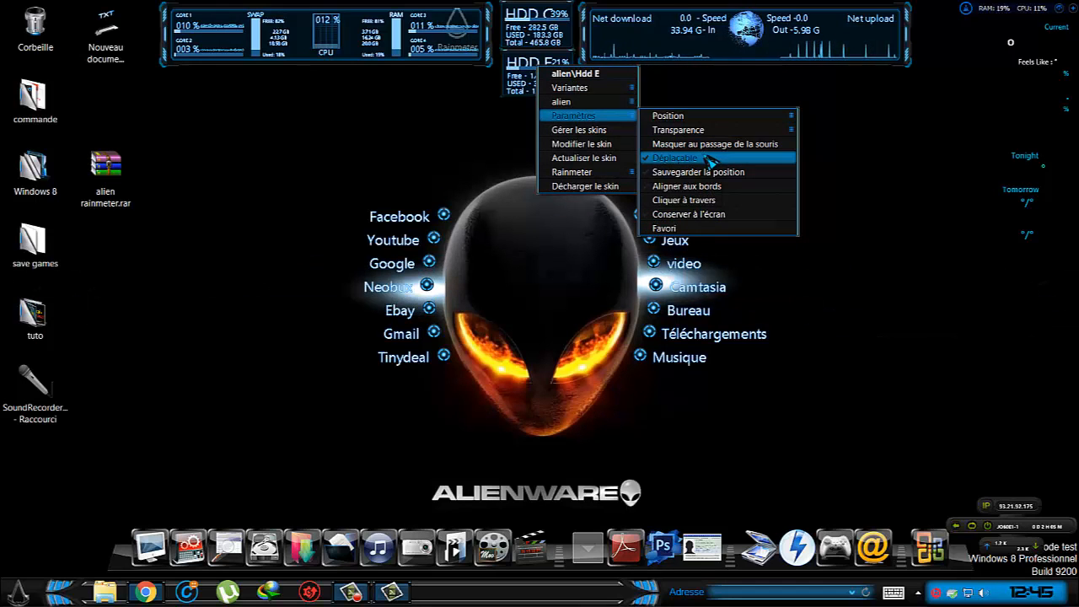
pyautogui.click(711, 159)
pyautogui.rightClick(525, 67)
pyautogui.moveTo(563, 90)
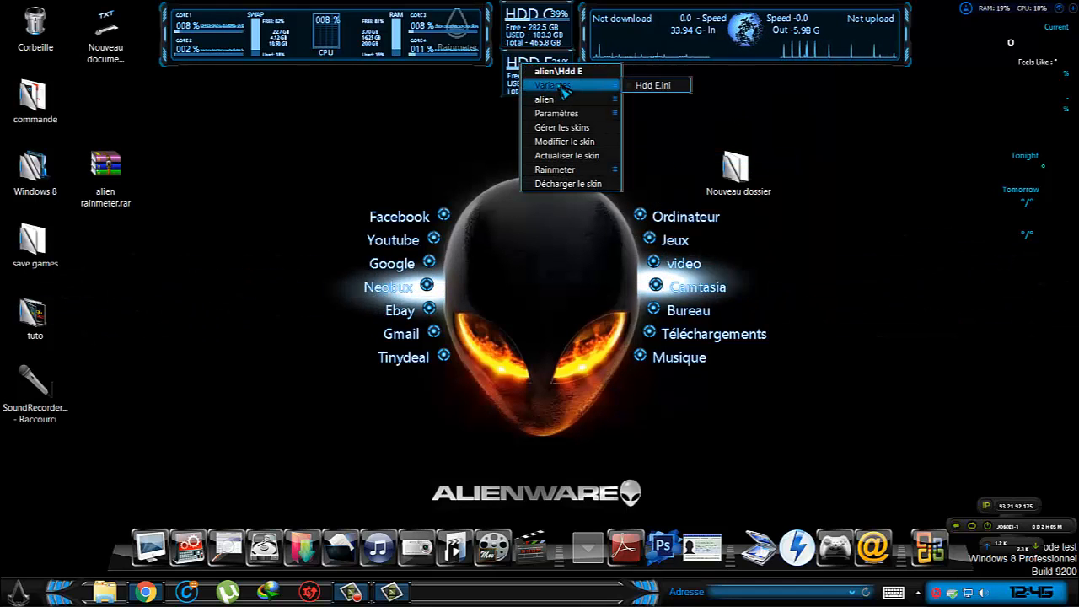
pyautogui.moveTo(588, 116)
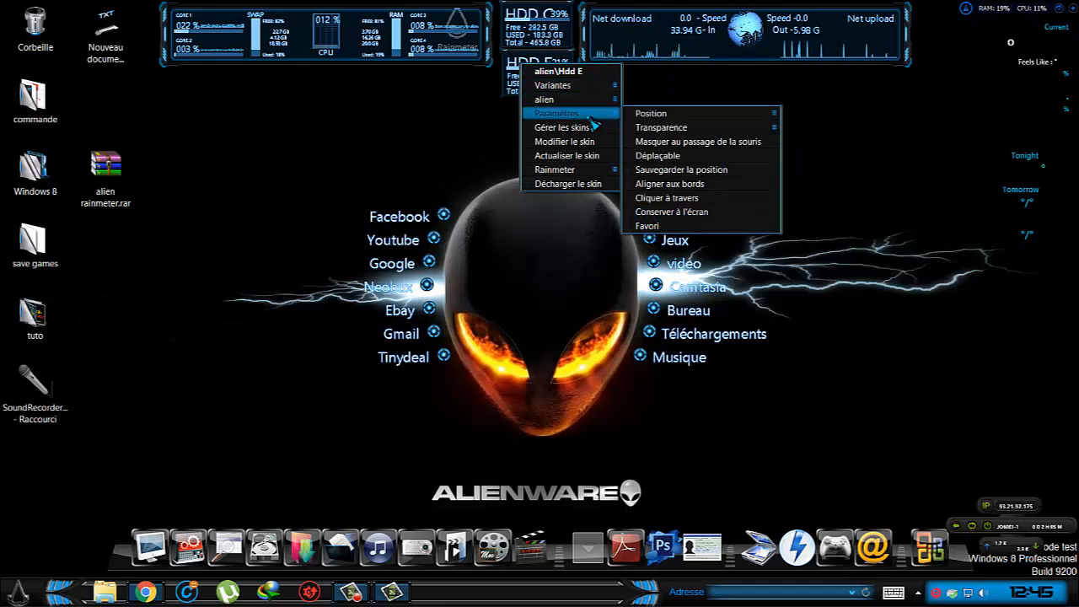
pyautogui.click(684, 201)
# Turn off Déplaçable and enable Cliquer à travers for the alien\Hdd C skin.
pyautogui.rightClick(535, 13)
pyautogui.moveTo(582, 118)
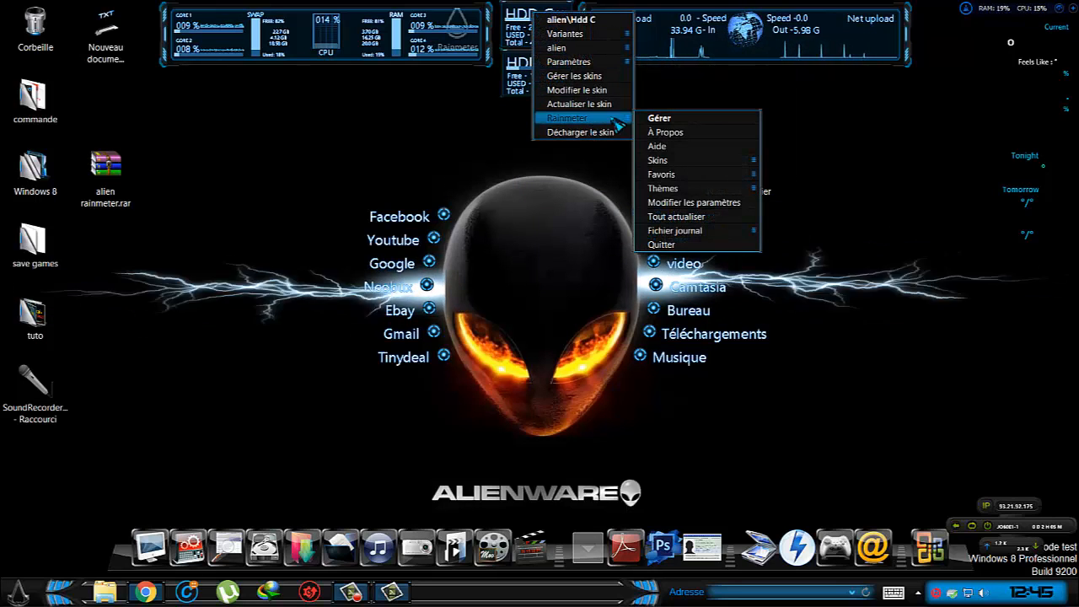
pyautogui.moveTo(674, 160)
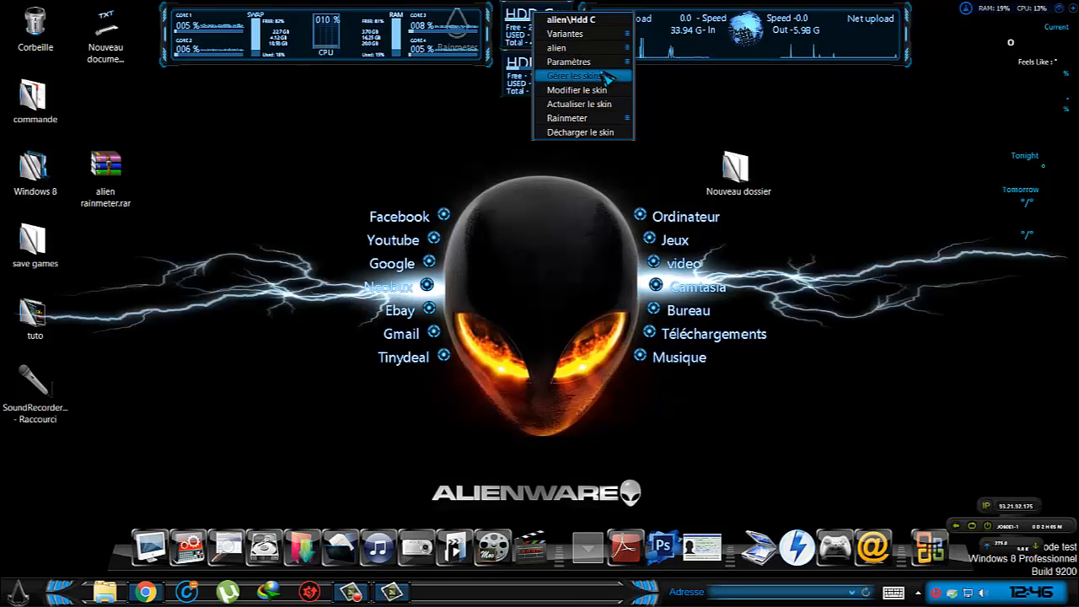
pyautogui.moveTo(581, 62)
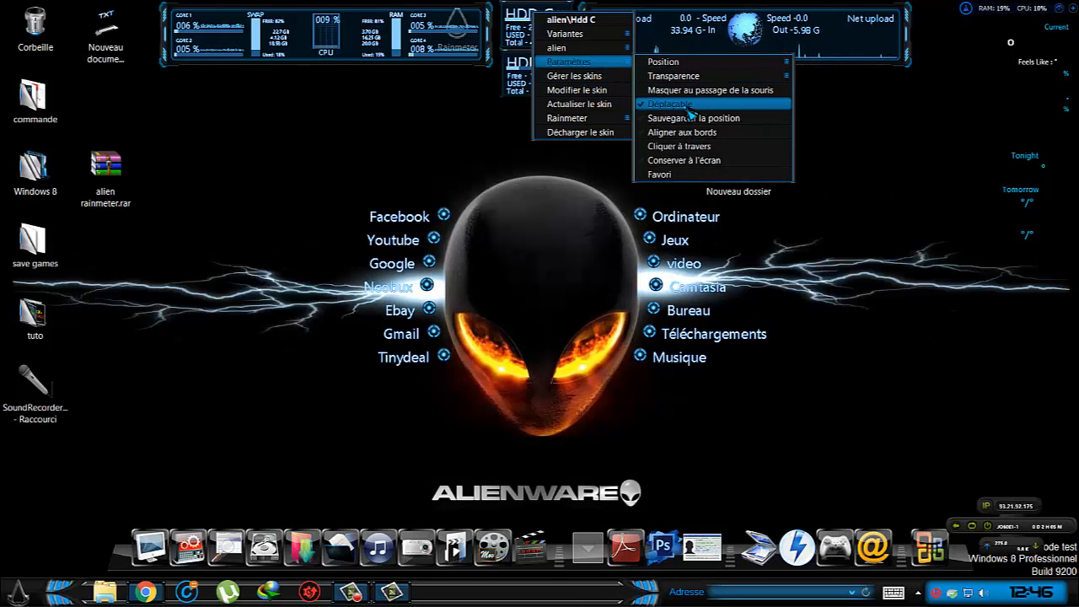
pyautogui.click(688, 104)
pyautogui.rightClick(528, 26)
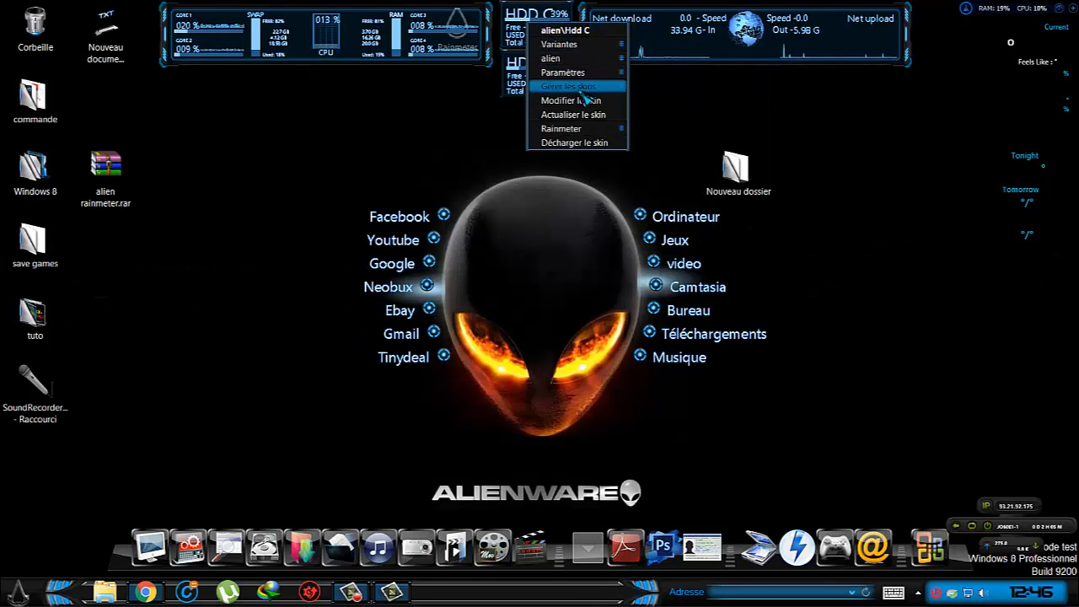
pyautogui.moveTo(593, 77)
pyautogui.click(689, 157)
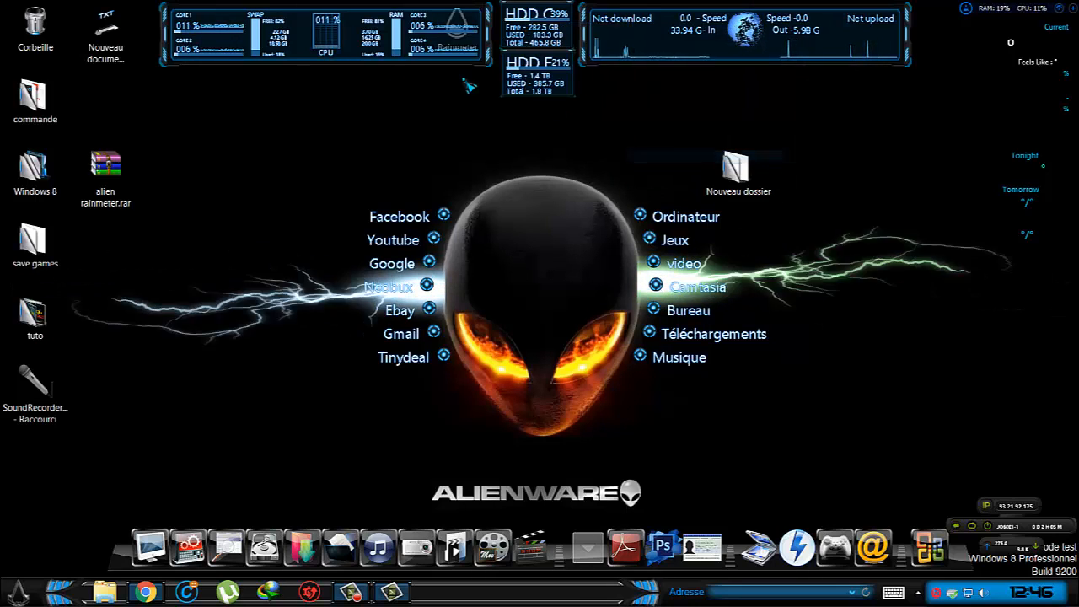
# Make the alien\Cpu+ram skin non-draggable by turning off Déplaçable, and enable its Cliquer à travers setting.
pyautogui.rightClick(376, 35)
pyautogui.moveTo(421, 83)
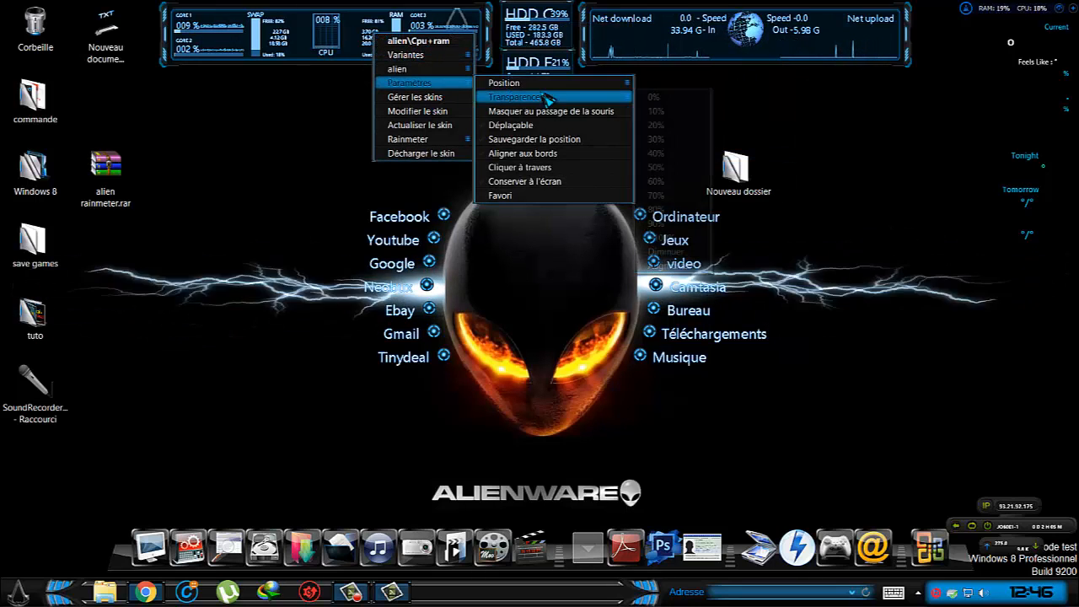
pyautogui.click(543, 126)
pyautogui.rightClick(345, 8)
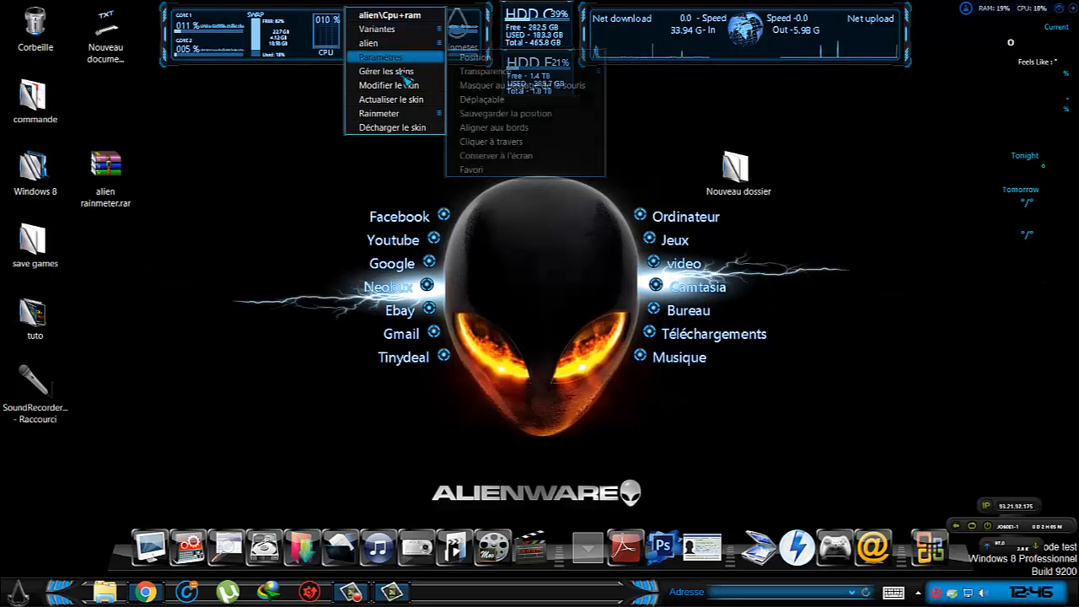
pyautogui.moveTo(410, 46)
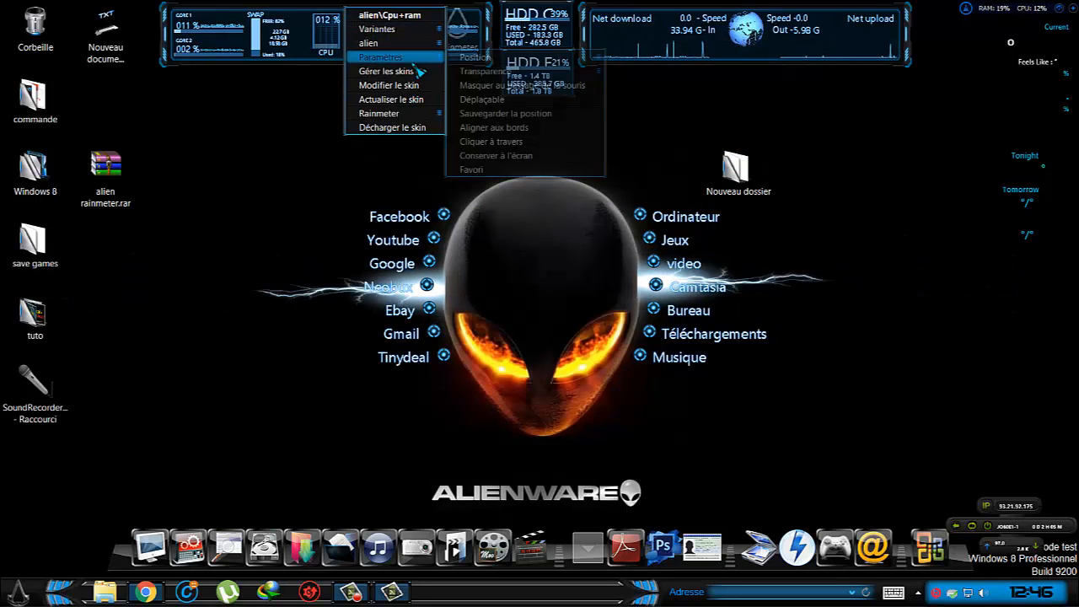
pyautogui.click(506, 141)
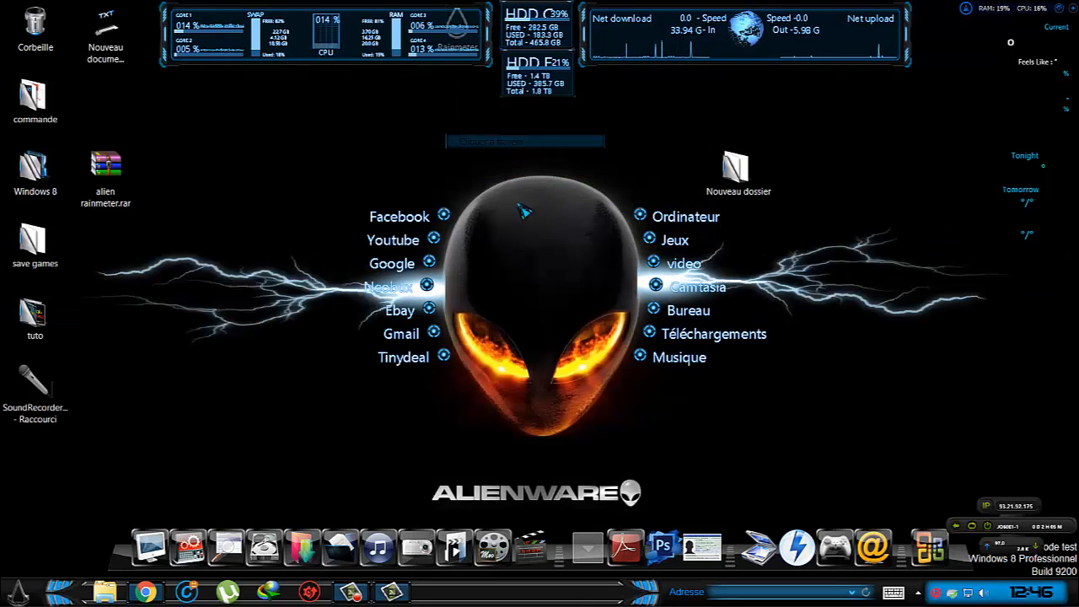
# Turn off Déplaçable for the alien\Launchers\Launcher L skin and toggle its Aligner aux bords (snap to edges) setting.
pyautogui.rightClick(431, 289)
pyautogui.moveTo(483, 334)
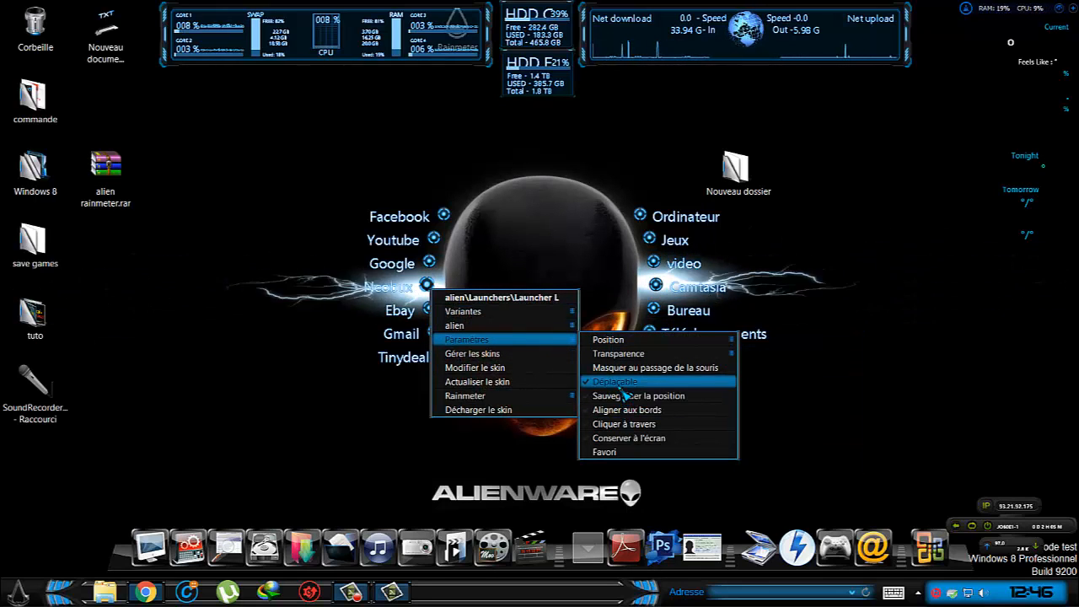
pyautogui.click(624, 385)
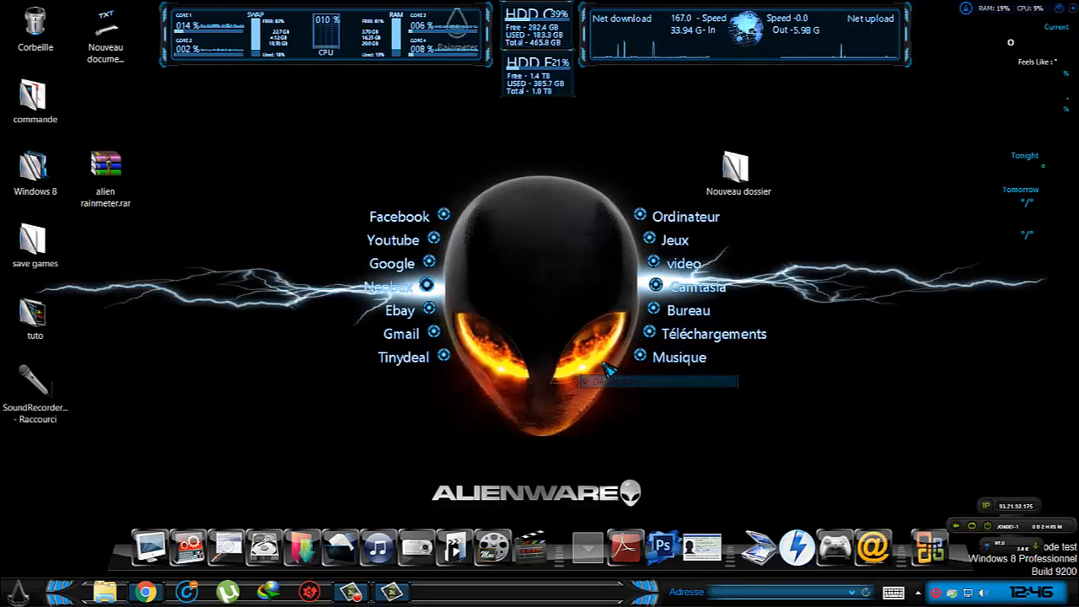
pyautogui.rightClick(431, 289)
pyautogui.moveTo(503, 336)
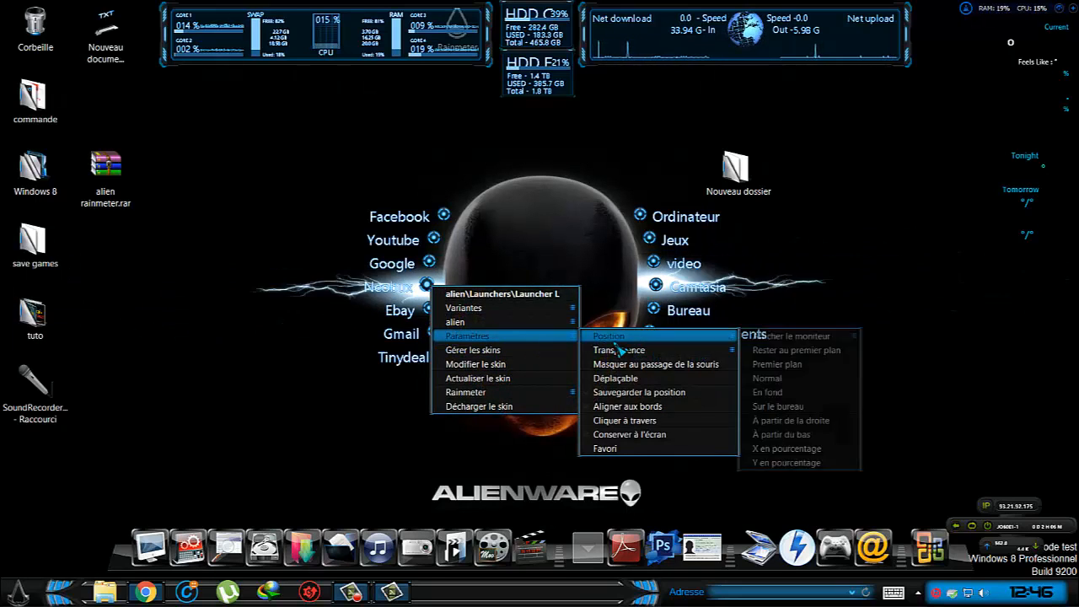
pyautogui.click(628, 406)
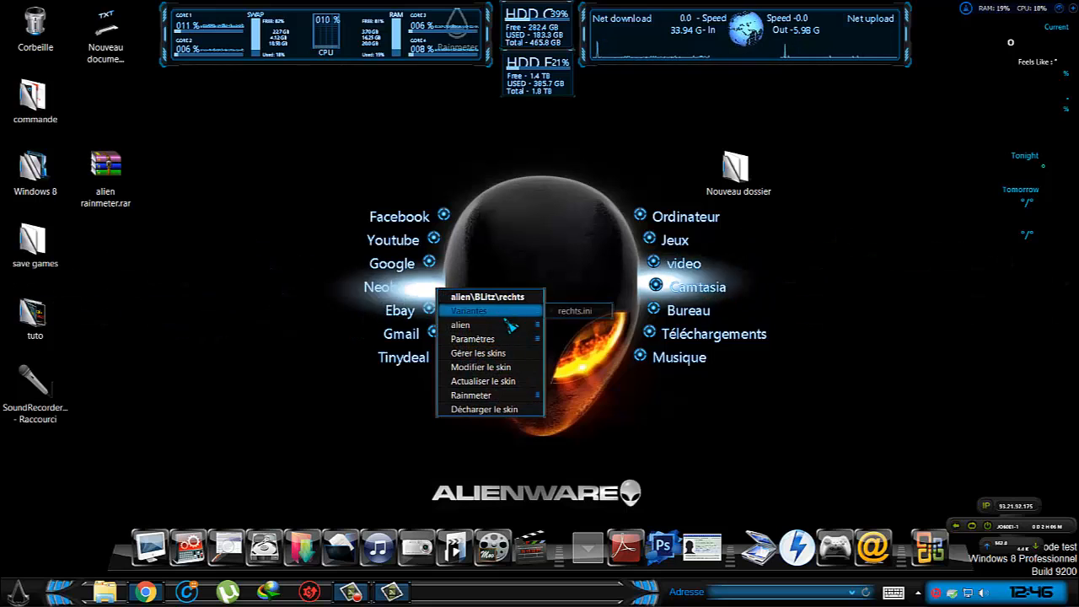
# Turn off Déplaçable and enable Cliquer à travers for the alien\BLitz\rechts lightning skin.
pyautogui.moveTo(531, 341)
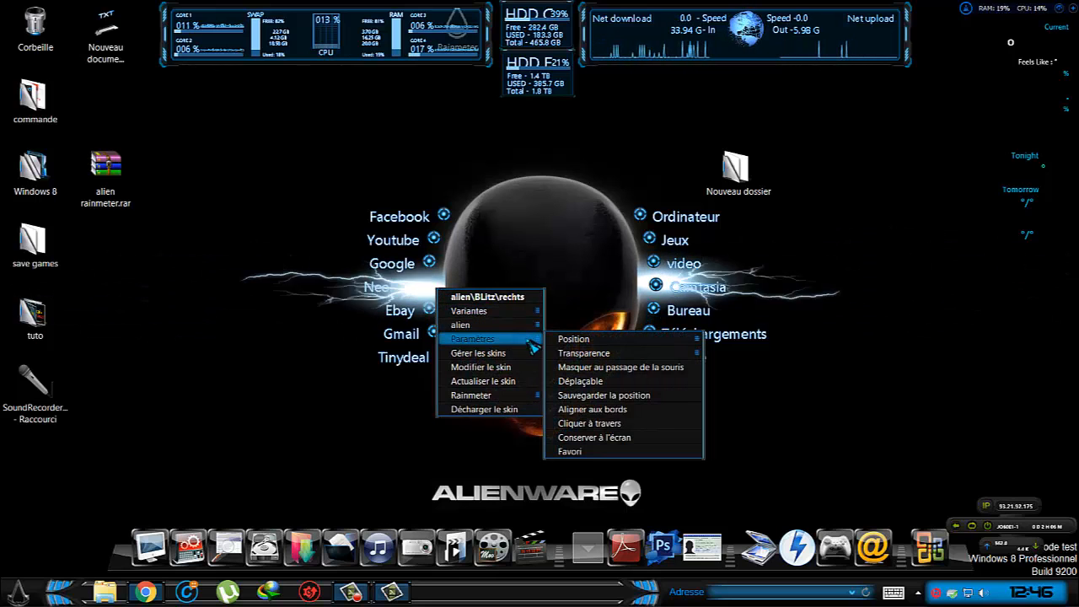
pyautogui.click(611, 381)
pyautogui.rightClick(444, 295)
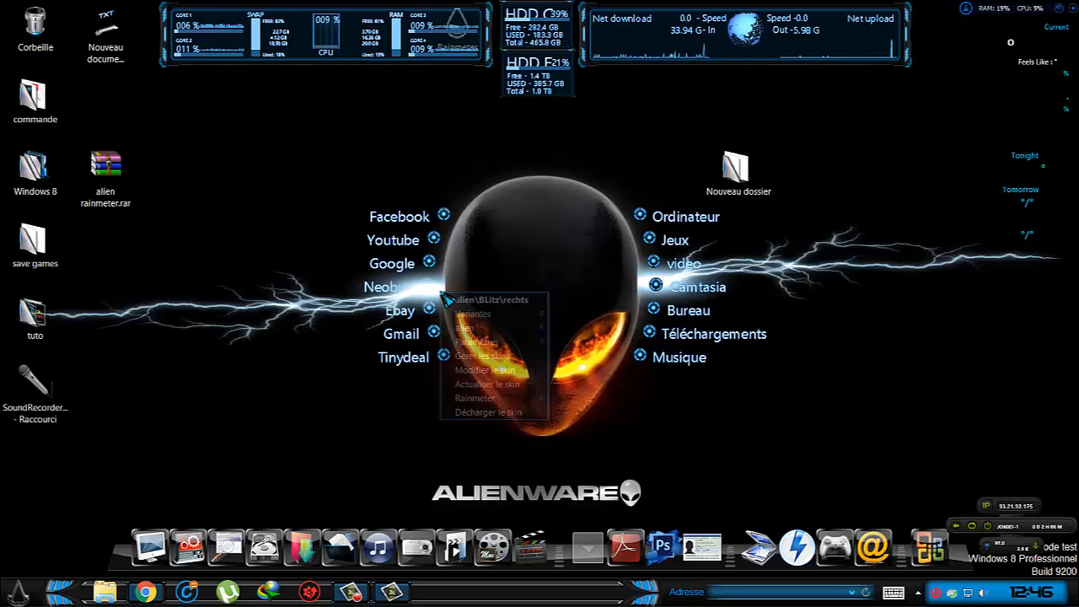
pyautogui.moveTo(505, 328)
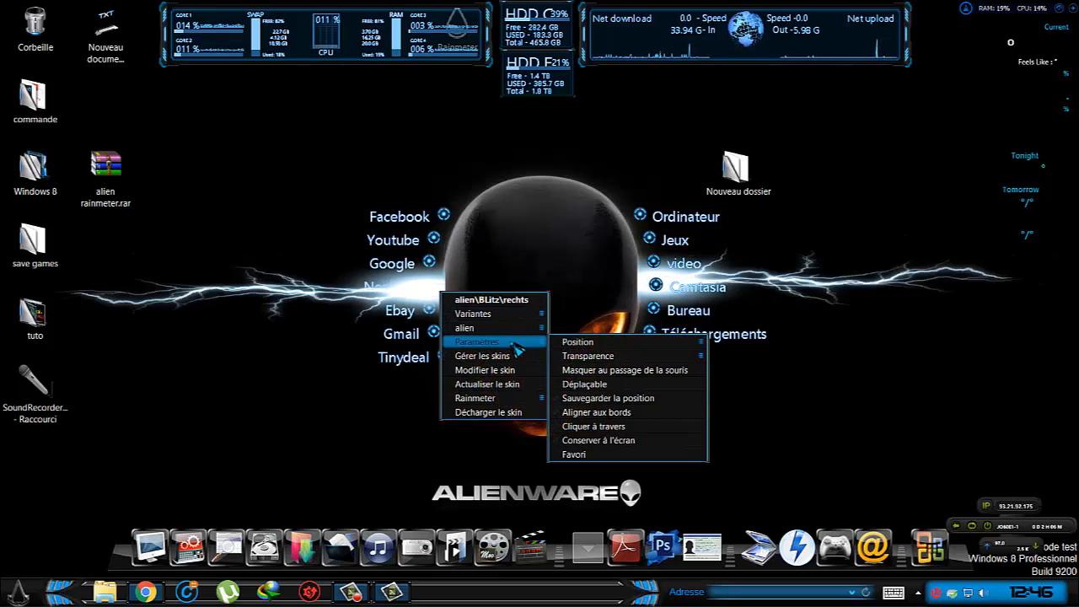
pyautogui.click(602, 427)
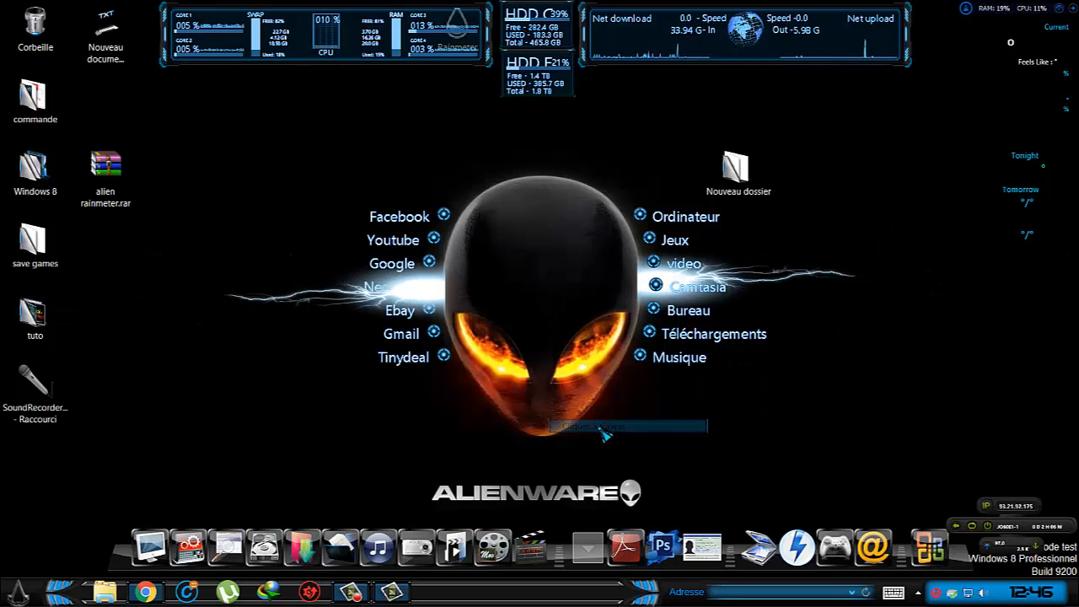
# Turn off Déplaçable and enable Cliquer à travers for the alien\BLitz\links lightning skin.
pyautogui.rightClick(643, 288)
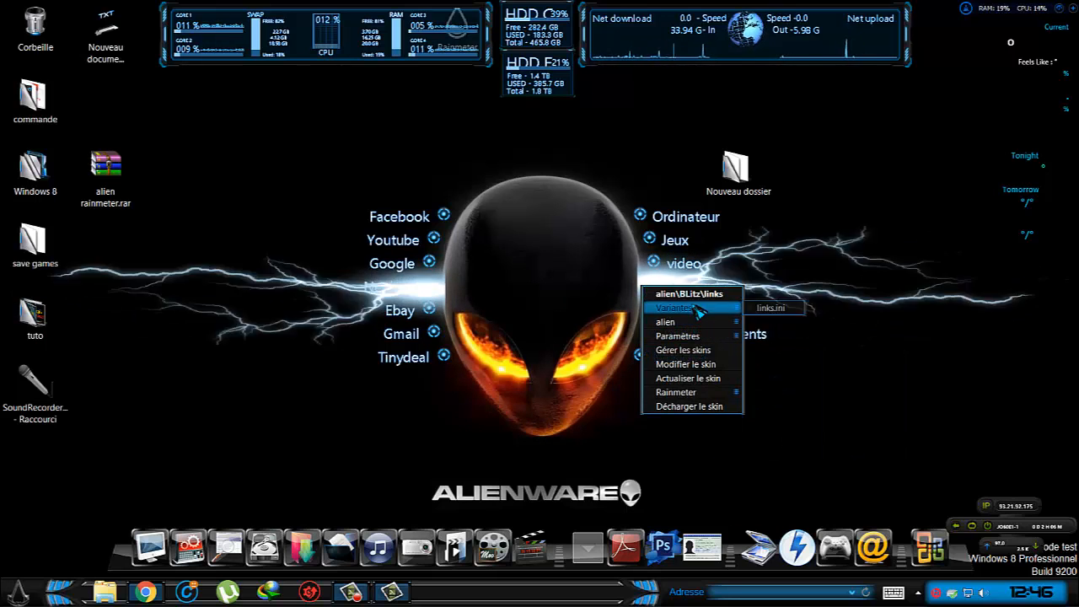
pyautogui.moveTo(699, 335)
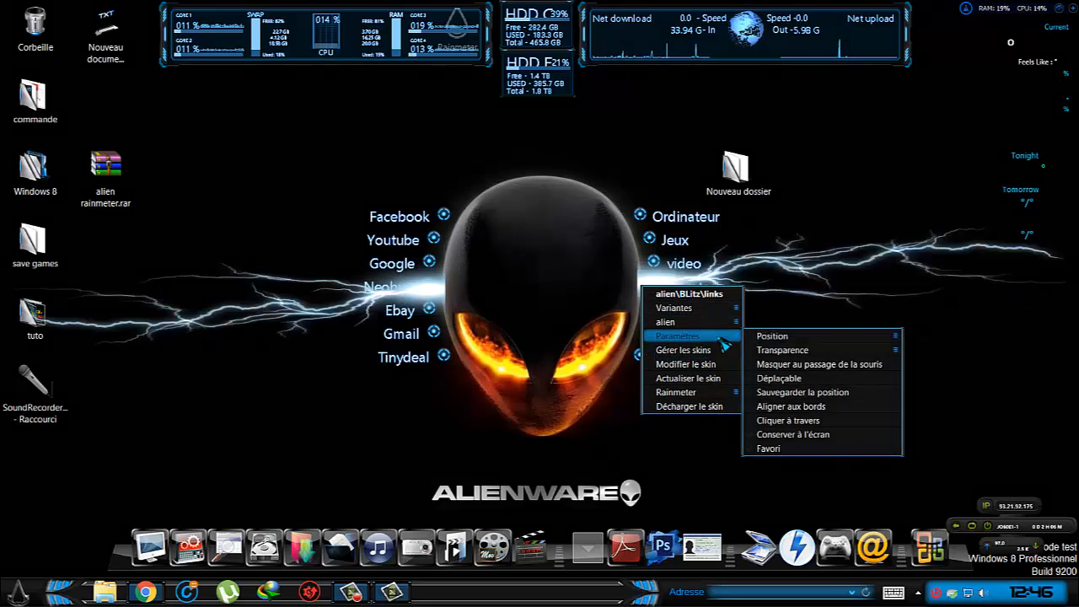
pyautogui.click(814, 379)
pyautogui.rightClick(646, 289)
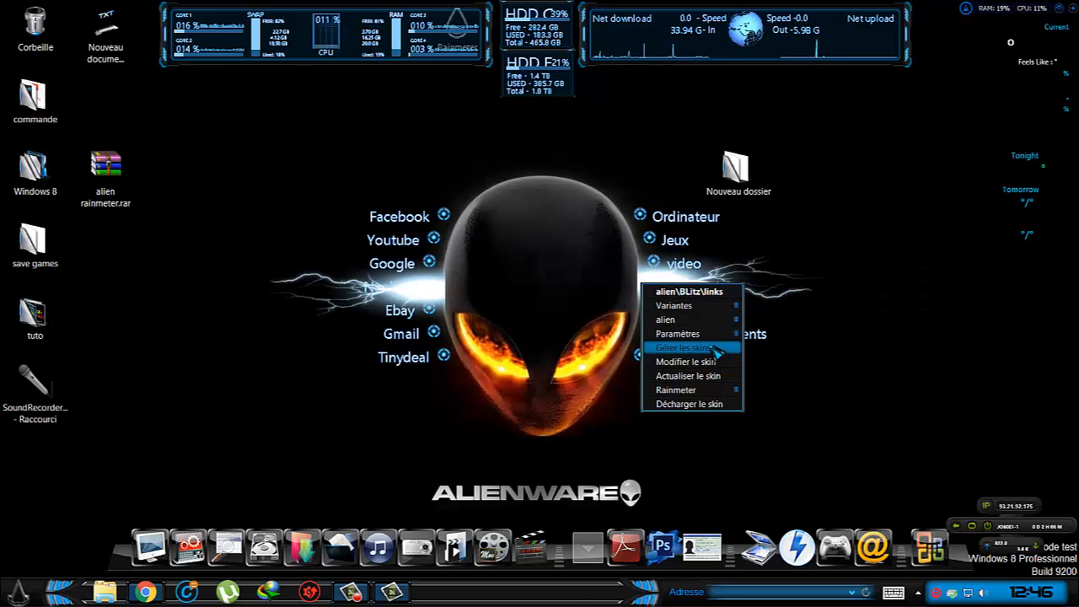
pyautogui.moveTo(679, 334)
pyautogui.click(796, 419)
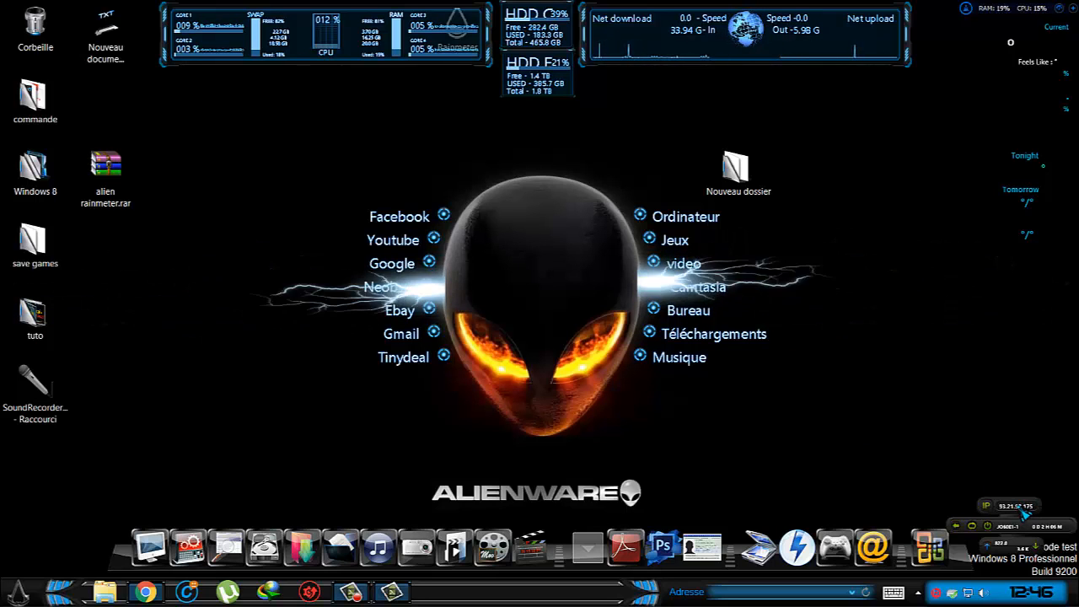
# Turn off the Déplaçable setting of the alien\Eker_lina IPAddress skin.
pyautogui.rightClick(1021, 509)
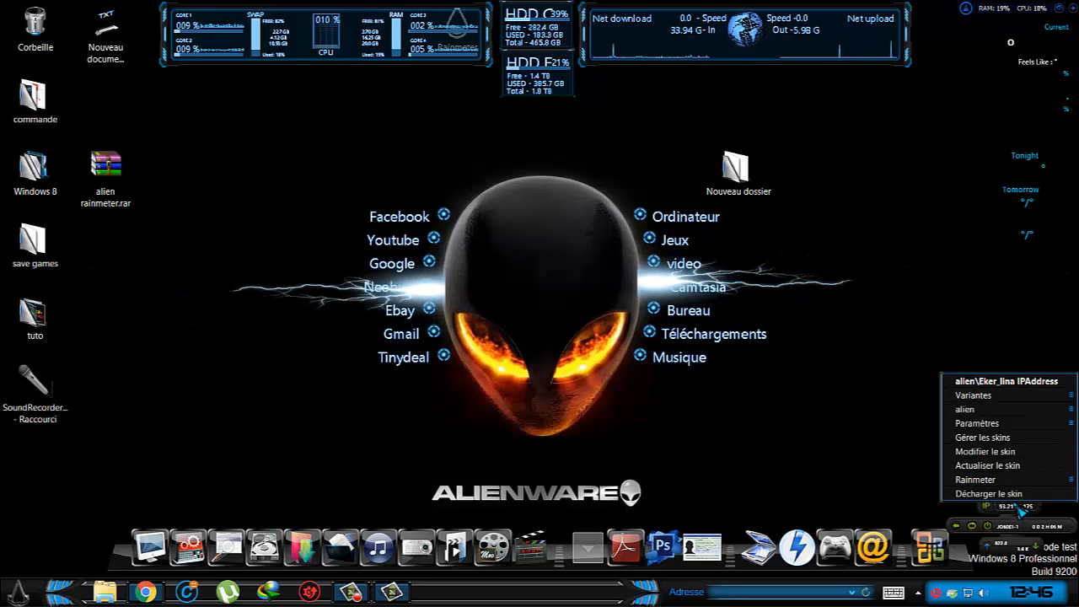
pyautogui.moveTo(1016, 424)
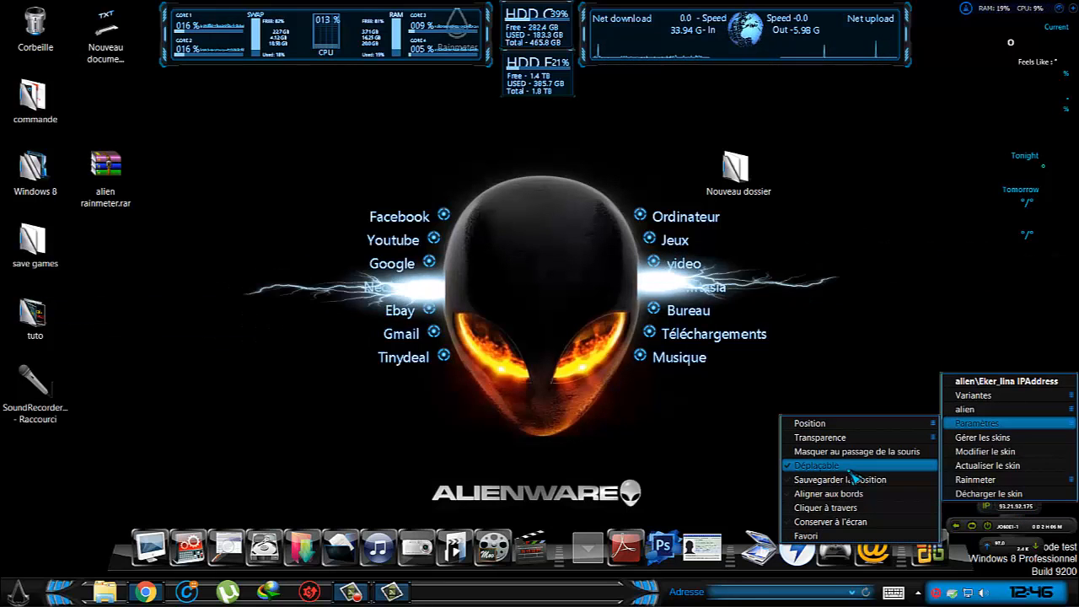
pyautogui.click(851, 472)
# Turn off the Déplaçable setting of the alien\Eker_lina Up_DOWN skin.
pyautogui.rightClick(1024, 546)
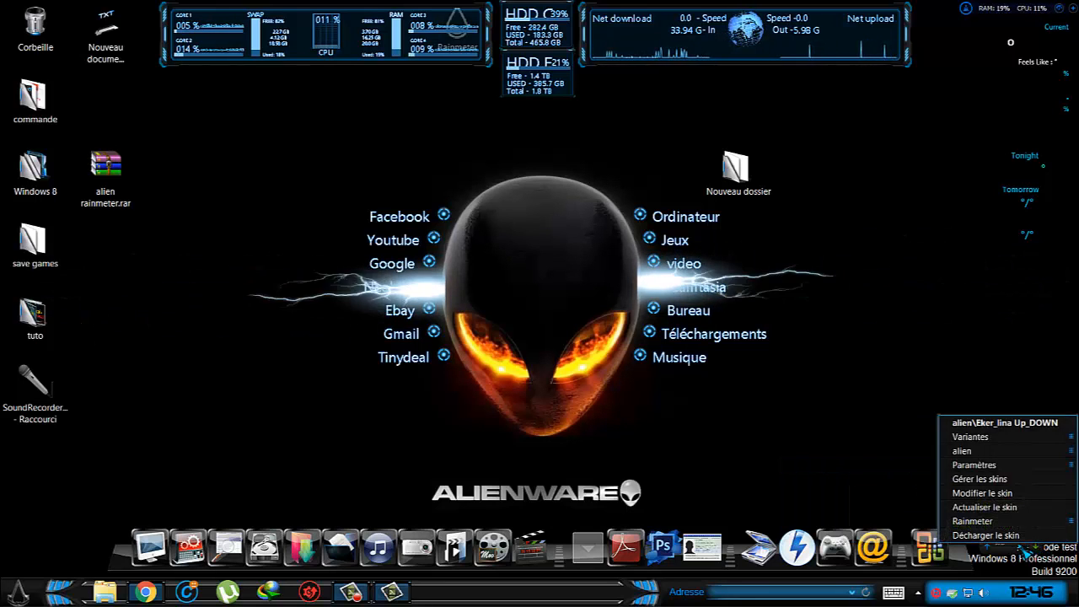
pyautogui.moveTo(978, 464)
pyautogui.moveTo(865, 480)
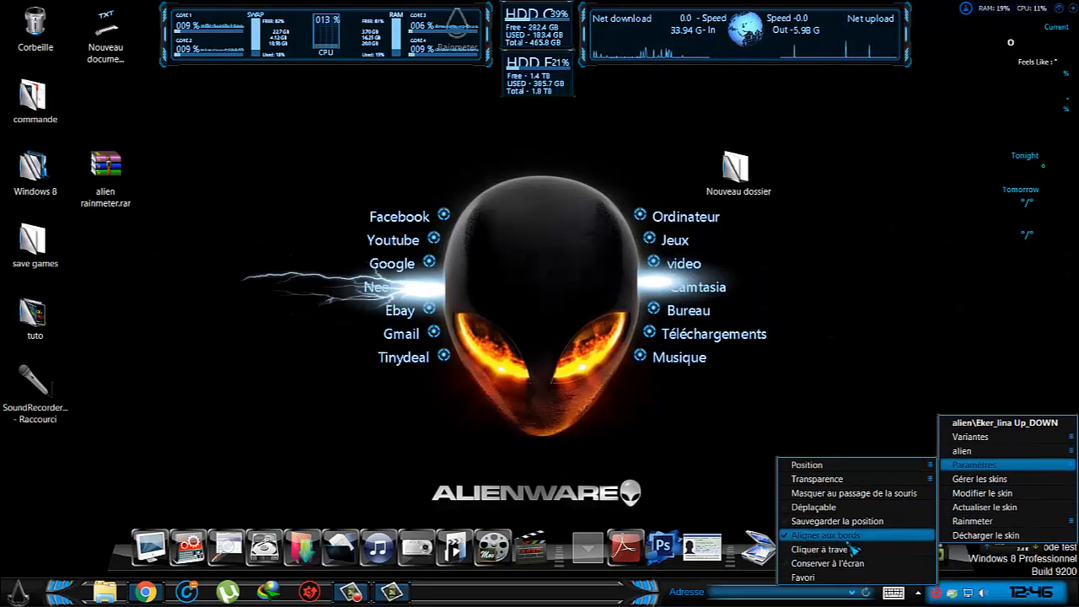
pyautogui.click(830, 507)
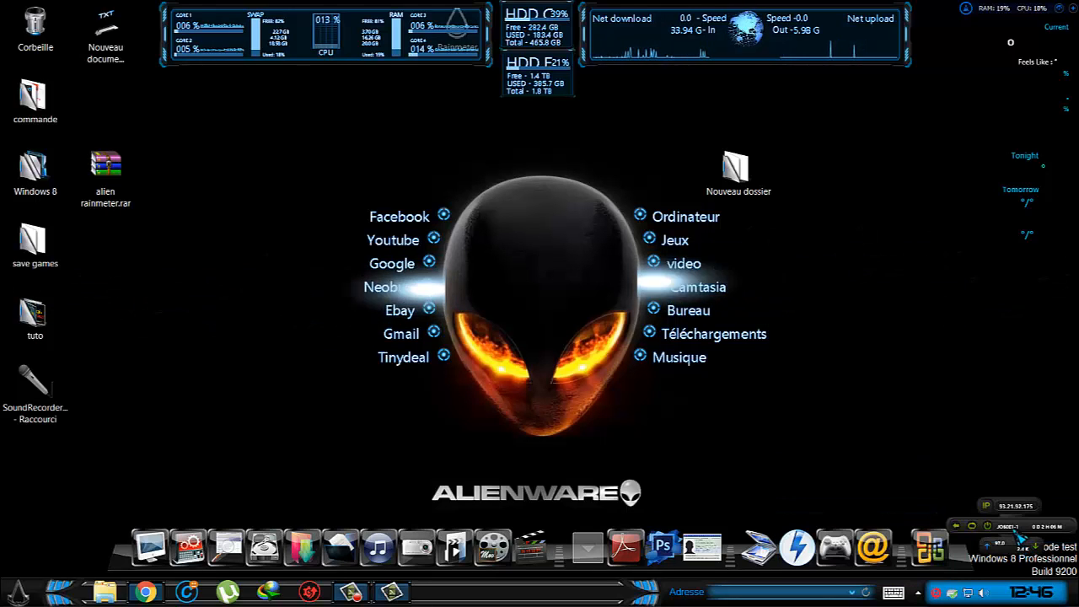
# Toggle the Déplaçable setting of the alien\Eker_lina Up_DOWN skin once more.
pyautogui.rightClick(1022, 549)
pyautogui.moveTo(978, 465)
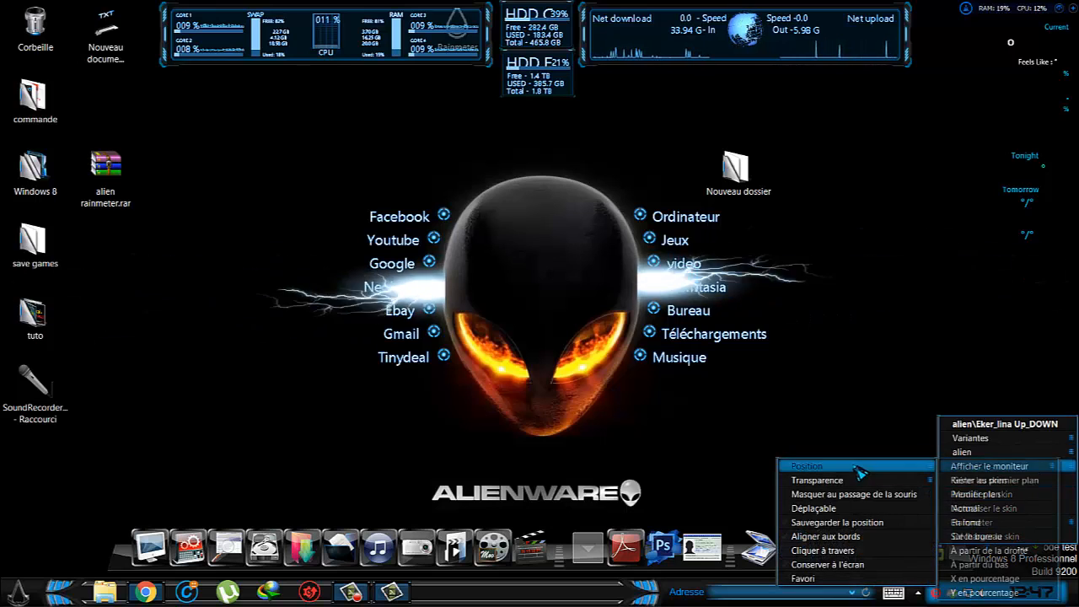
pyautogui.click(835, 508)
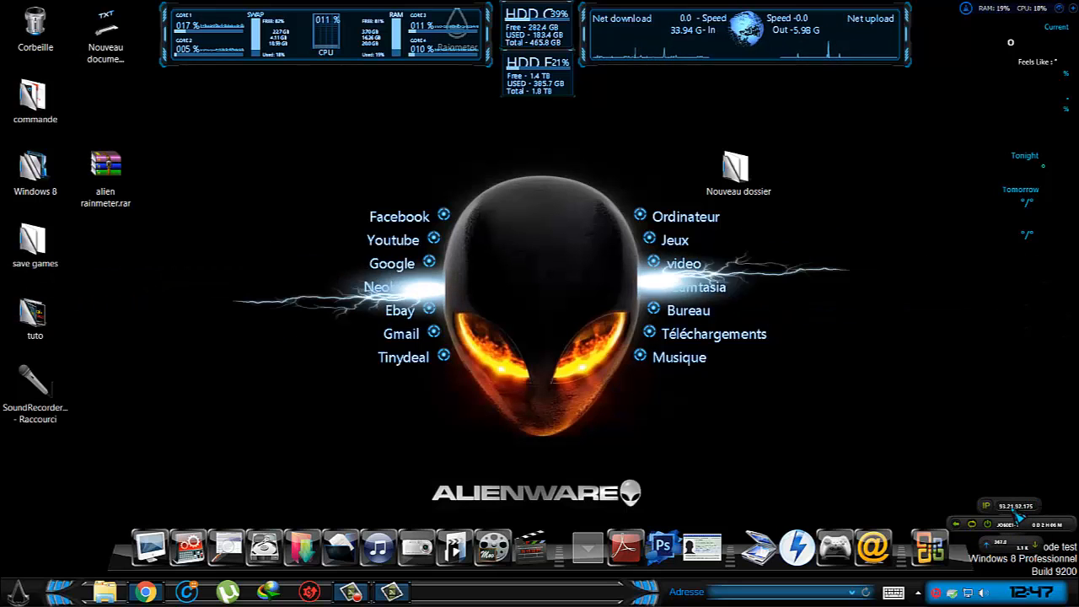
# Turn off the Déplaçable setting of the alien\Eker_lina Up_DOWN skin.
pyautogui.rightClick(1020, 546)
pyautogui.moveTo(977, 462)
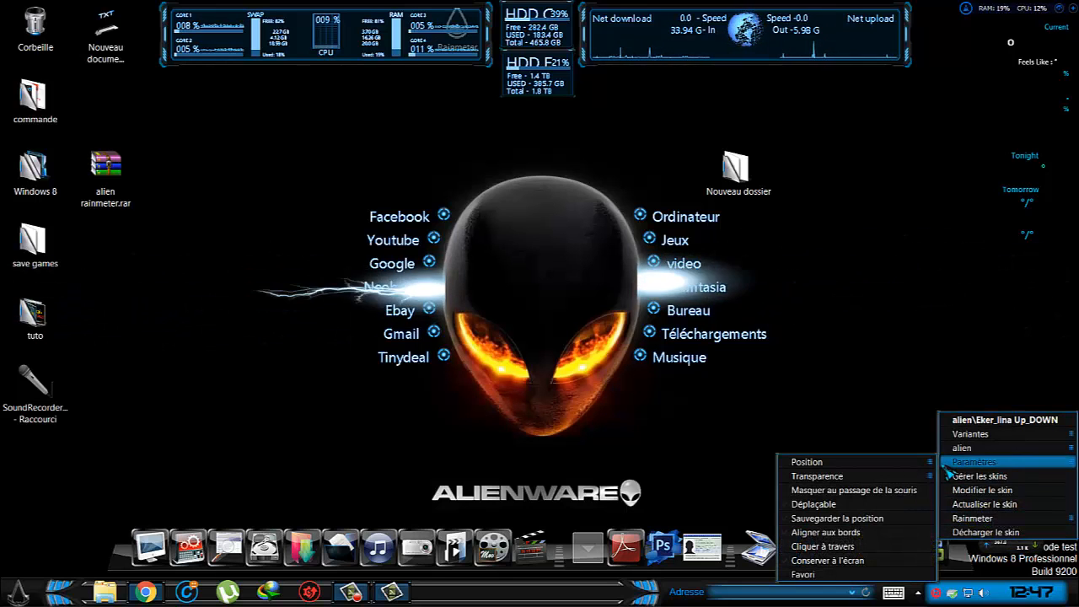
pyautogui.click(847, 507)
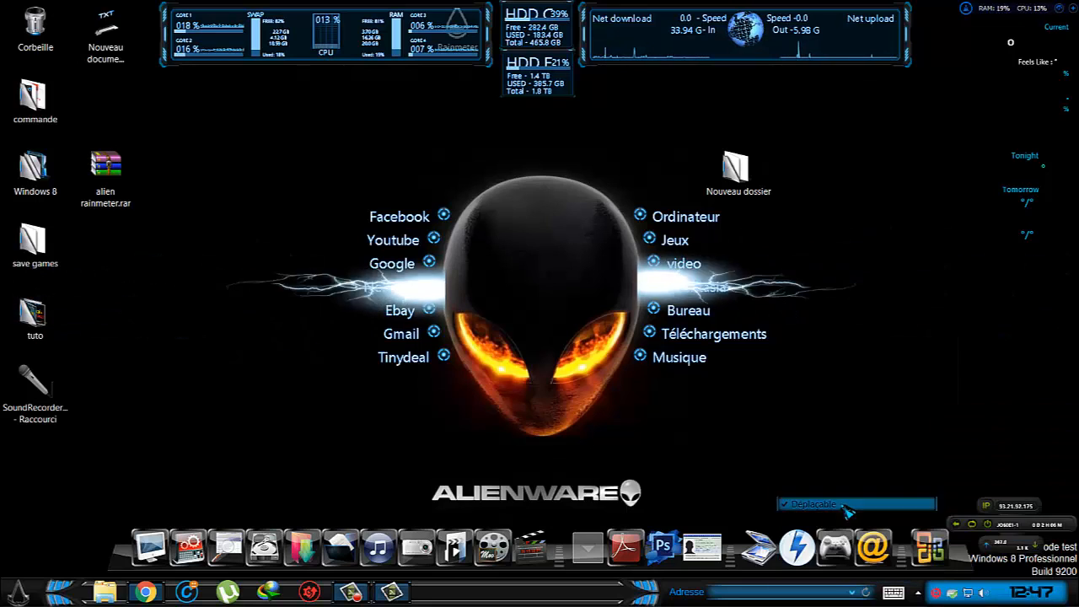
# Turn off the Déplaçable setting of the alien\Eker_Lina Uptime skin.
pyautogui.rightClick(1034, 530)
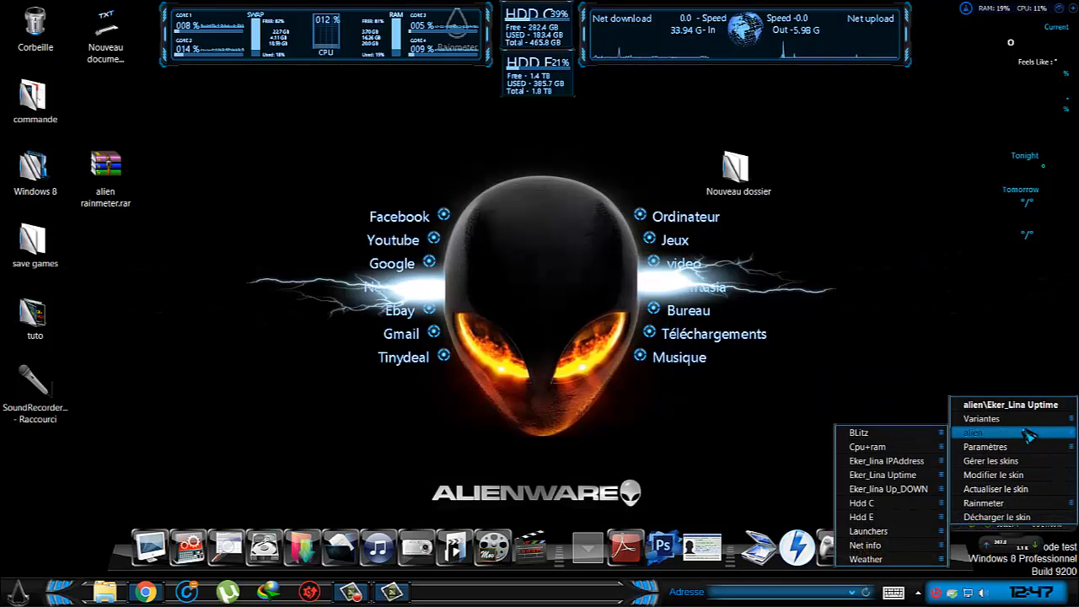
pyautogui.moveTo(1020, 448)
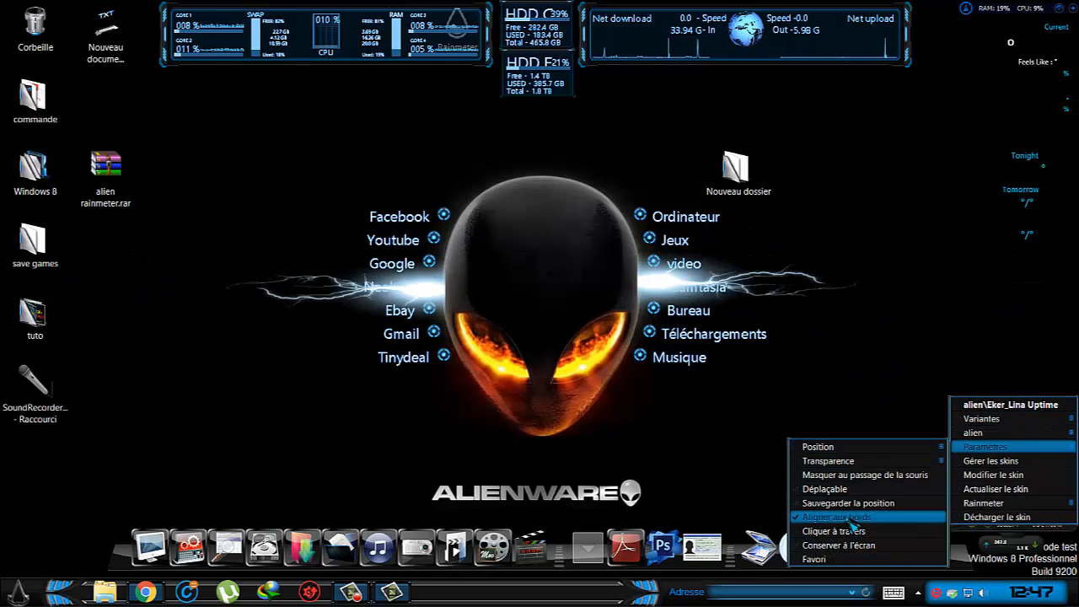
pyautogui.click(847, 489)
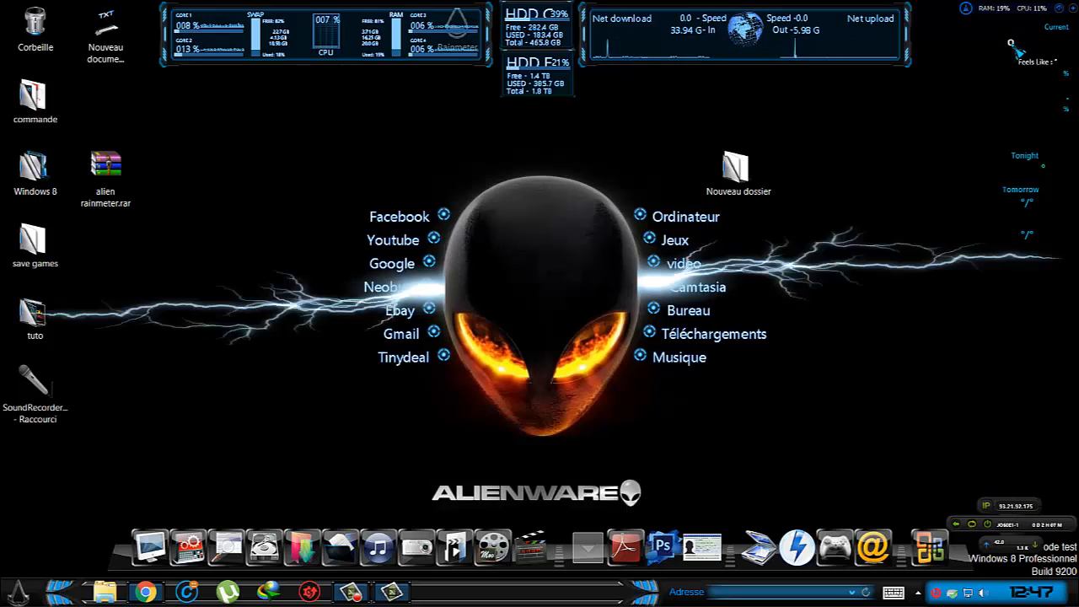
# Shift the alien\Weather skin slightly left and down, and toggle its Masquer au passage de la souris setting.
pyautogui.moveTo(1008, 43); pyautogui.dragTo(997, 49)
pyautogui.rightClick(1002, 52)
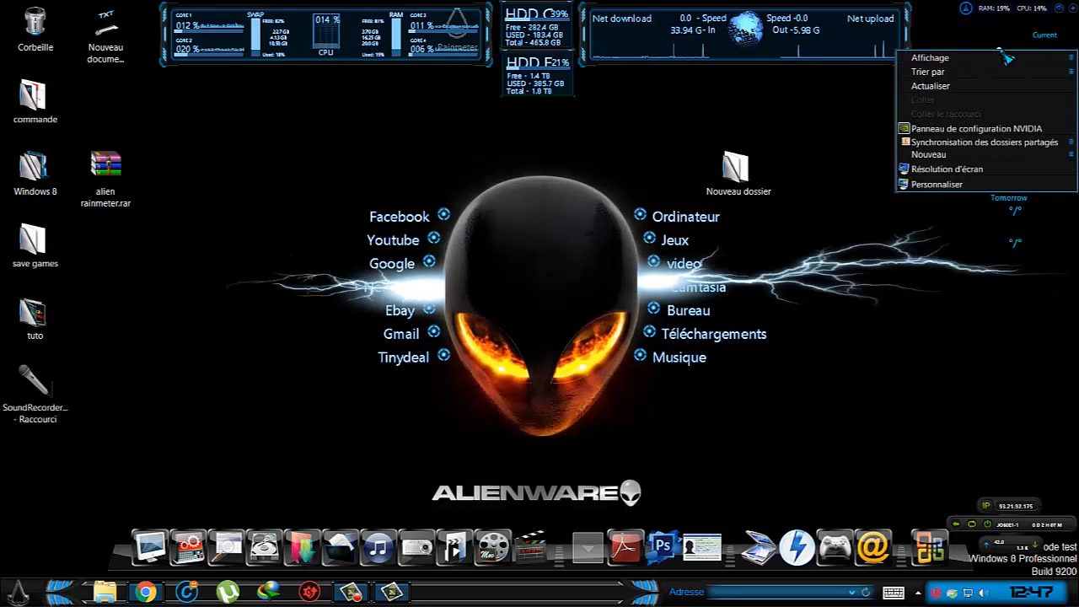
pyautogui.click(993, 40)
pyautogui.rightClick(1000, 52)
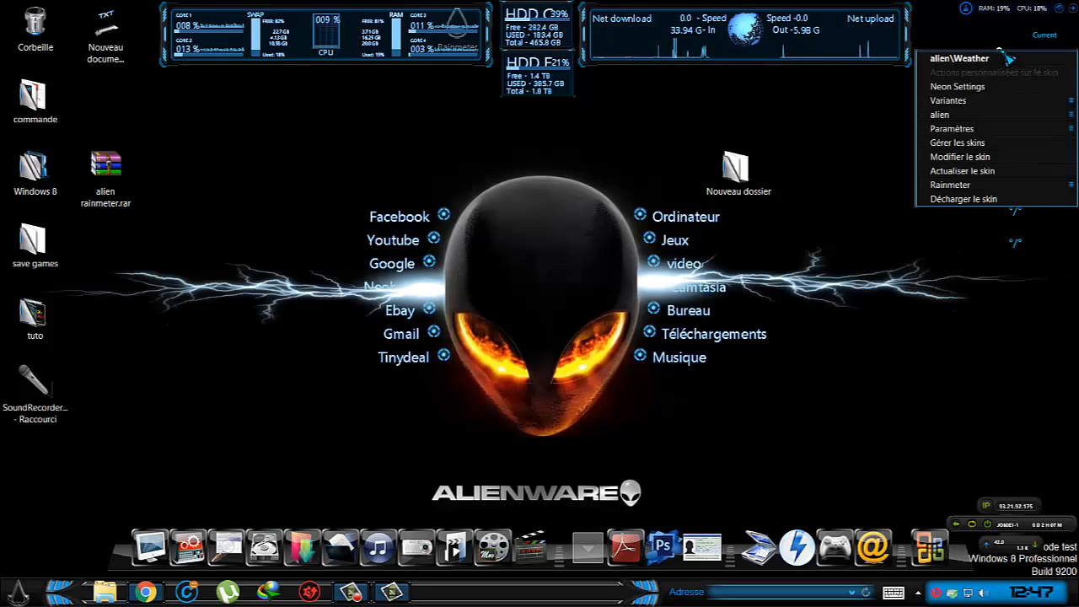
pyautogui.moveTo(1019, 102)
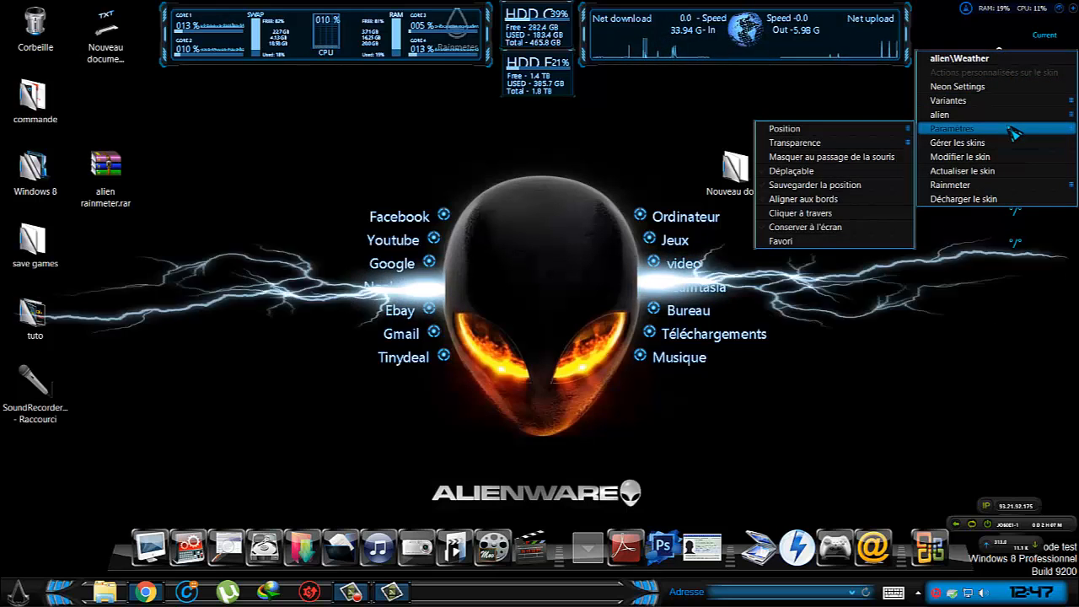
pyautogui.moveTo(863, 133)
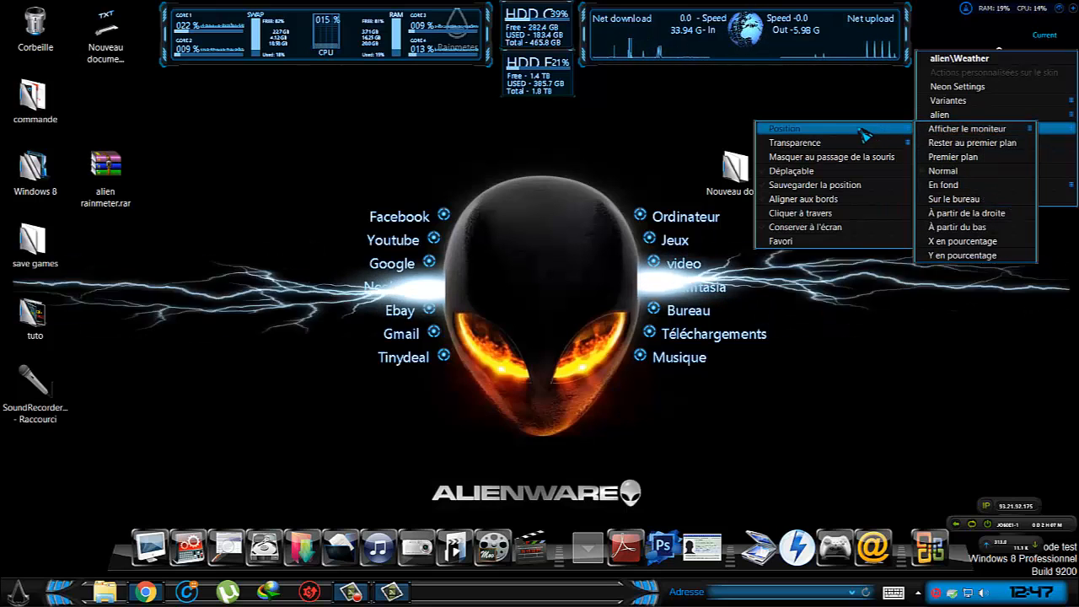
pyautogui.moveTo(972, 131)
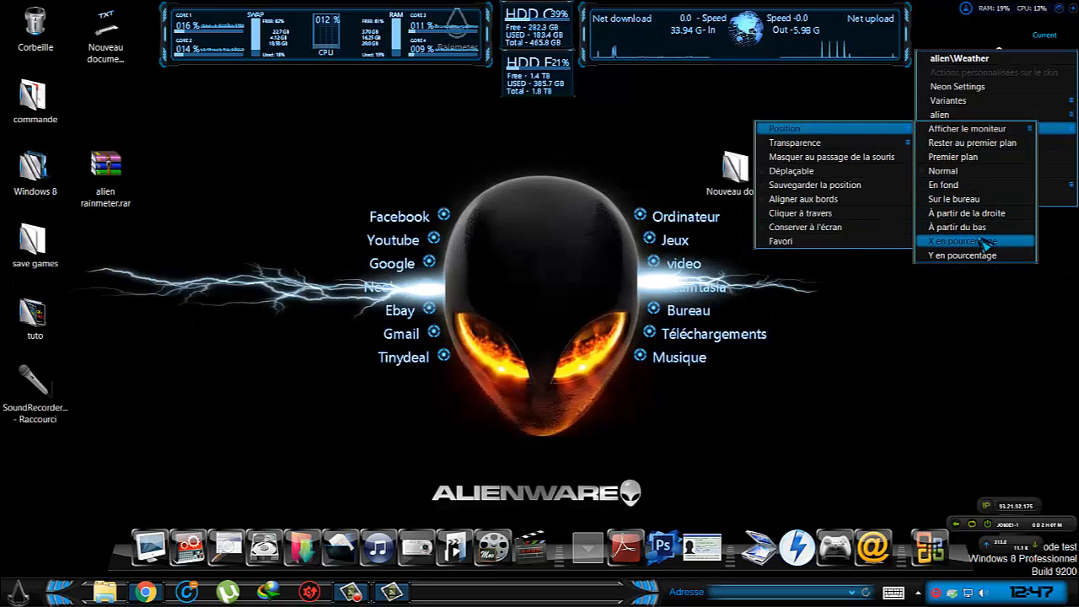
pyautogui.click(868, 158)
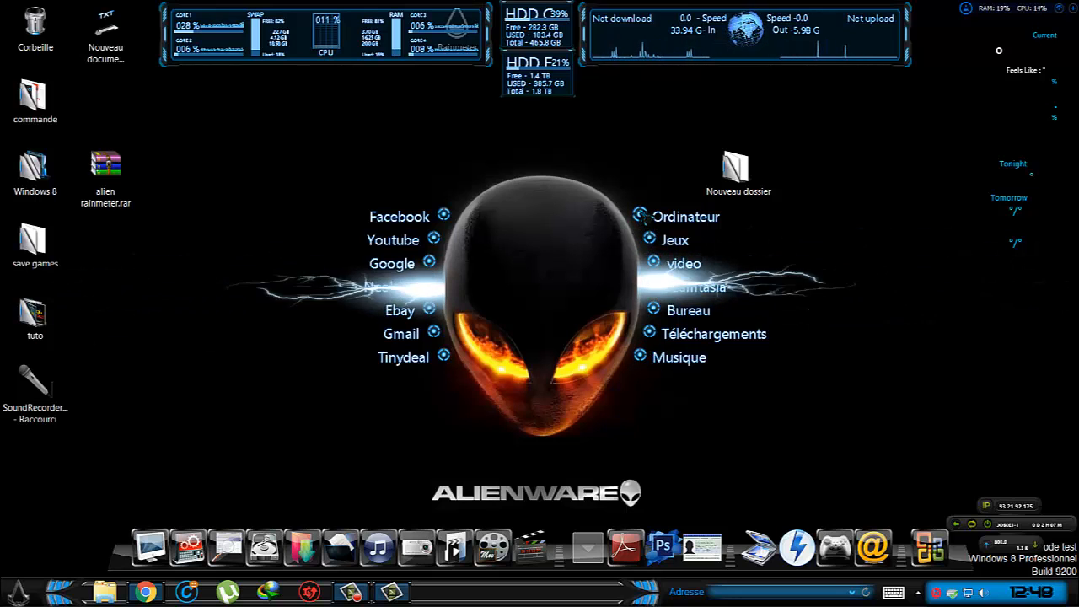
# Open Launcher L.ini from the Rainmeter\Skins\alien\Launchers\Launcher L folder in Documents.
pyautogui.click(339, 529)
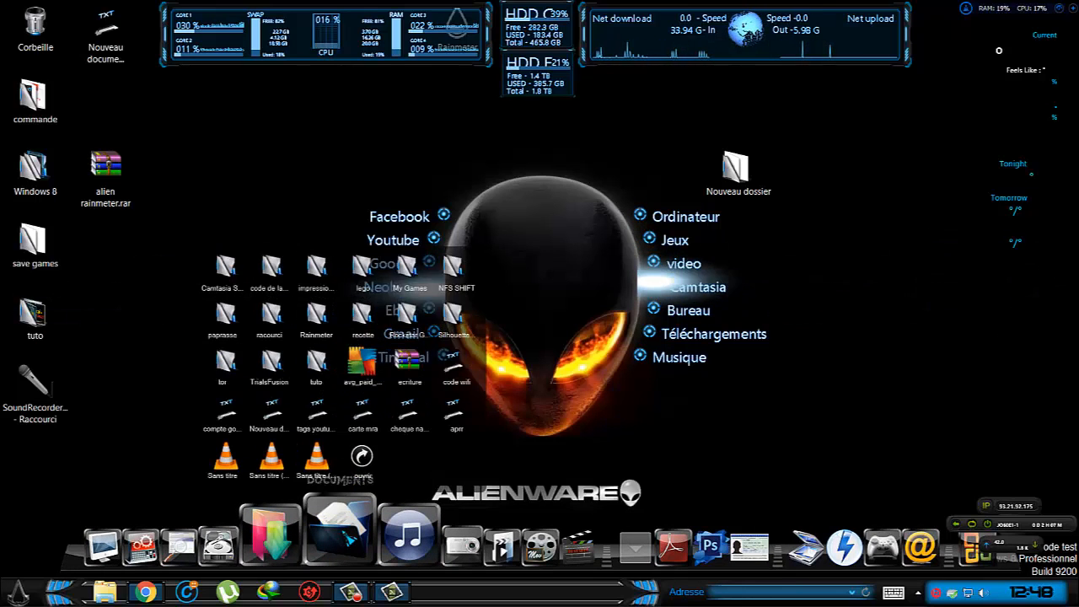
pyautogui.click(319, 318)
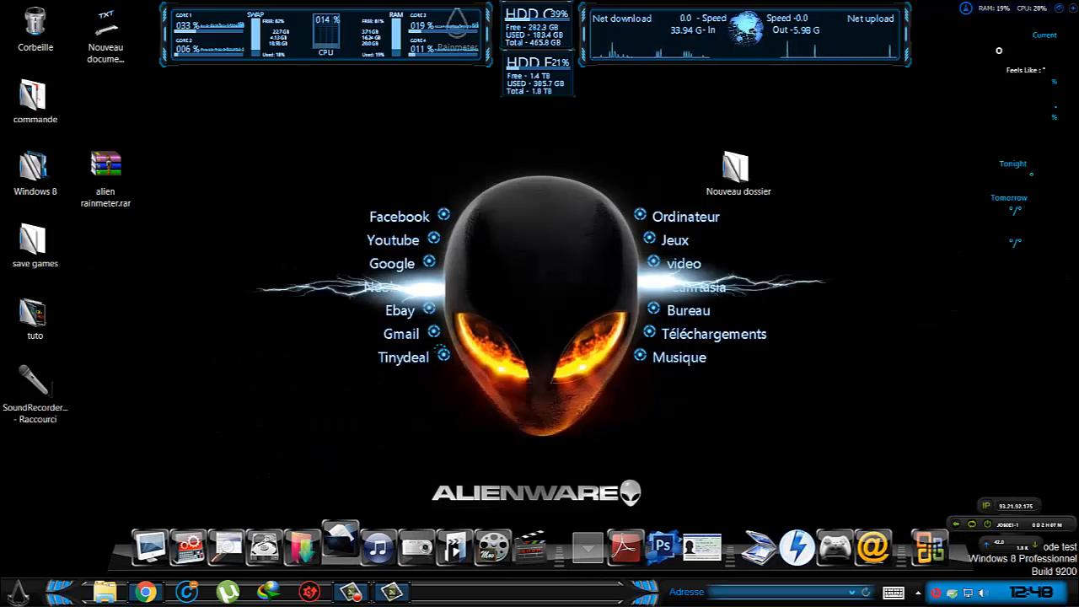
pyautogui.doubleClick(487, 212)
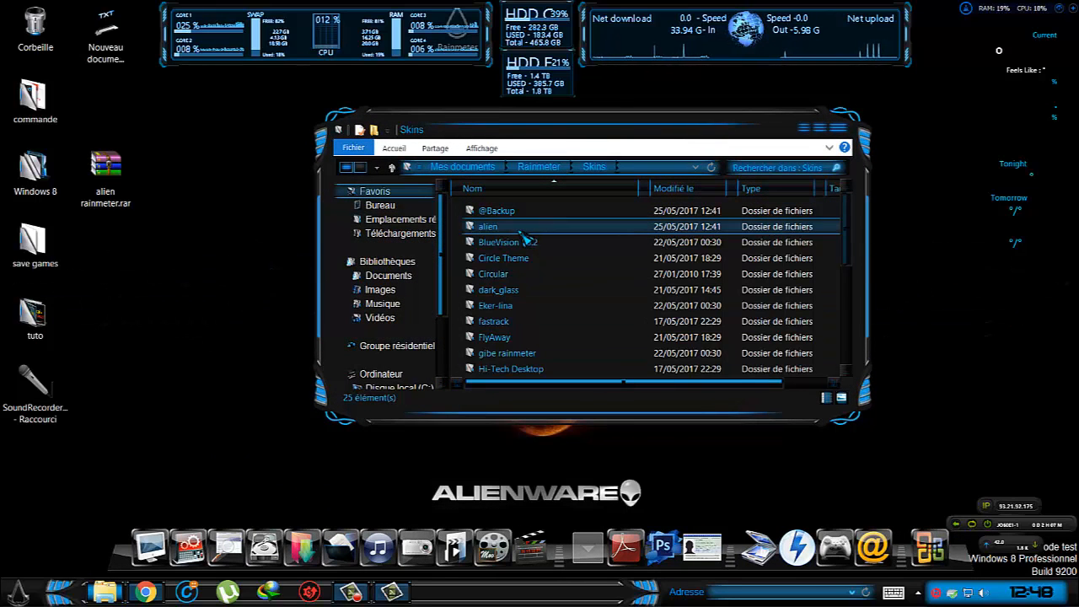
pyautogui.doubleClick(499, 228)
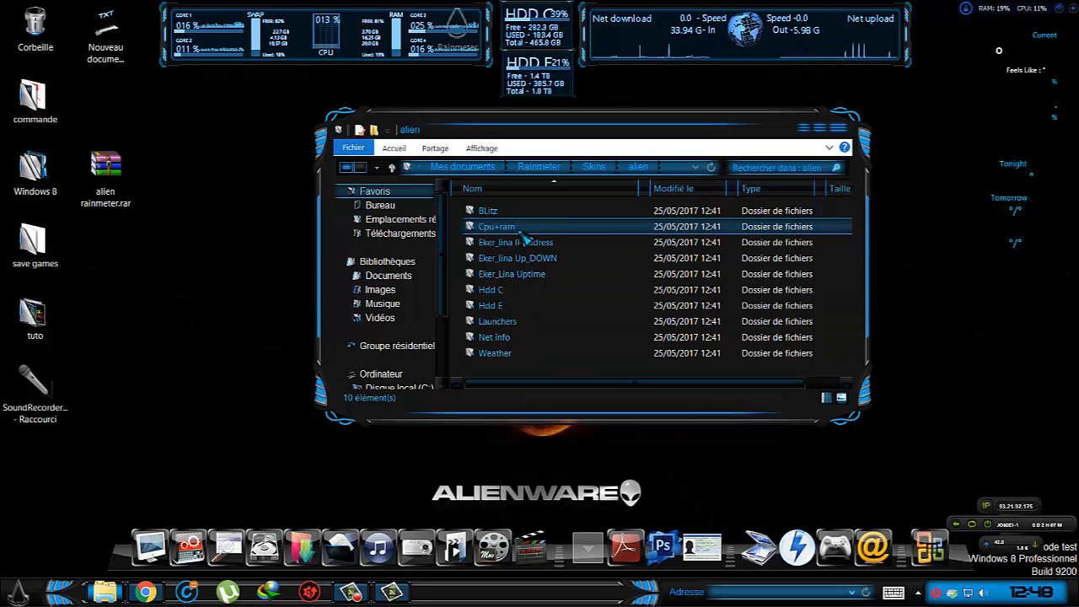
pyautogui.doubleClick(526, 318)
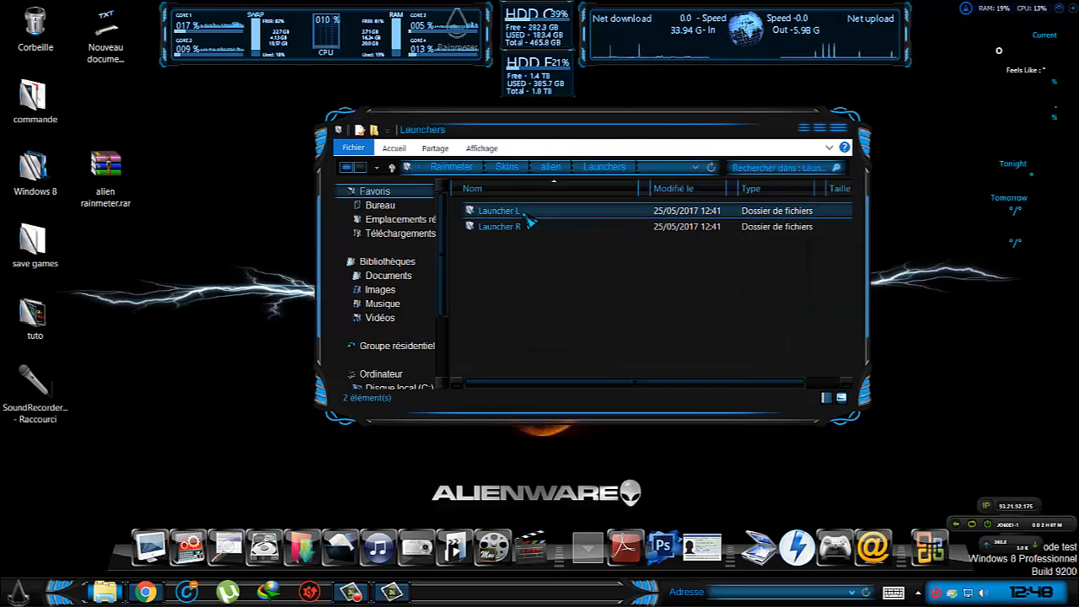
pyautogui.doubleClick(524, 213)
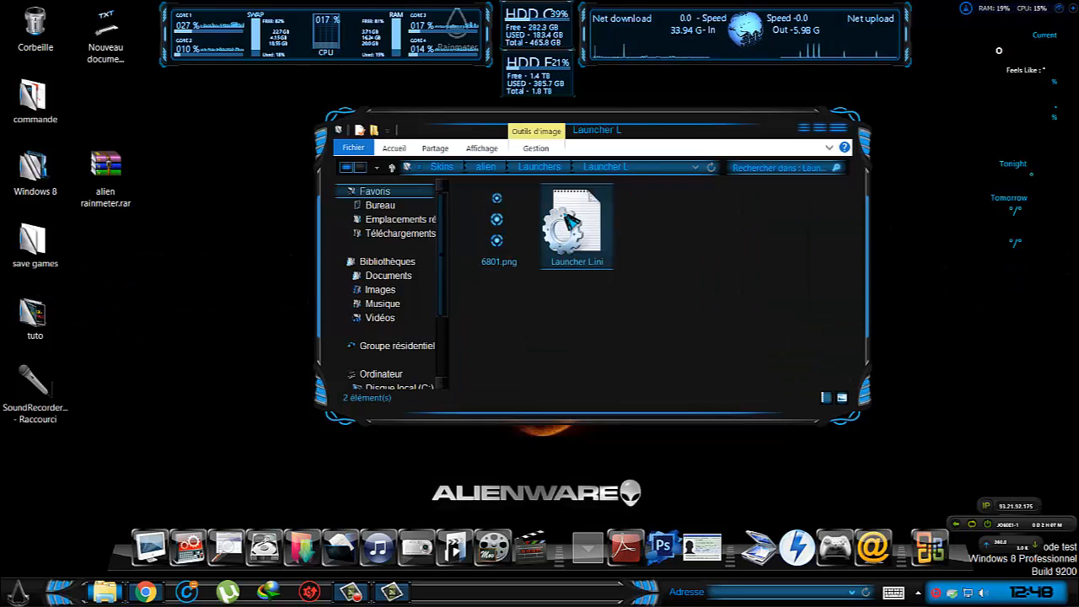
pyautogui.click(569, 221)
pyautogui.doubleClick(569, 221)
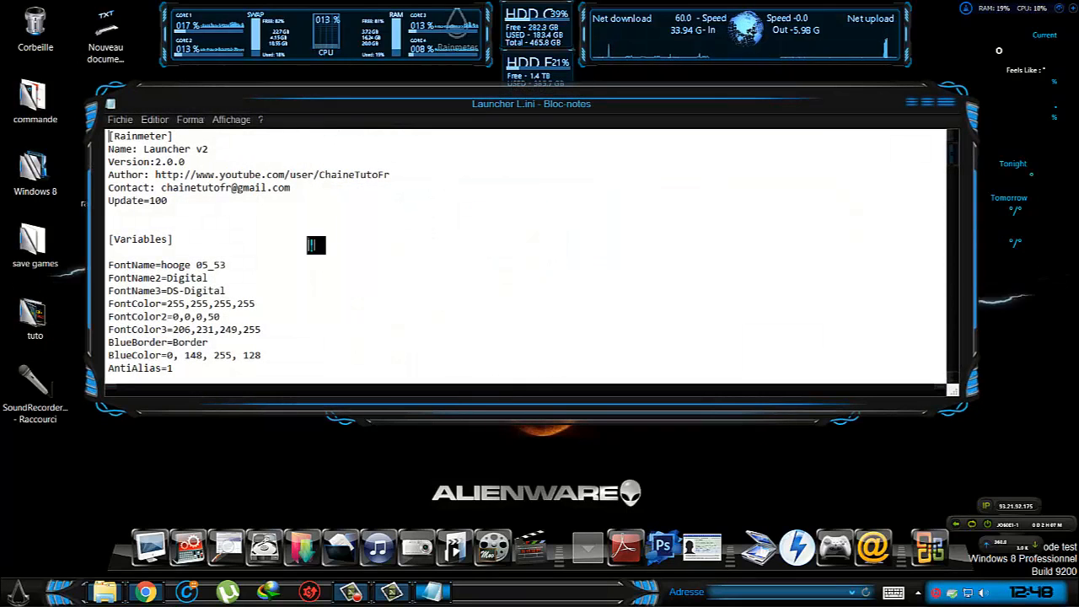
# Examine the web addresses and text labels of the launcher buttons in Launcher L.ini, and close the file.
pyautogui.scroll(-3, 315, 244)
pyautogui.scroll(3, 313, 255)
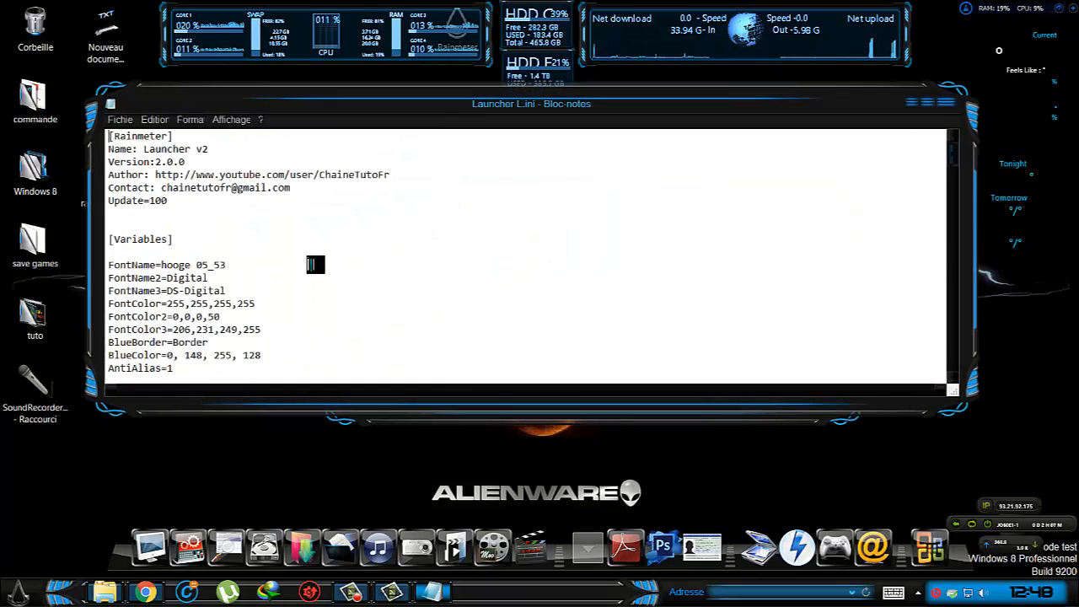
pyautogui.scroll(-6, 315, 265)
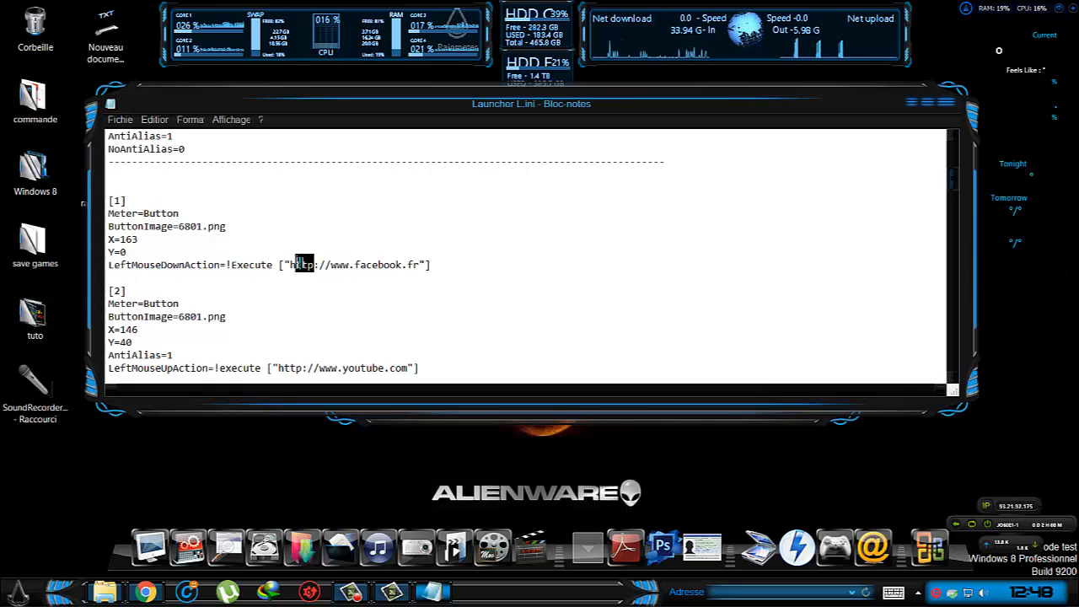
pyautogui.moveTo(290, 264); pyautogui.dragTo(414, 264)
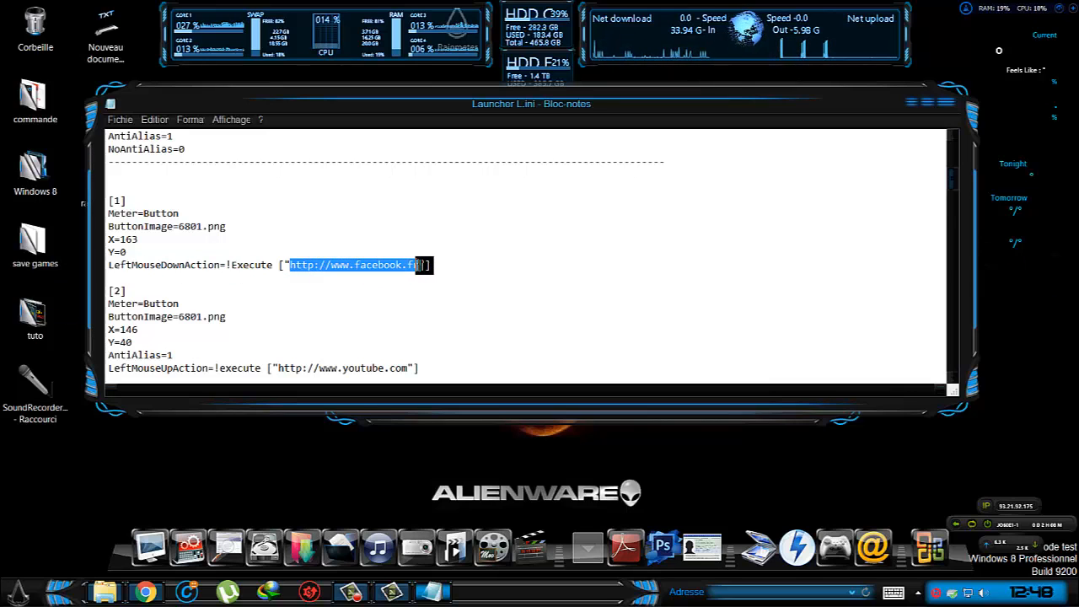
pyautogui.scroll(-9, 445, 274)
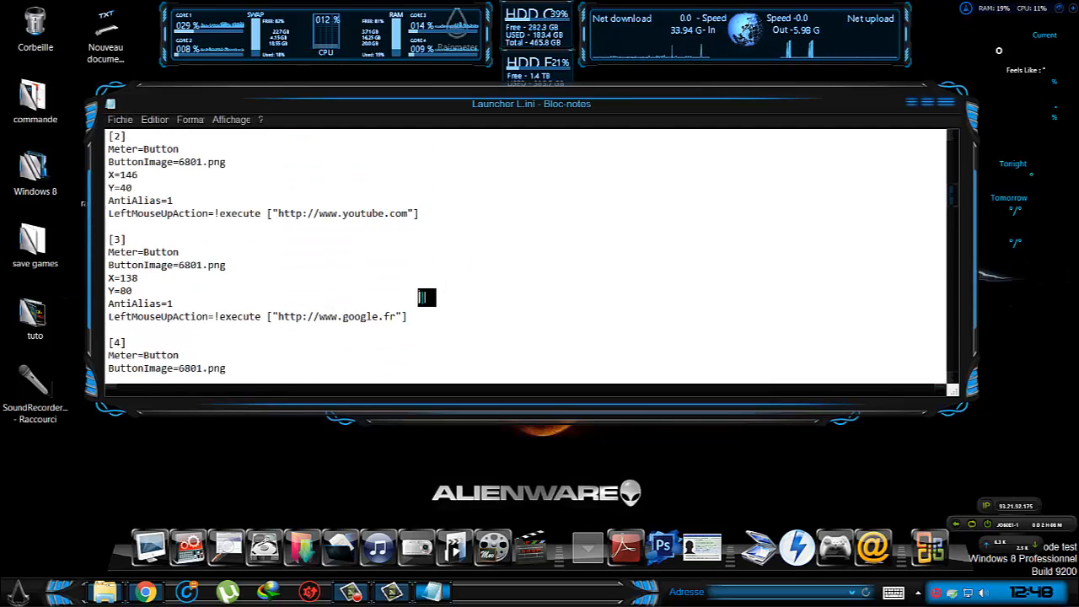
pyautogui.scroll(-5, 427, 297)
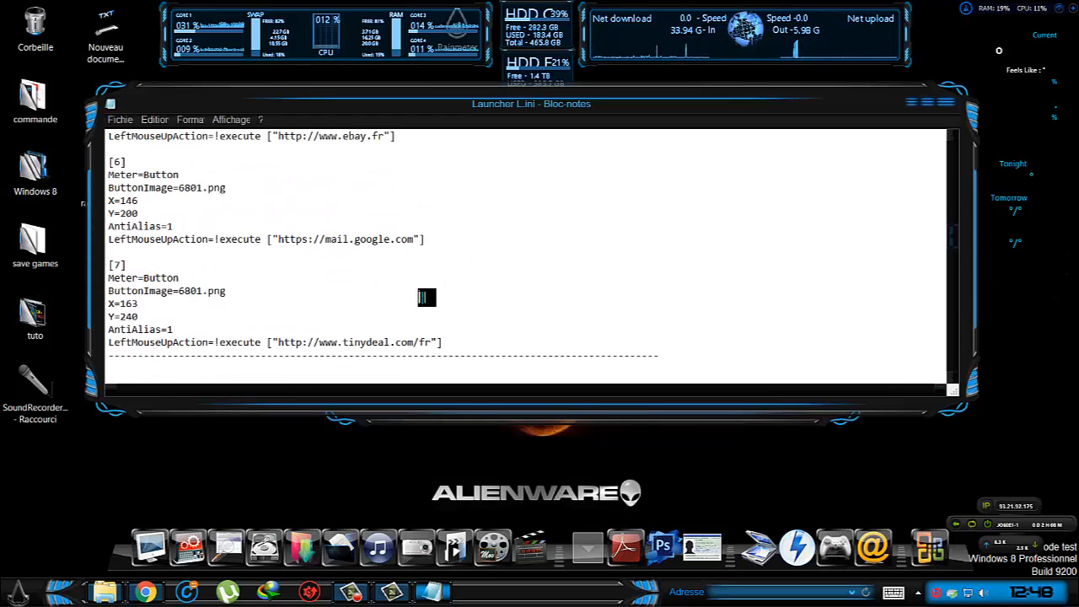
pyautogui.scroll(-12, 421, 284)
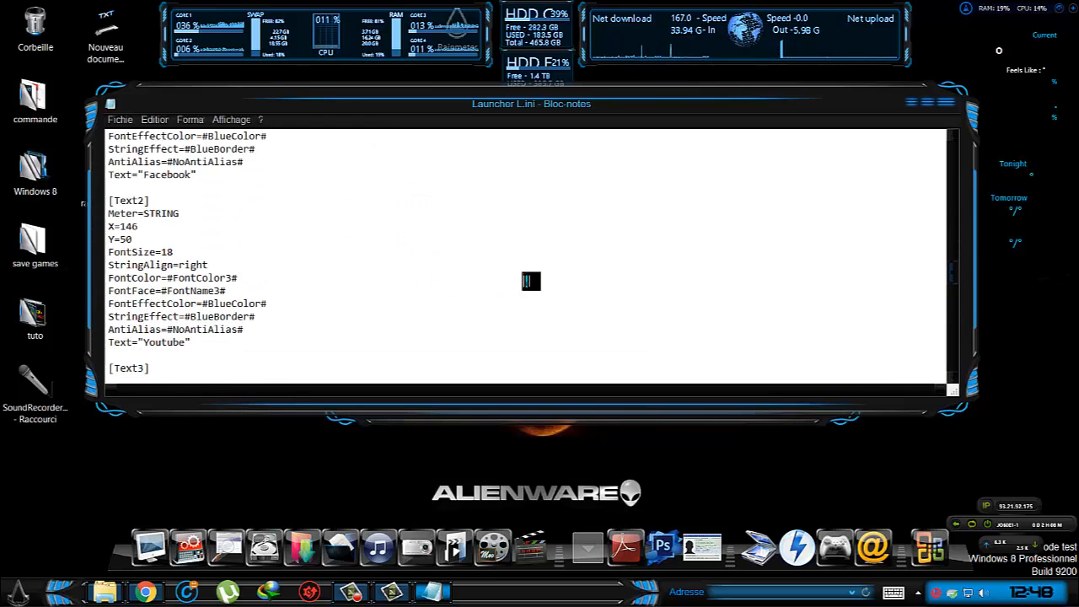
pyautogui.scroll(-2, 889, 198)
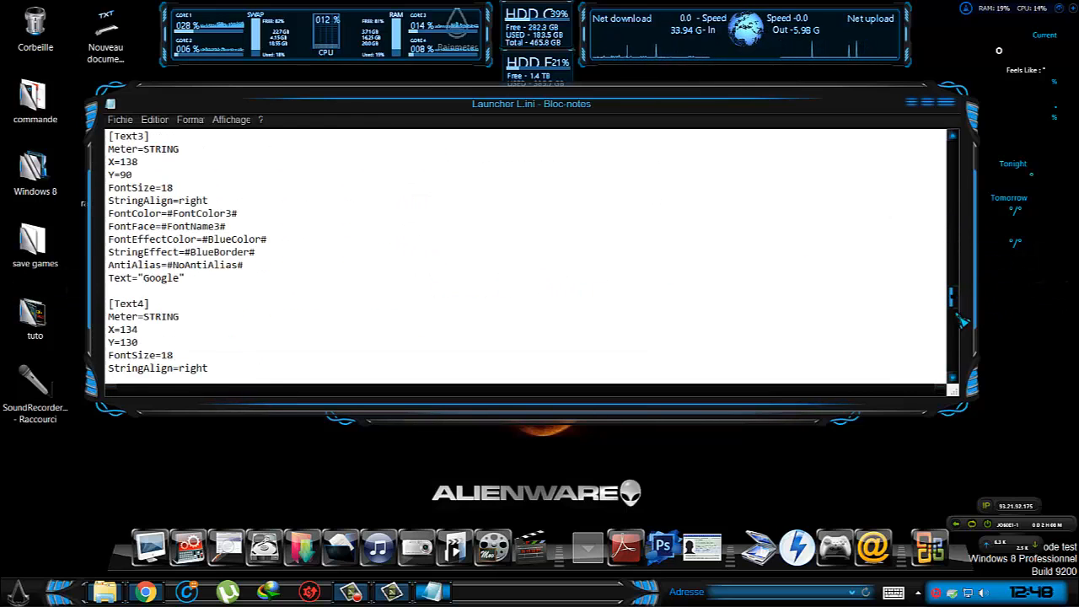
pyautogui.moveTo(961, 321); pyautogui.dragTo(965, 377)
pyautogui.click(947, 102)
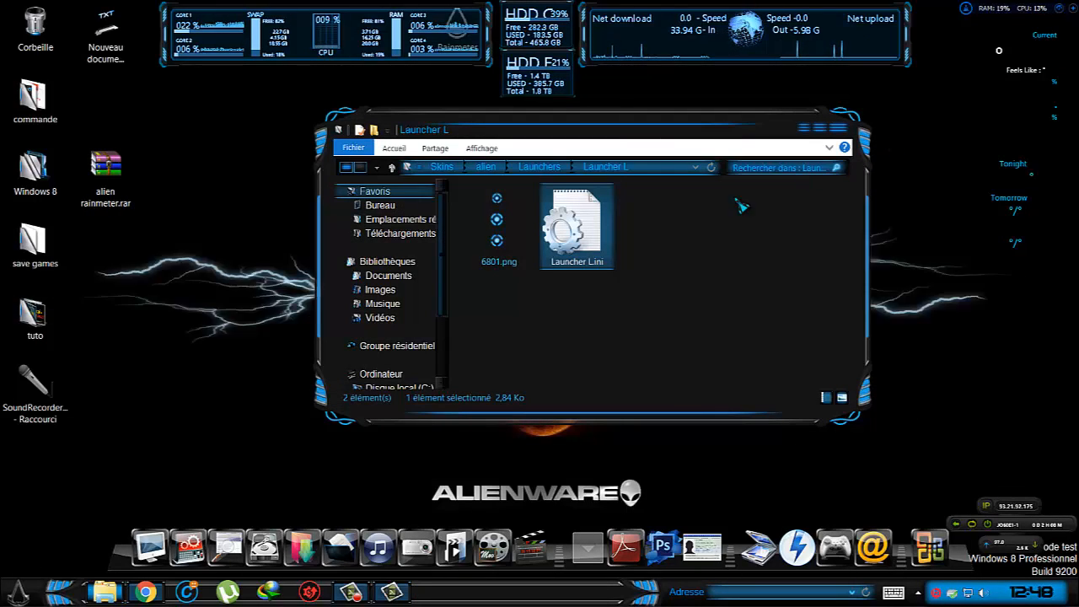
# Open Launcher R.ini from the Launcher R folder under alien\Launchers.
pyautogui.click(531, 168)
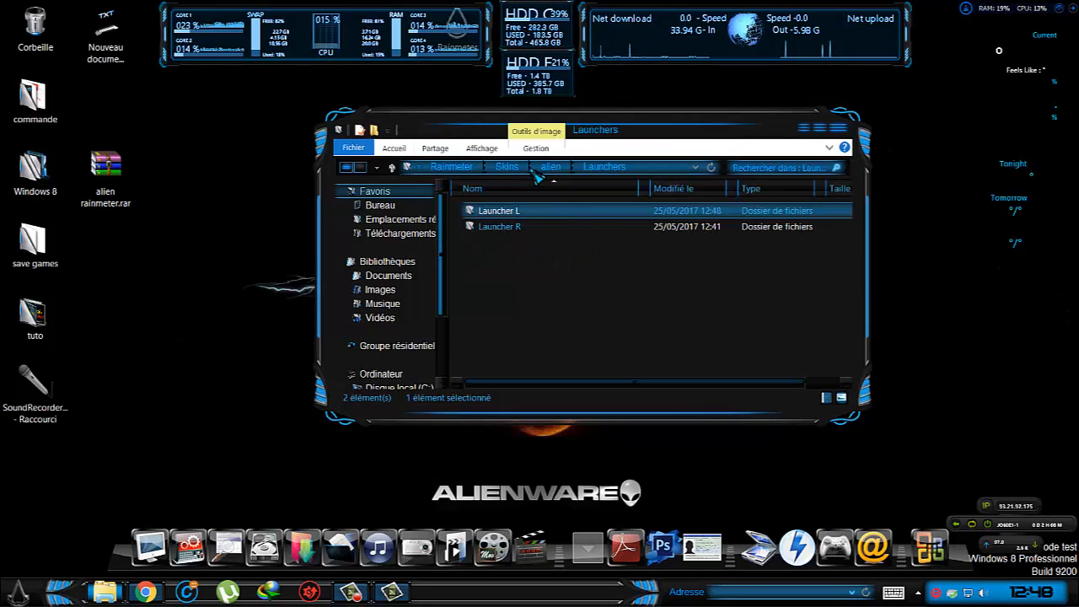
pyautogui.doubleClick(531, 230)
pyautogui.doubleClick(581, 232)
# Examine the folder and program paths of the buttons in Launcher R.ini, and close the file.
pyautogui.scroll(-5, 344, 246)
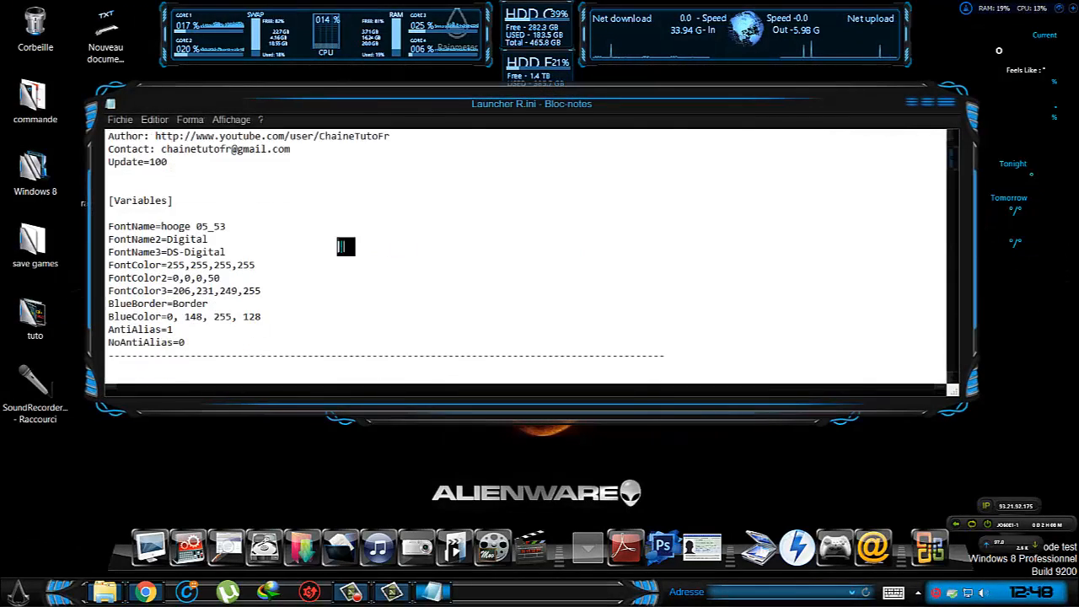
pyautogui.scroll(-3, 345, 247)
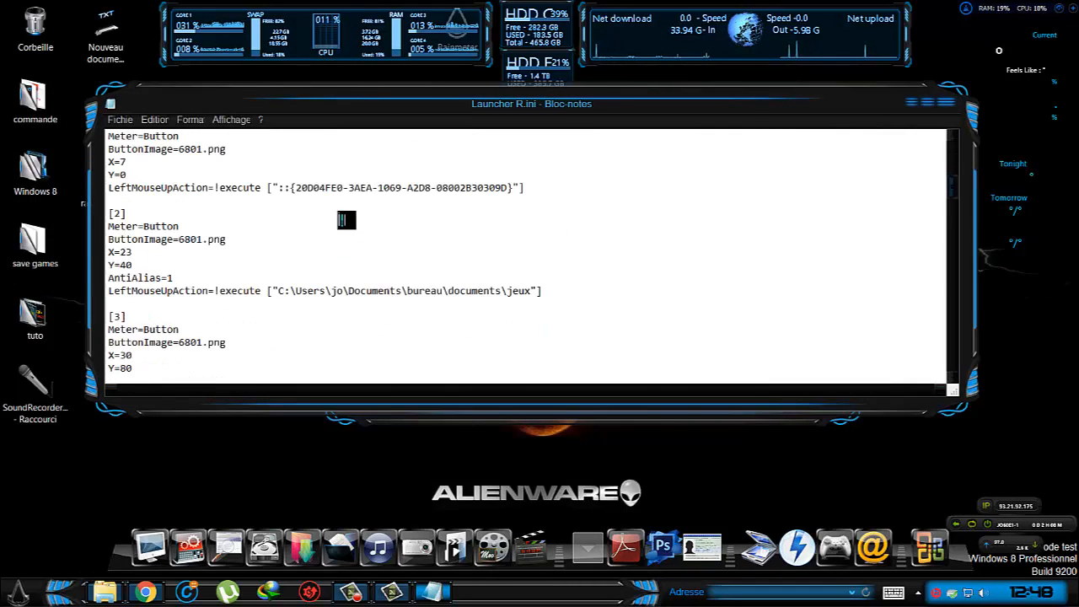
pyautogui.scroll(-1, 452, 227)
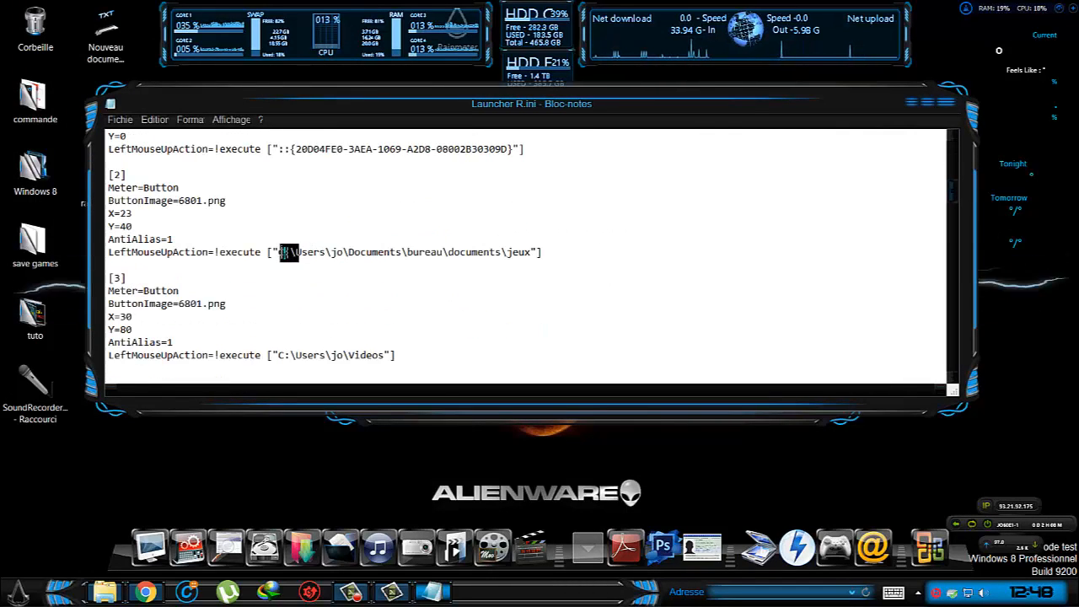
pyautogui.moveTo(279, 251); pyautogui.dragTo(523, 253)
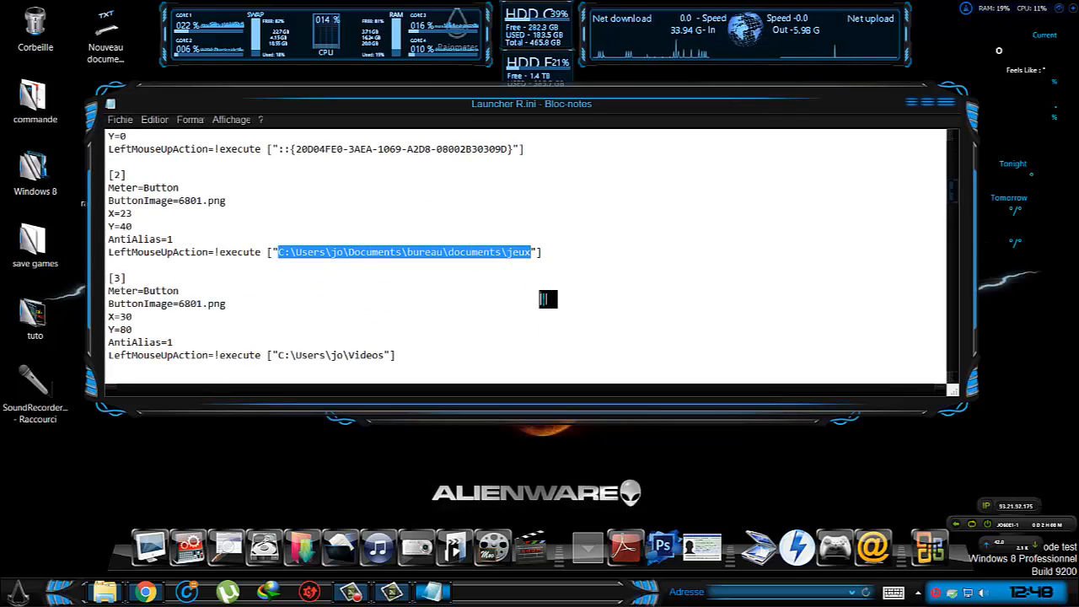
pyautogui.scroll(-1, 358, 284)
pyautogui.scroll(-1, 316, 307)
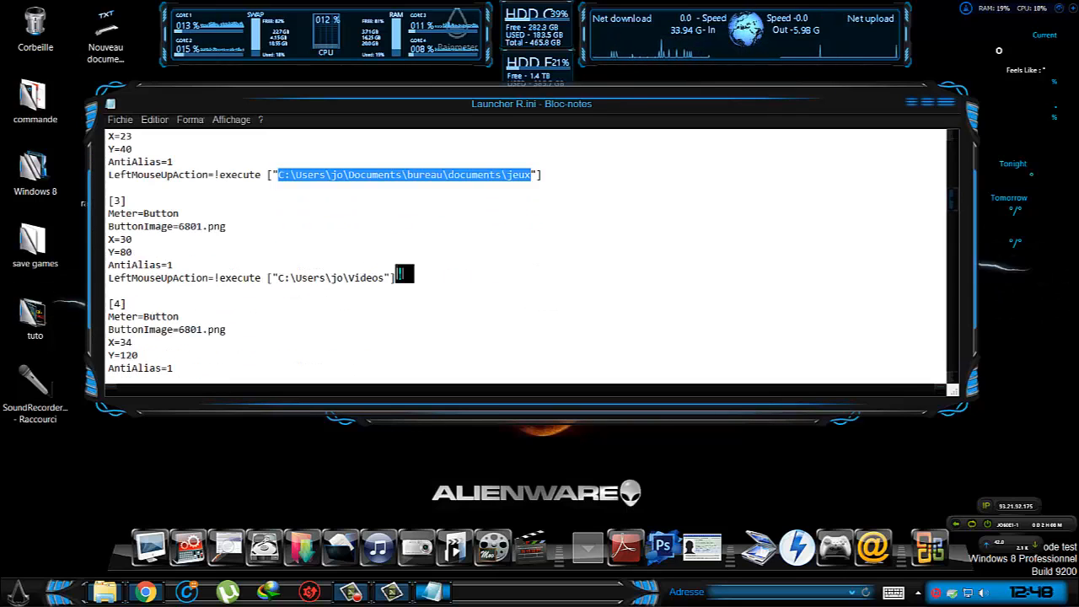
pyautogui.scroll(-2, 405, 275)
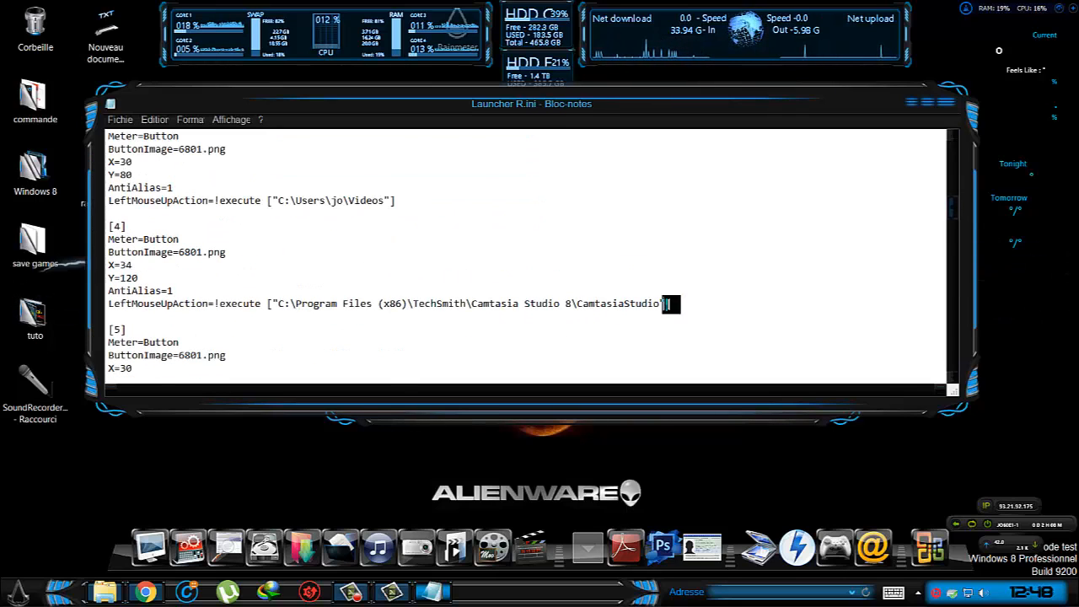
pyautogui.scroll(-4, 668, 303)
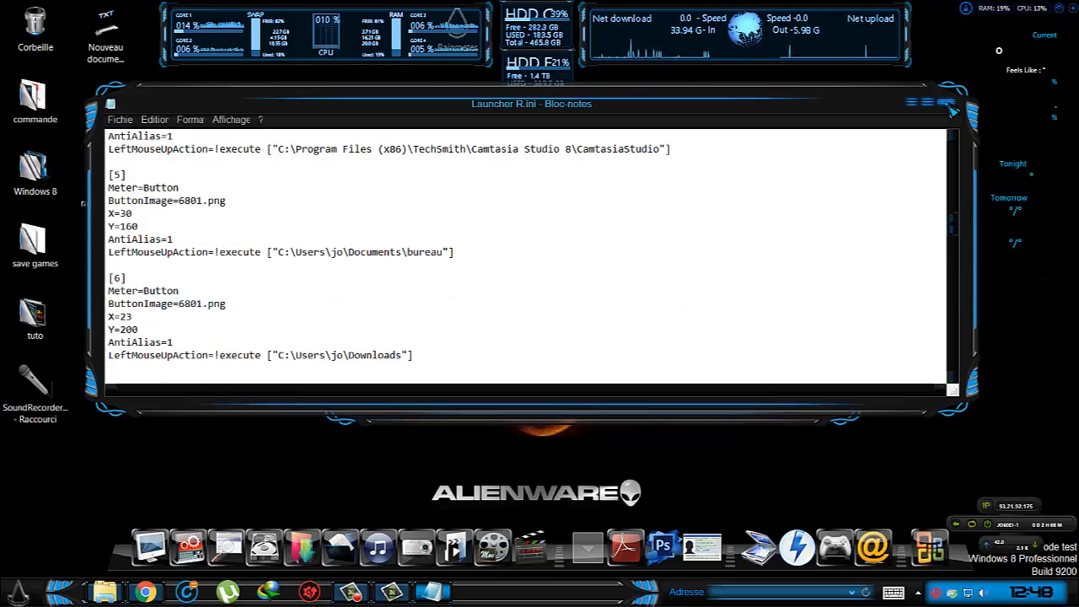
pyautogui.click(947, 105)
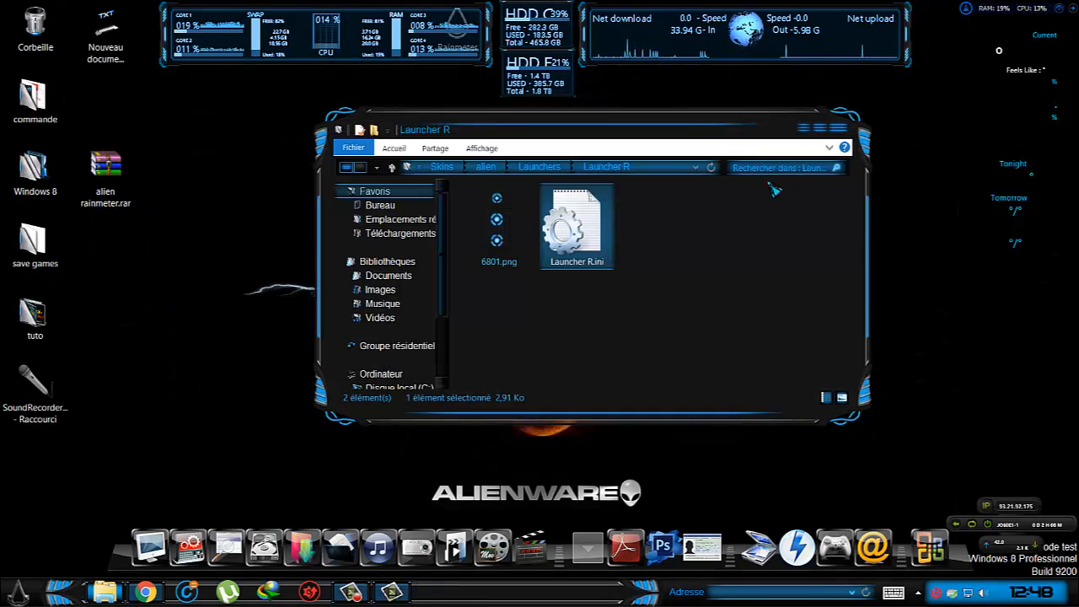
# Open Weather2.ini from the Weather folder of the alien skin.
pyautogui.click(349, 168)
pyautogui.click(349, 168)
pyautogui.click(349, 167)
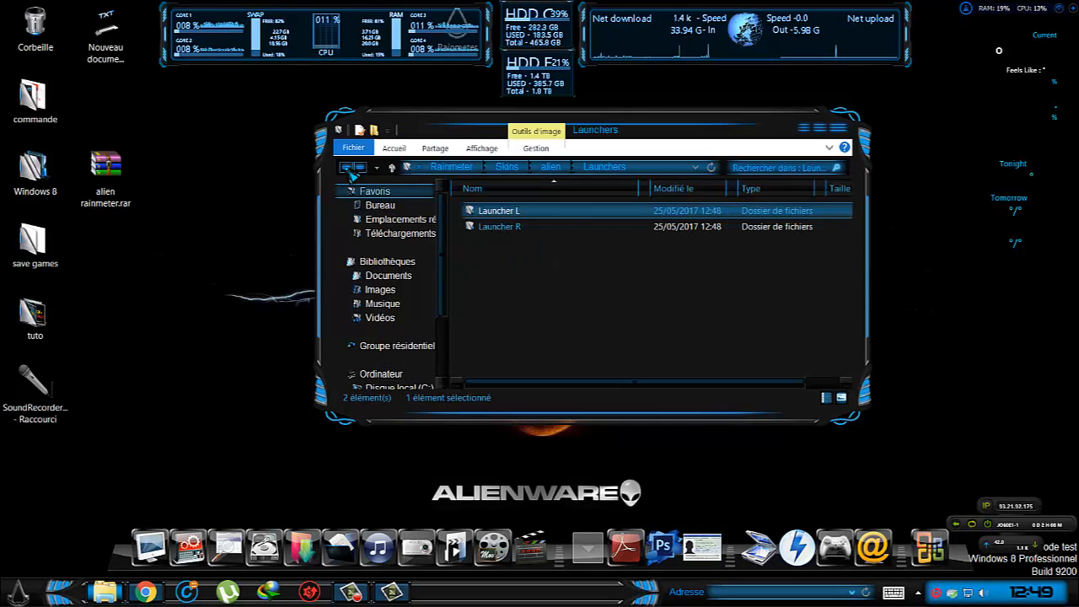
pyautogui.click(349, 168)
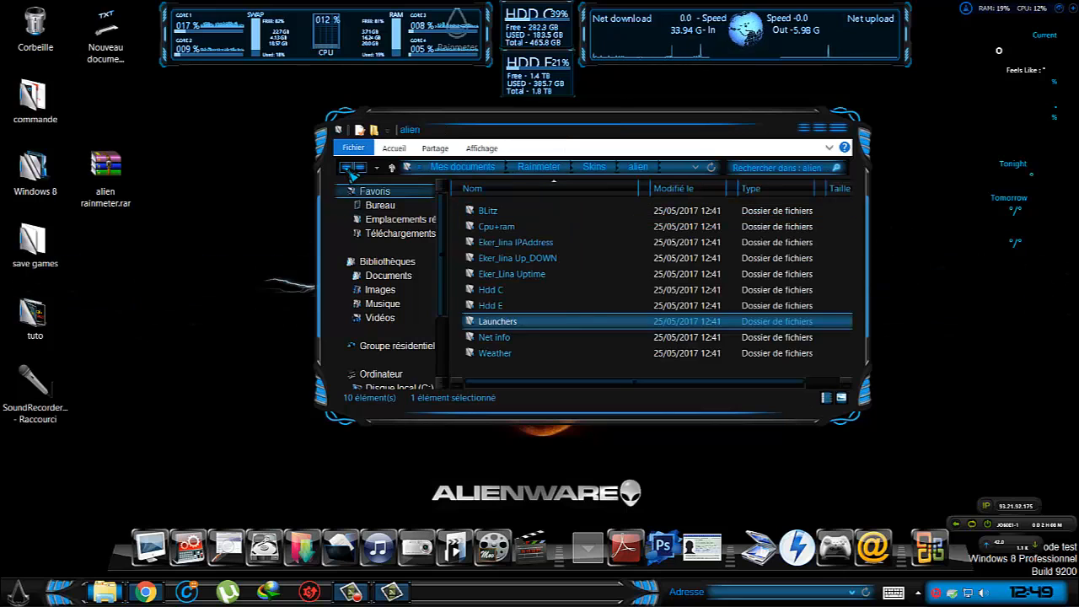
pyautogui.doubleClick(506, 353)
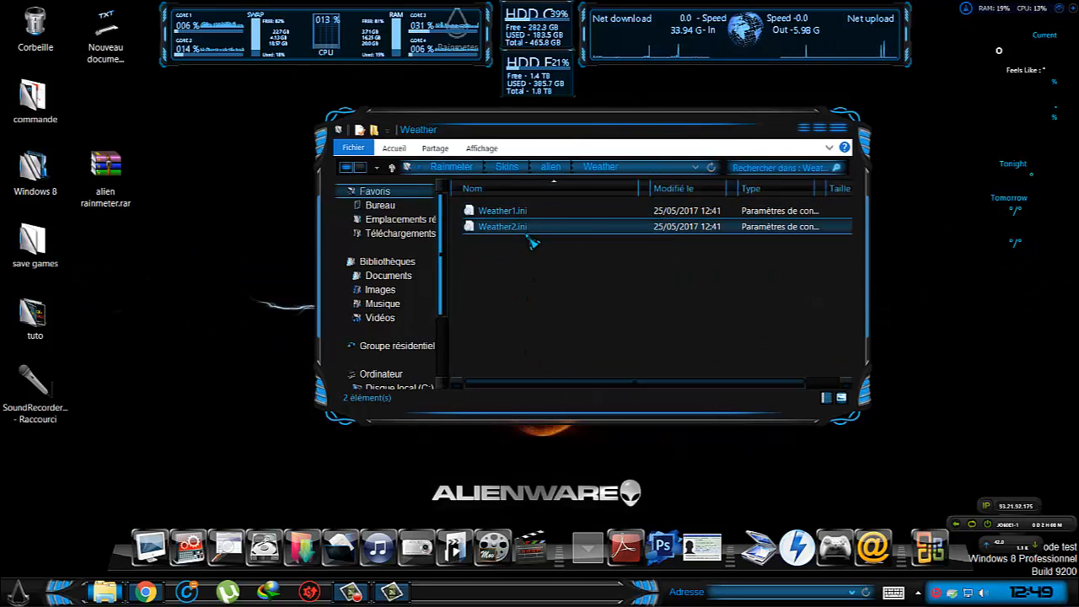
pyautogui.doubleClick(503, 227)
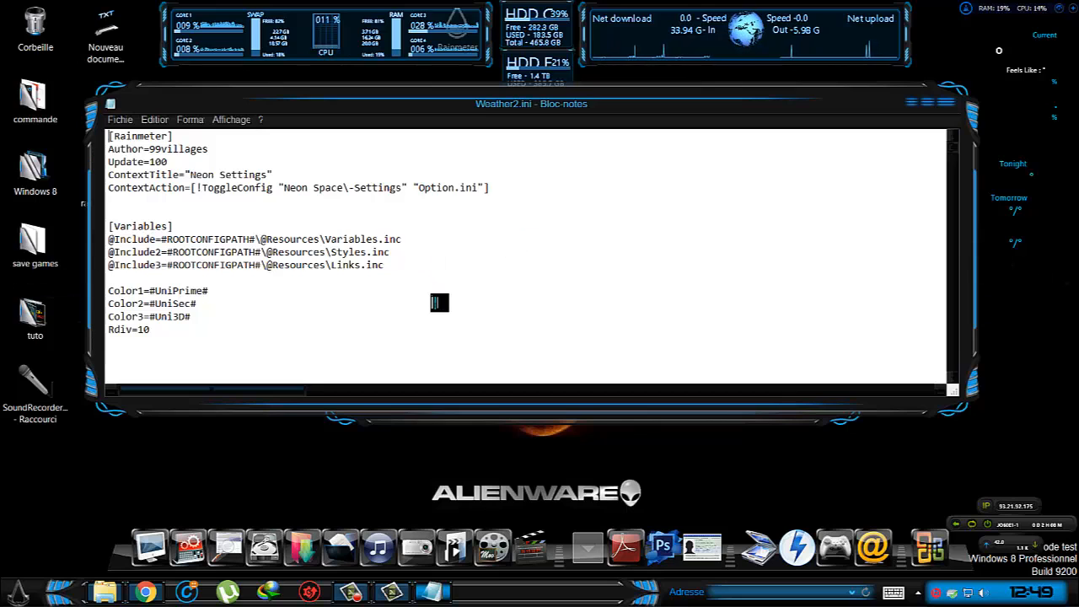
# Examine the weather URL, measures and meters in Weather2.ini down to the Weather Today section, and close the file.
pyautogui.scroll(-5, 432, 299)
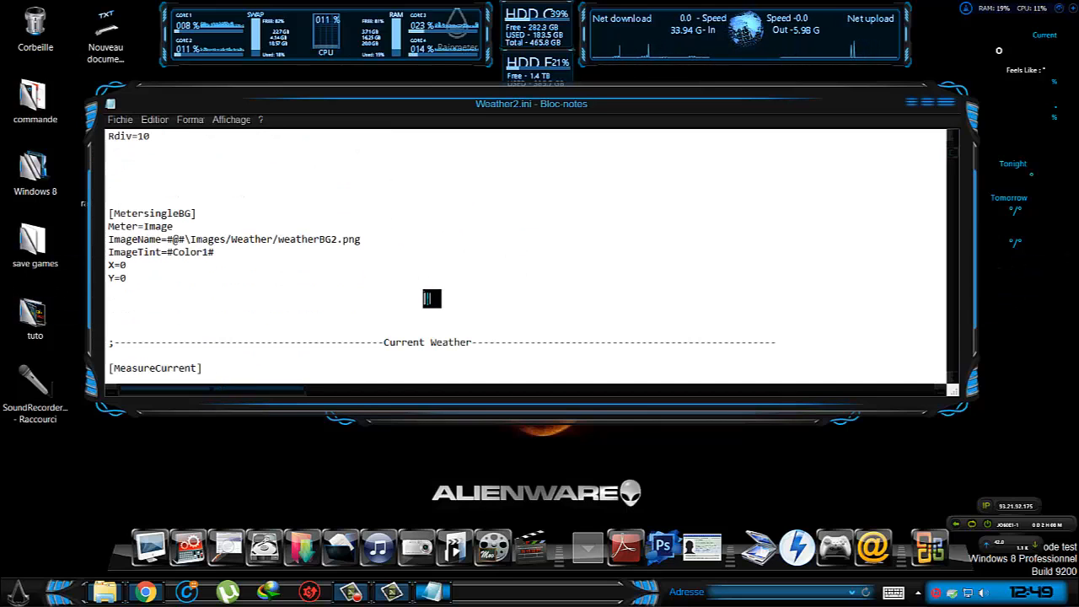
pyautogui.scroll(-3, 431, 298)
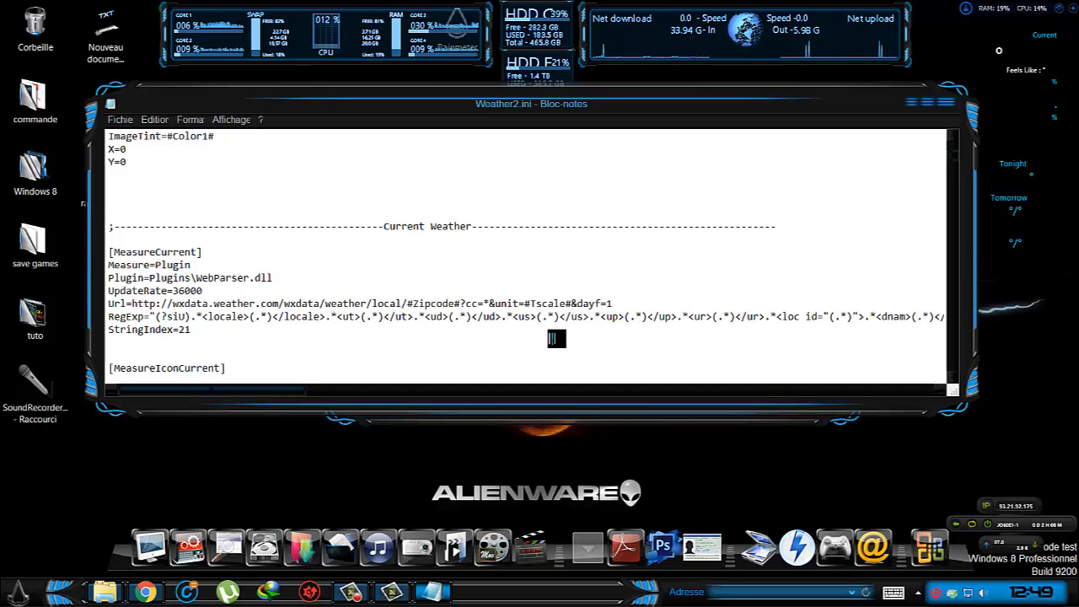
pyautogui.scroll(-2, 552, 339)
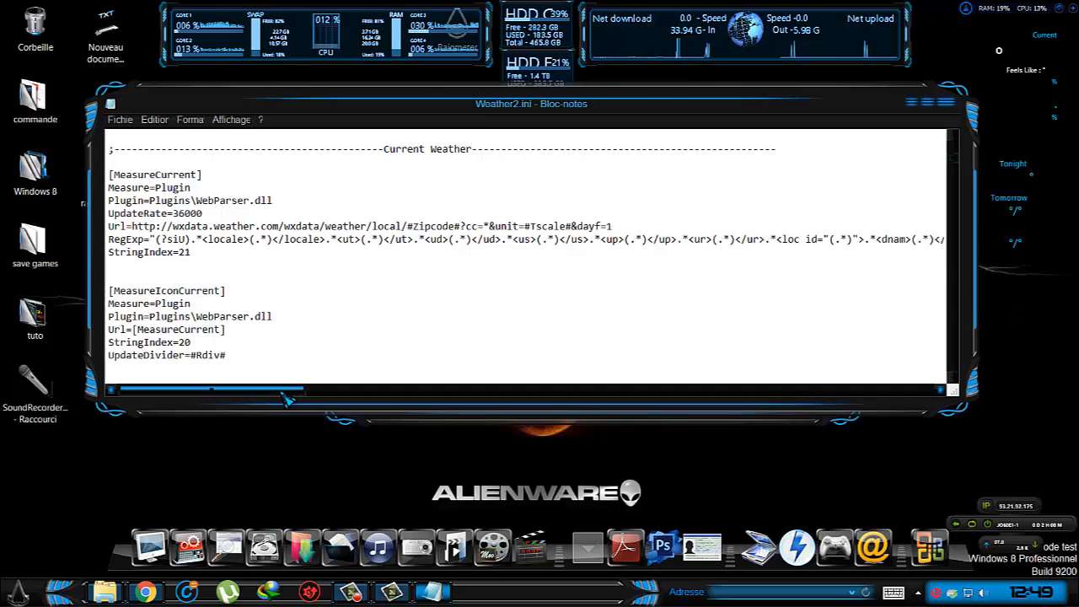
pyautogui.moveTo(281, 393); pyautogui.dragTo(1028, 426)
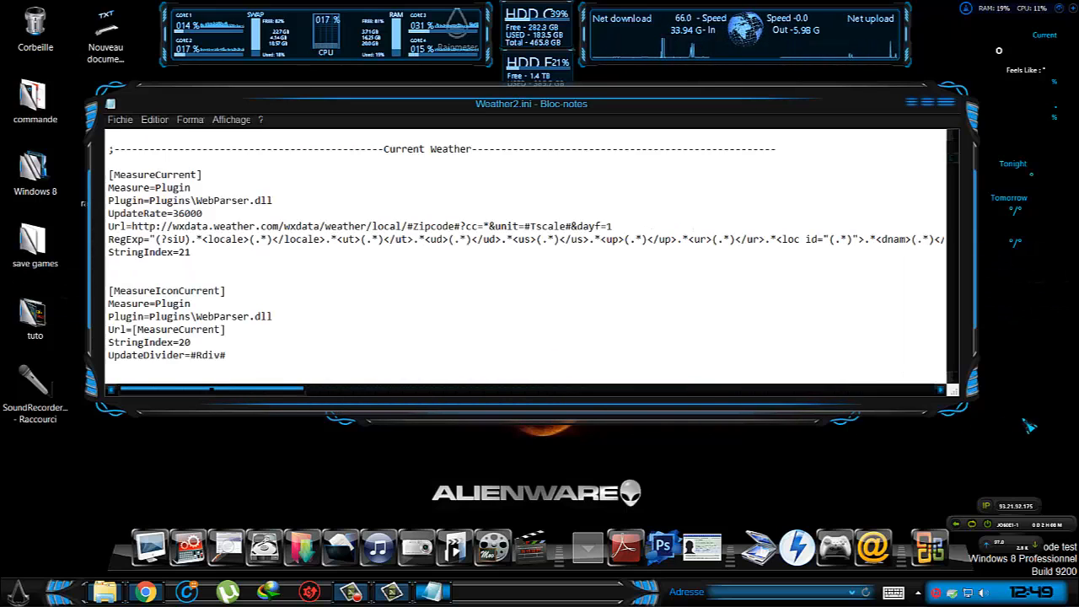
pyautogui.moveTo(971, 406); pyautogui.dragTo(189, 380)
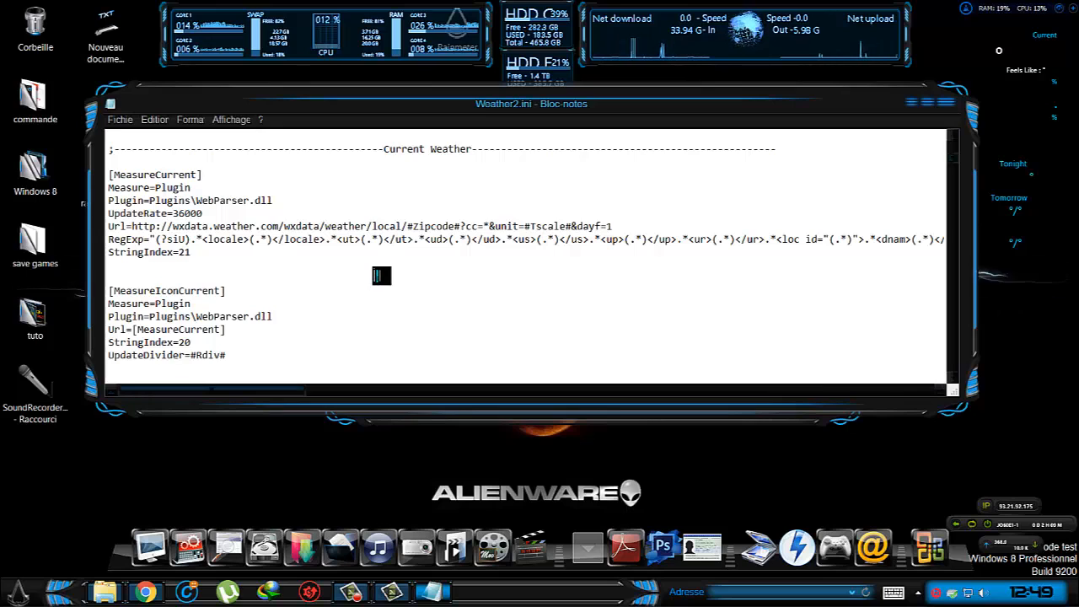
pyautogui.scroll(-1, 381, 275)
pyautogui.scroll(-2, 381, 276)
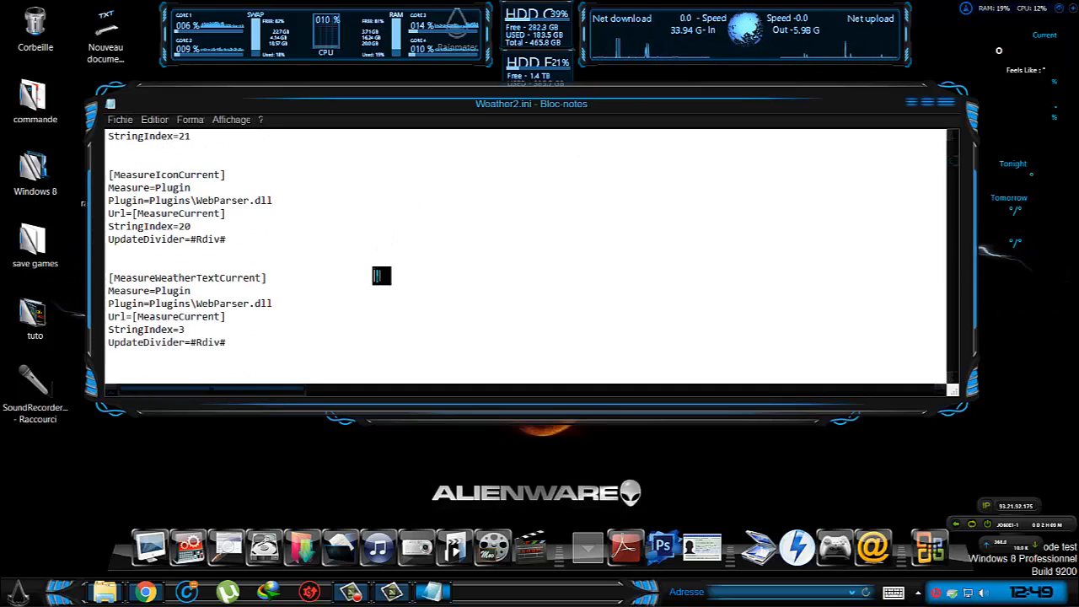
pyautogui.scroll(-1, 381, 275)
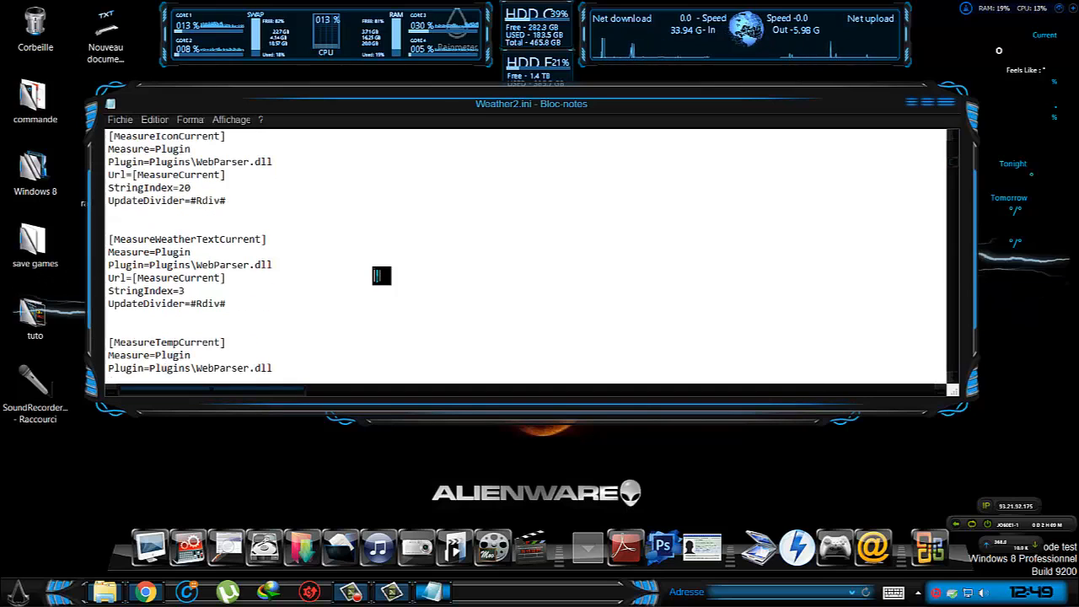
pyautogui.scroll(-2, 381, 275)
pyautogui.scroll(-1, 380, 275)
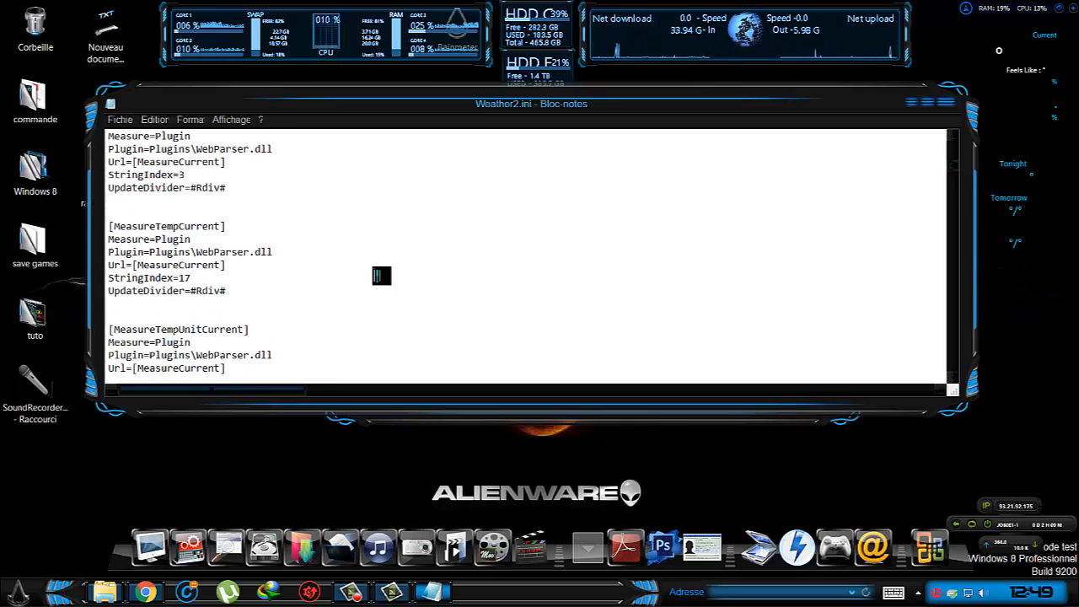
pyautogui.scroll(-5, 381, 275)
pyautogui.scroll(-3, 381, 276)
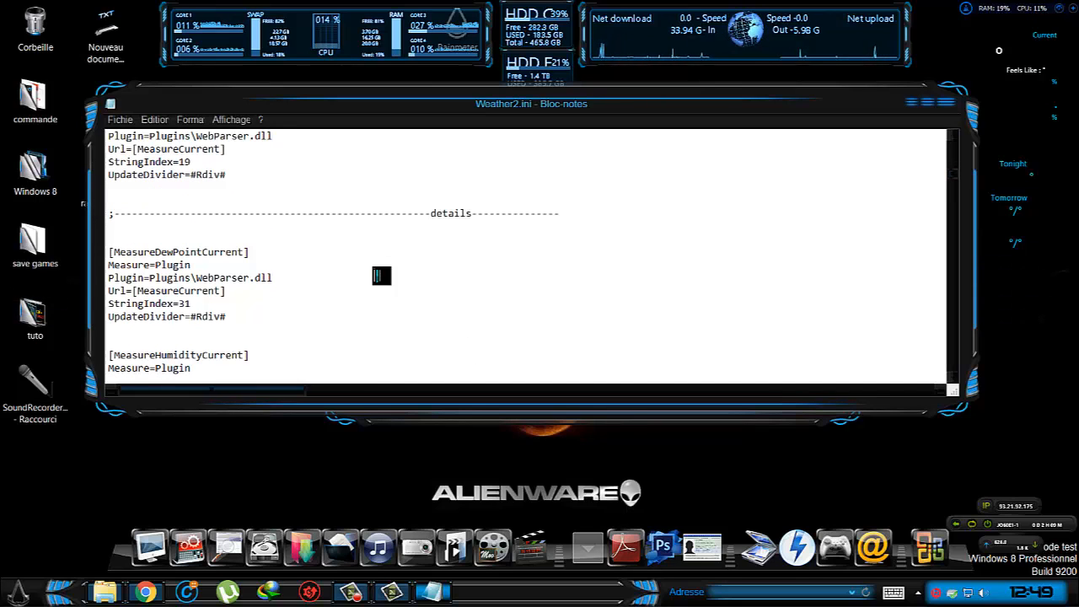
pyautogui.scroll(-2, 381, 276)
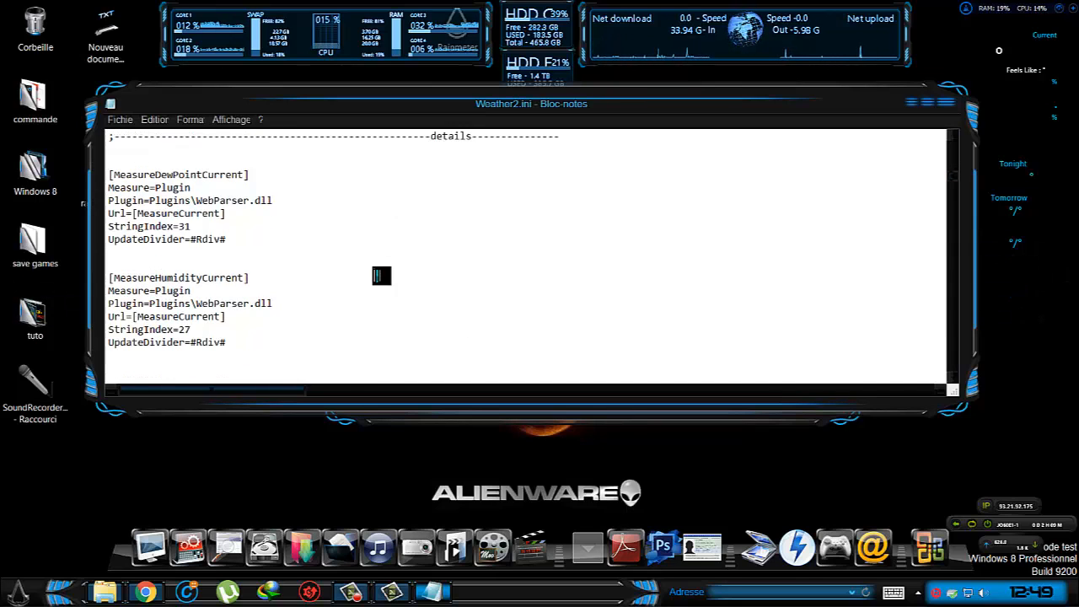
pyautogui.scroll(-8, 381, 276)
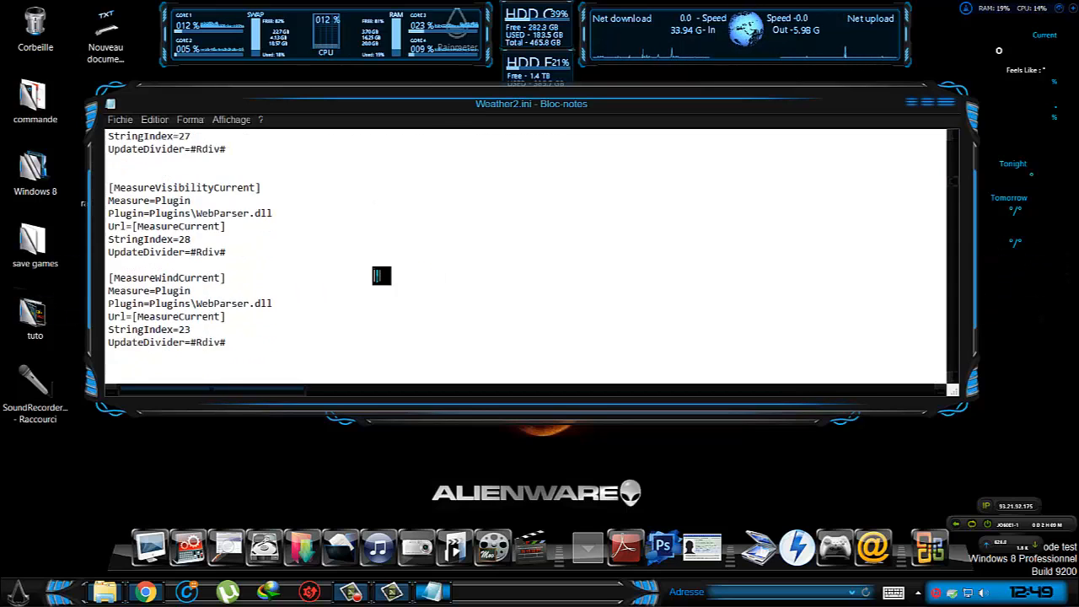
pyautogui.scroll(-7, 380, 276)
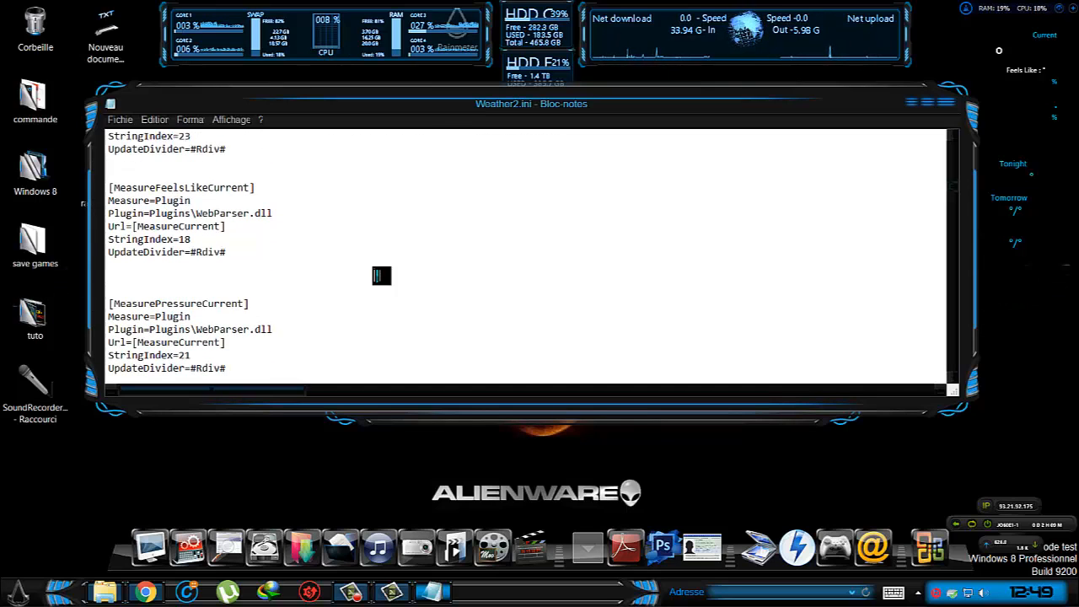
pyautogui.scroll(-10, 381, 276)
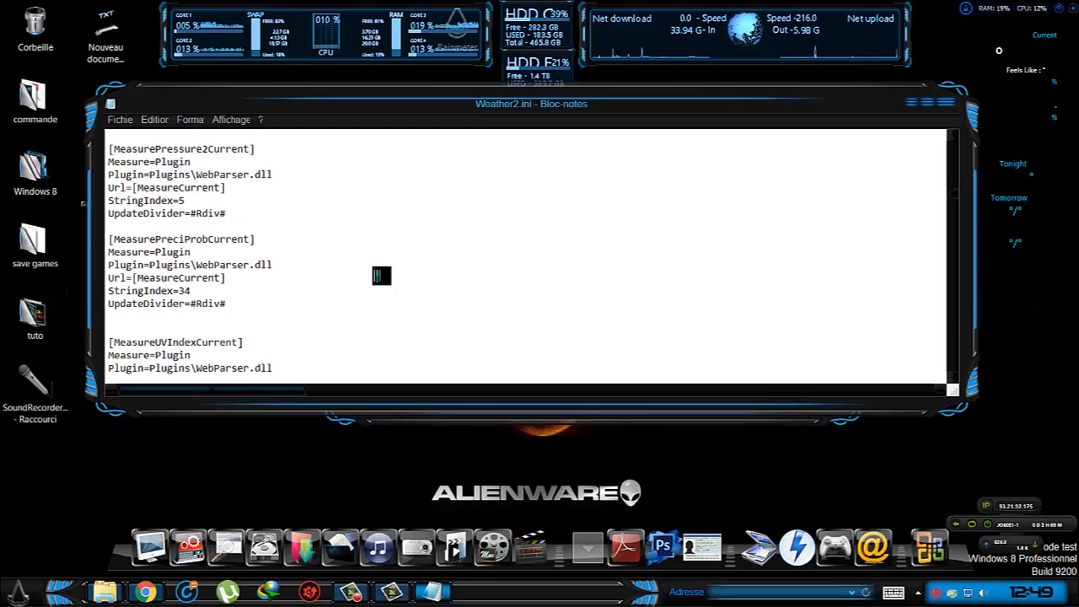
pyautogui.scroll(-6, 381, 275)
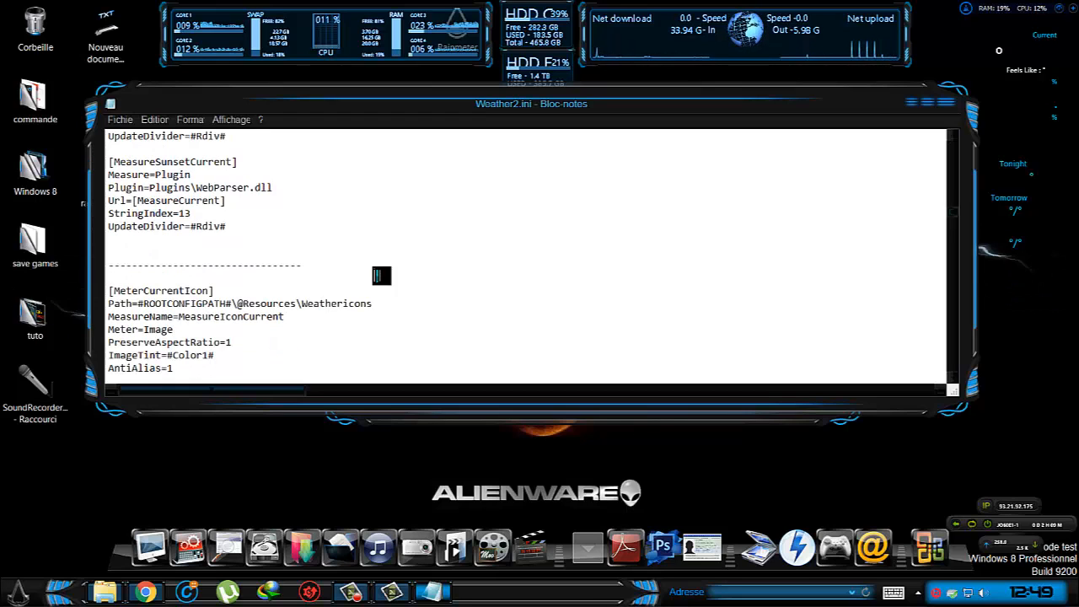
pyautogui.scroll(-2, 381, 275)
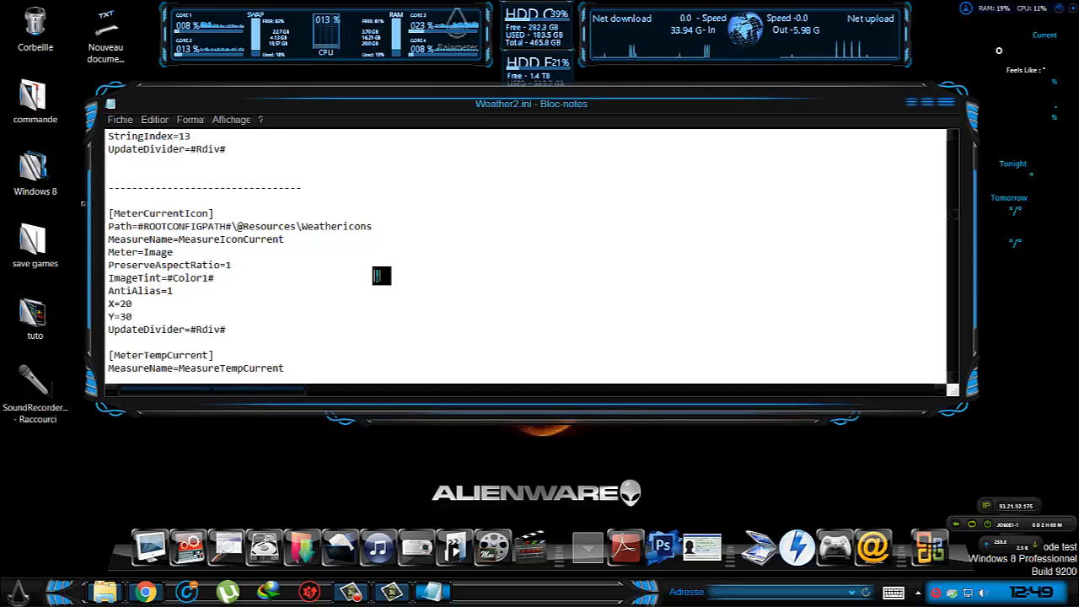
pyautogui.scroll(-1, 381, 276)
pyautogui.scroll(-3, 381, 275)
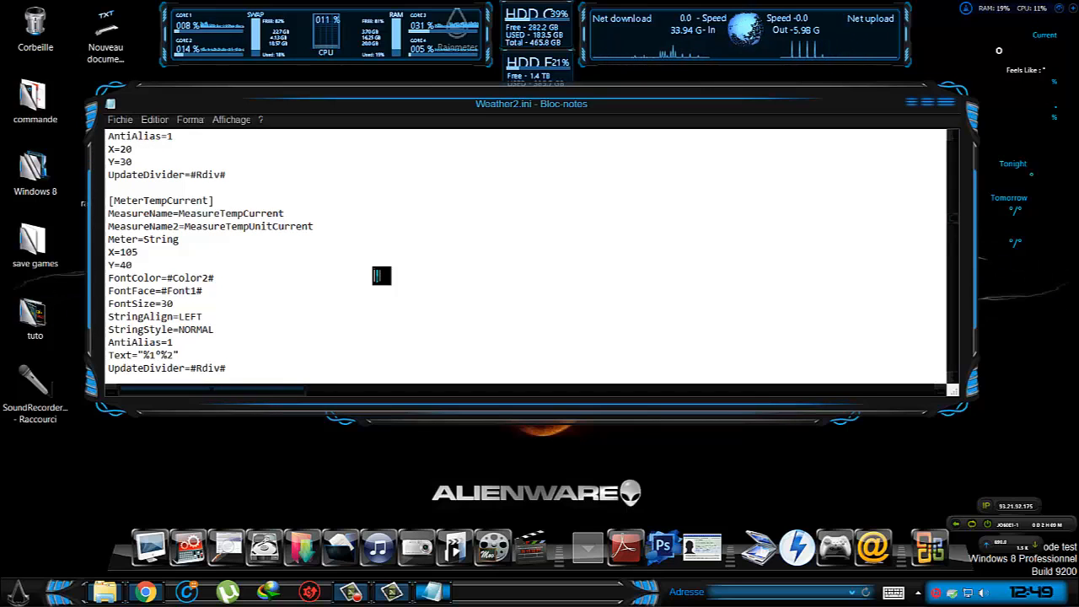
pyautogui.scroll(-3, 381, 276)
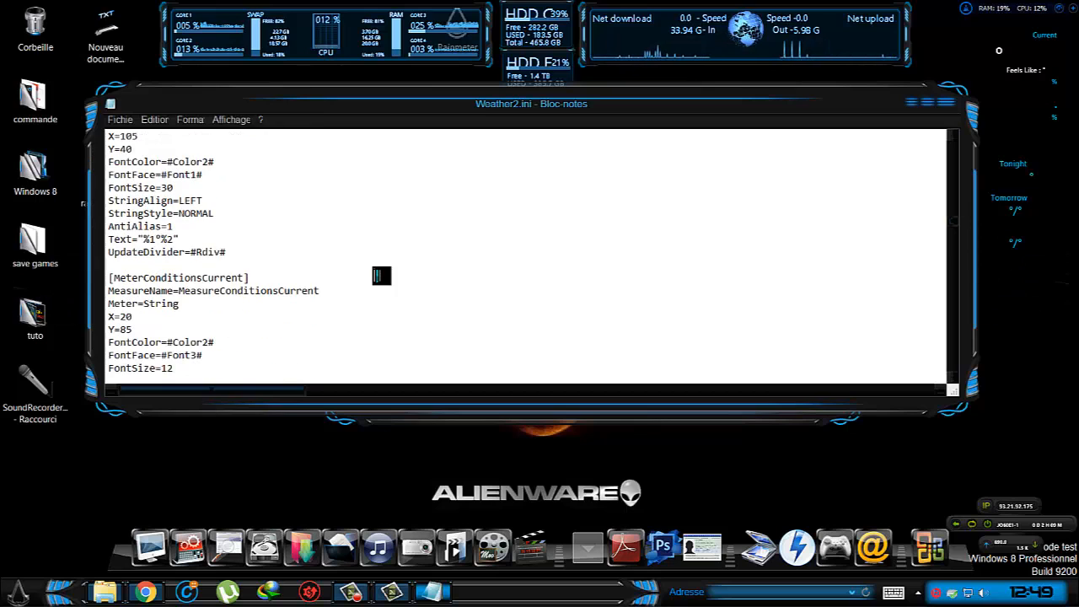
pyautogui.scroll(-4, 381, 276)
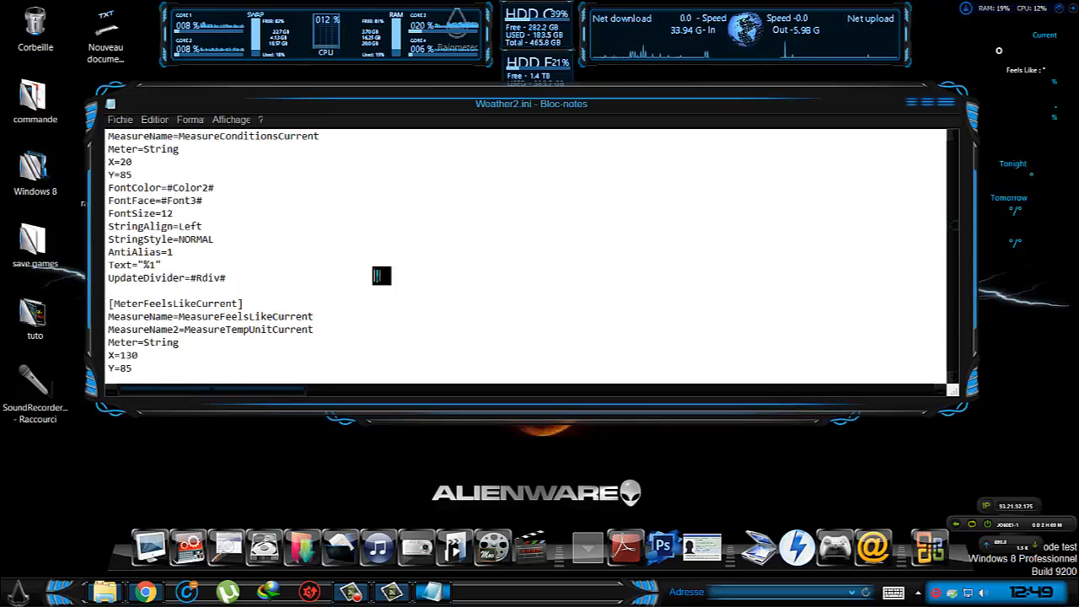
pyautogui.scroll(-5, 381, 276)
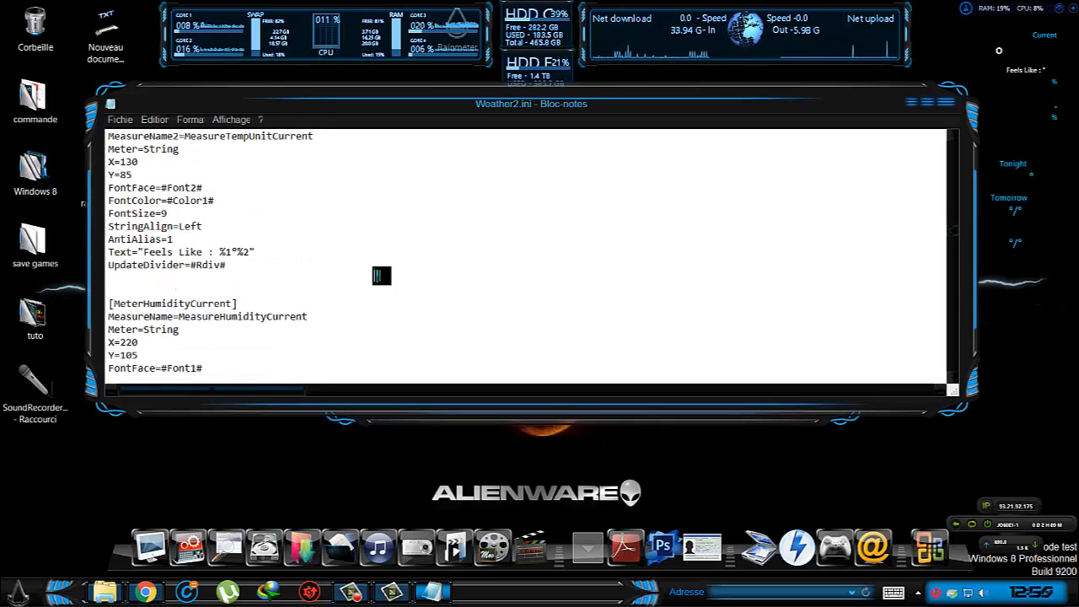
pyautogui.scroll(-13, 381, 275)
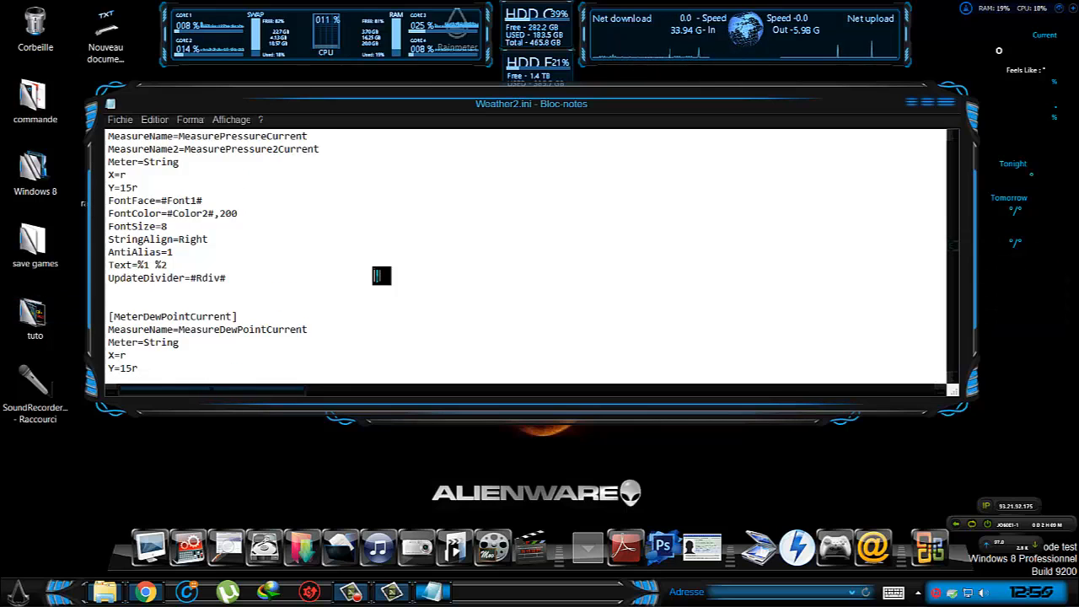
pyautogui.scroll(-13, 381, 275)
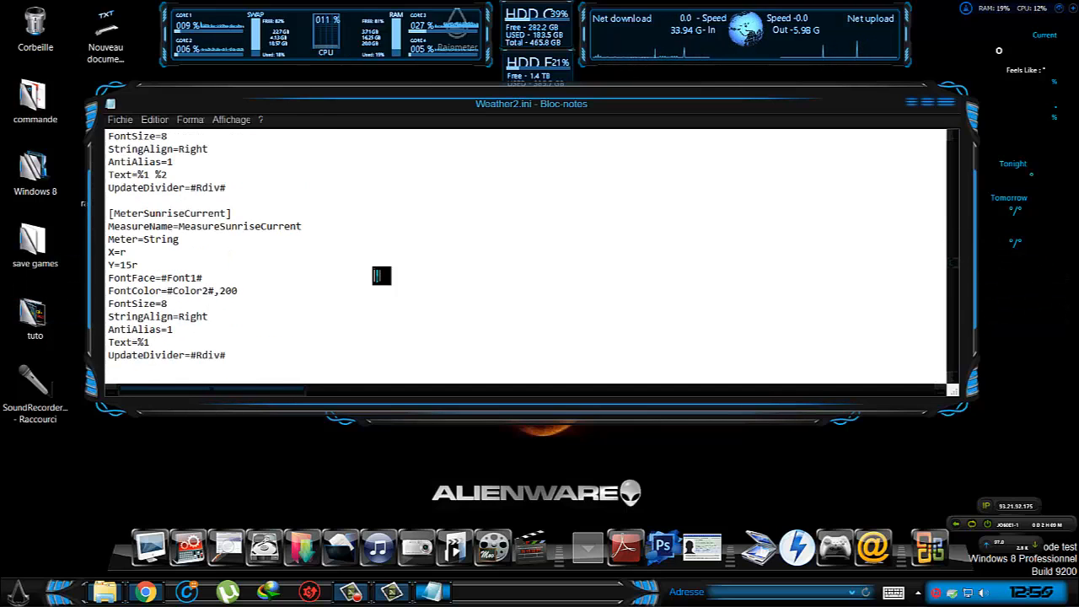
pyautogui.scroll(-12, 381, 275)
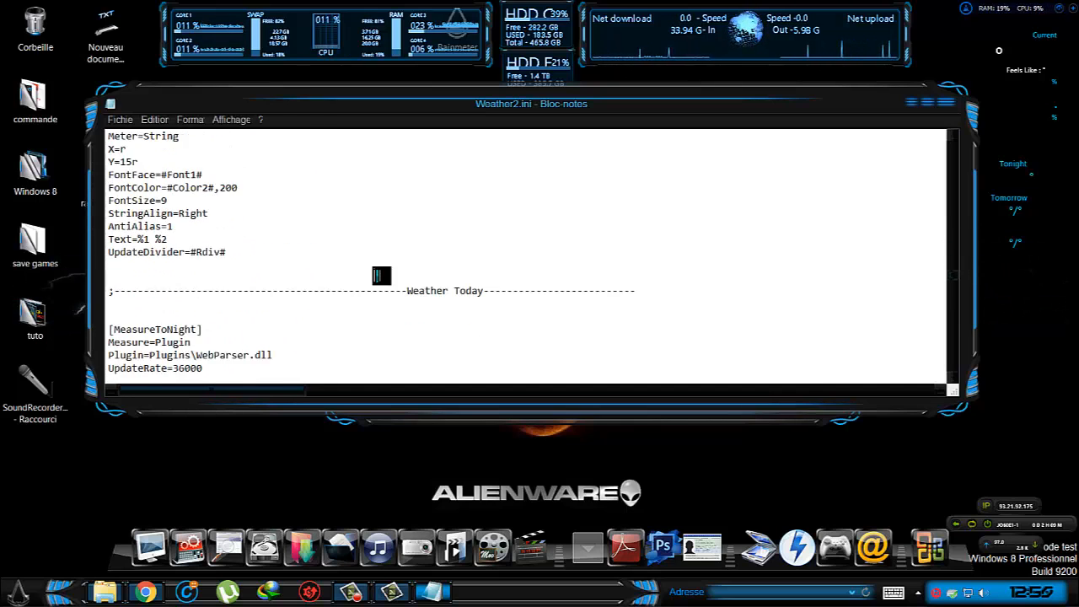
pyautogui.click(958, 108)
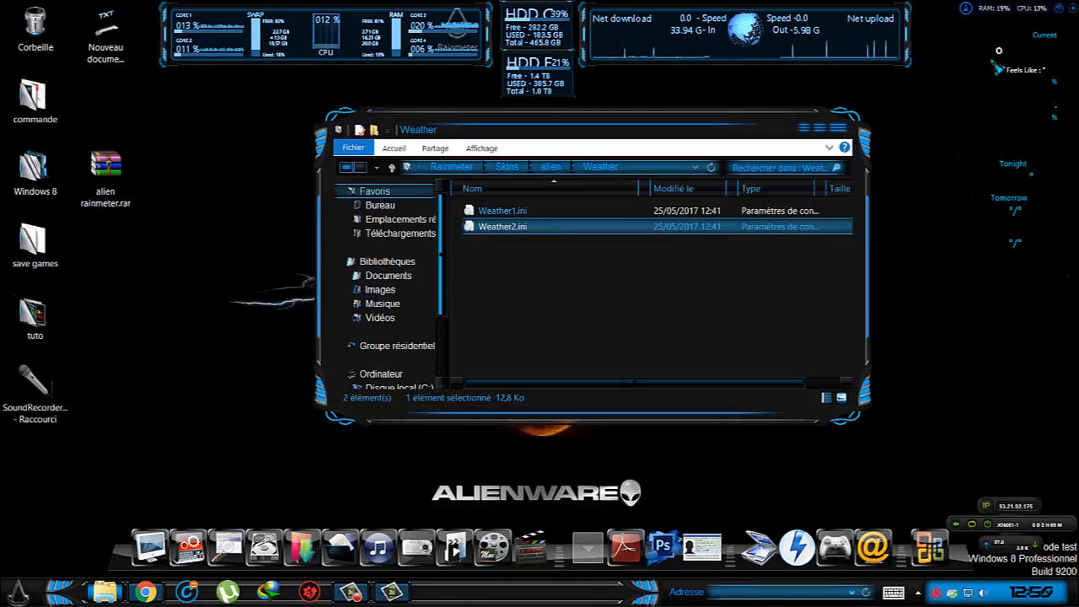
# Refresh the alien\Weather skin on the desktop.
pyautogui.rightClick(1004, 55)
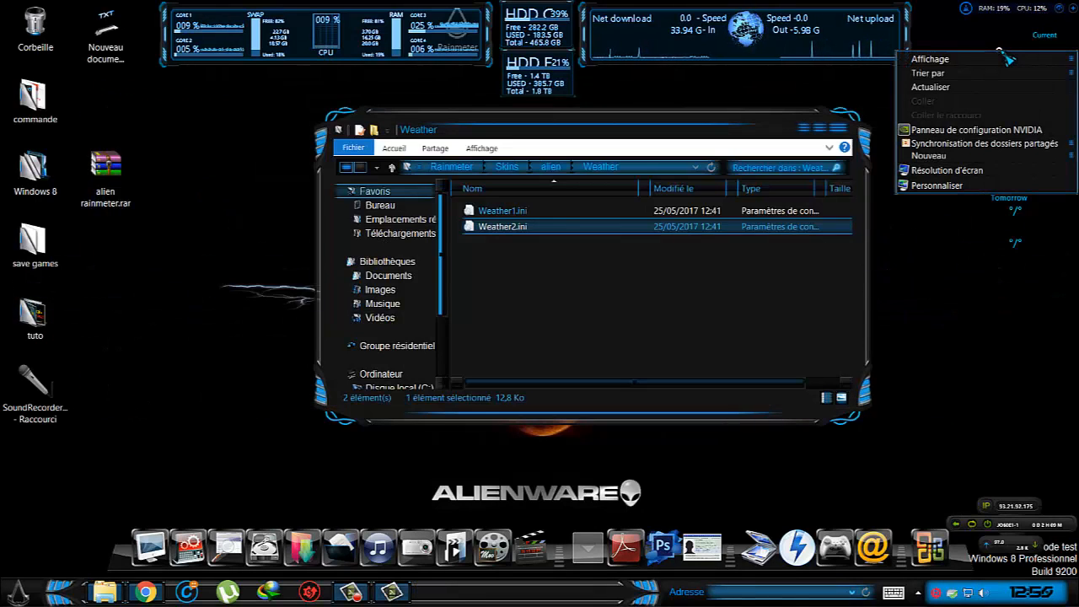
pyautogui.moveTo(1008, 57)
pyautogui.click(1002, 34)
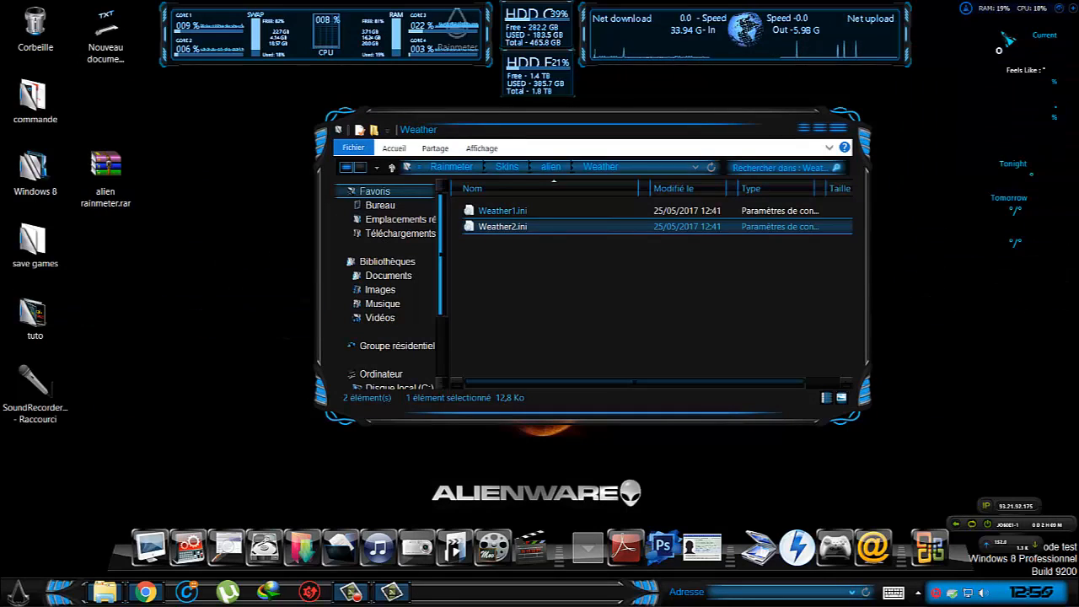
pyautogui.rightClick(999, 52)
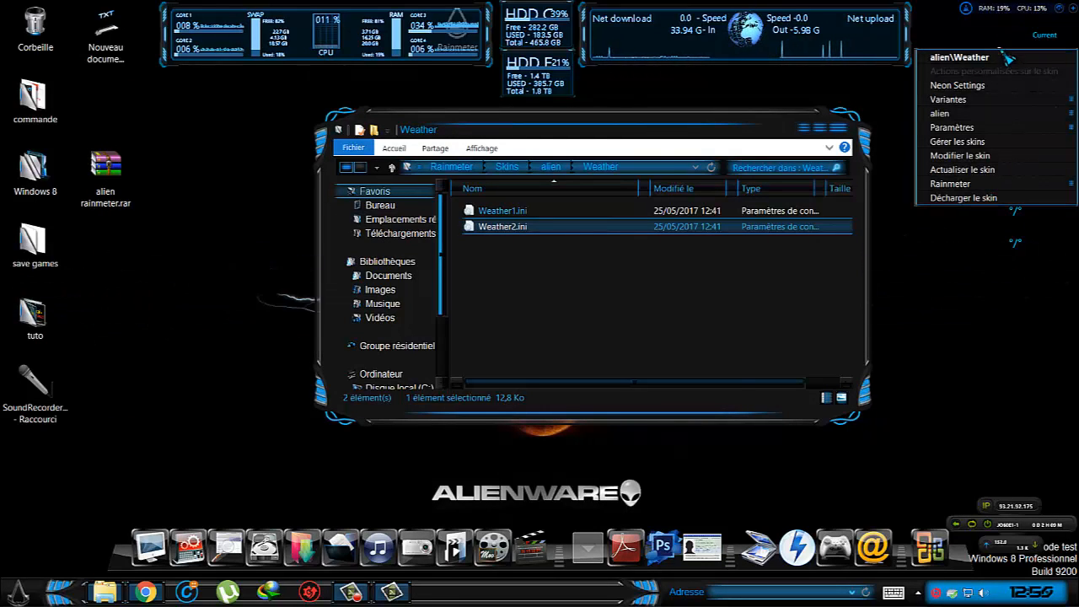
pyautogui.click(978, 170)
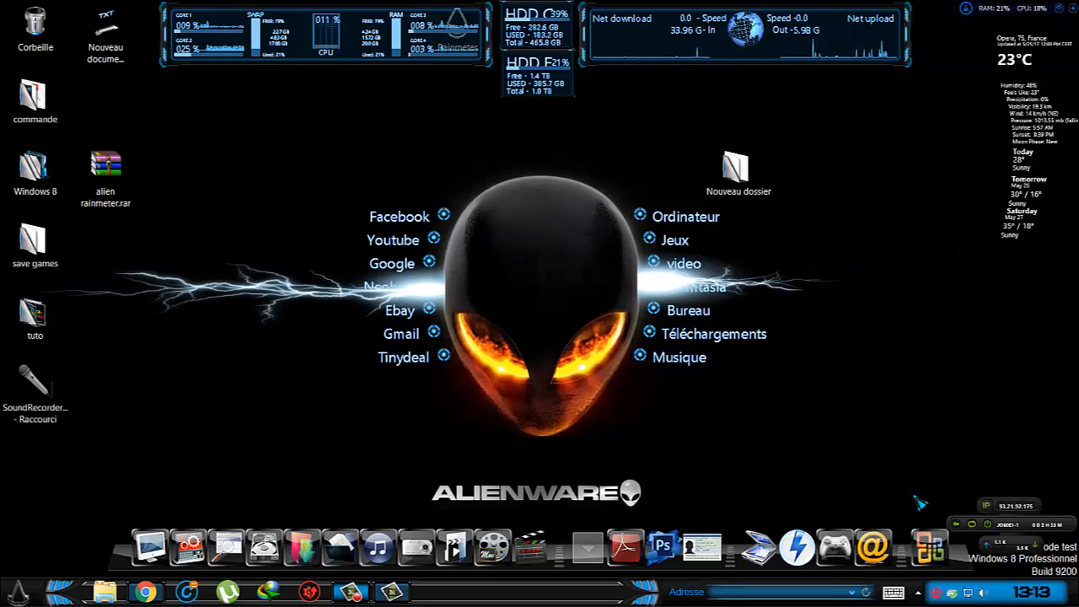
# Try to unload the alien\BLitz\links skin from Rainmeter's loaded skins.
pyautogui.click(918, 590)
pyautogui.rightClick(885, 523)
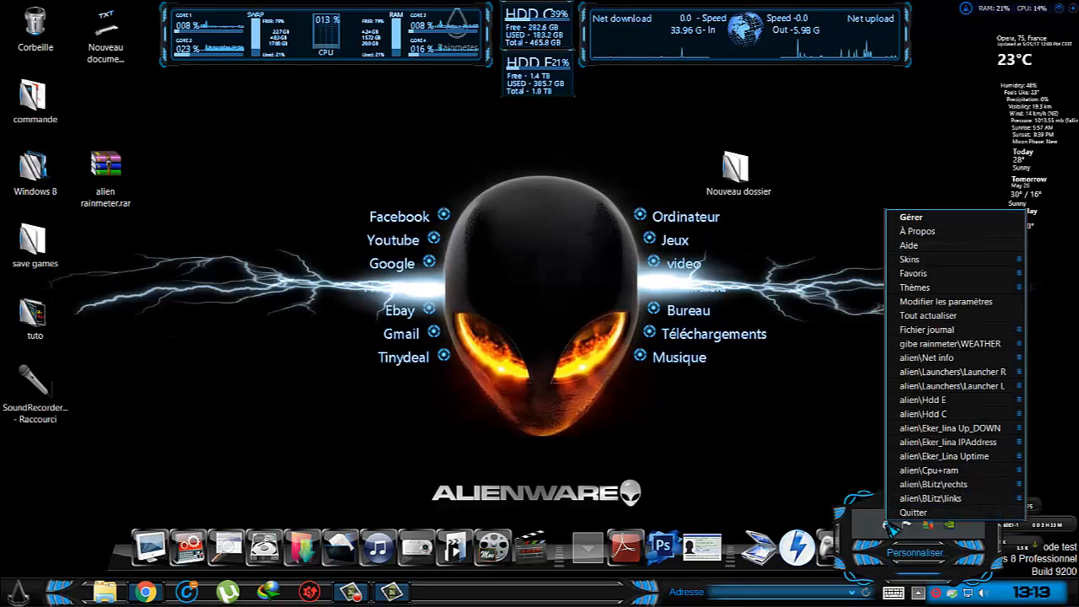
pyautogui.moveTo(948, 499)
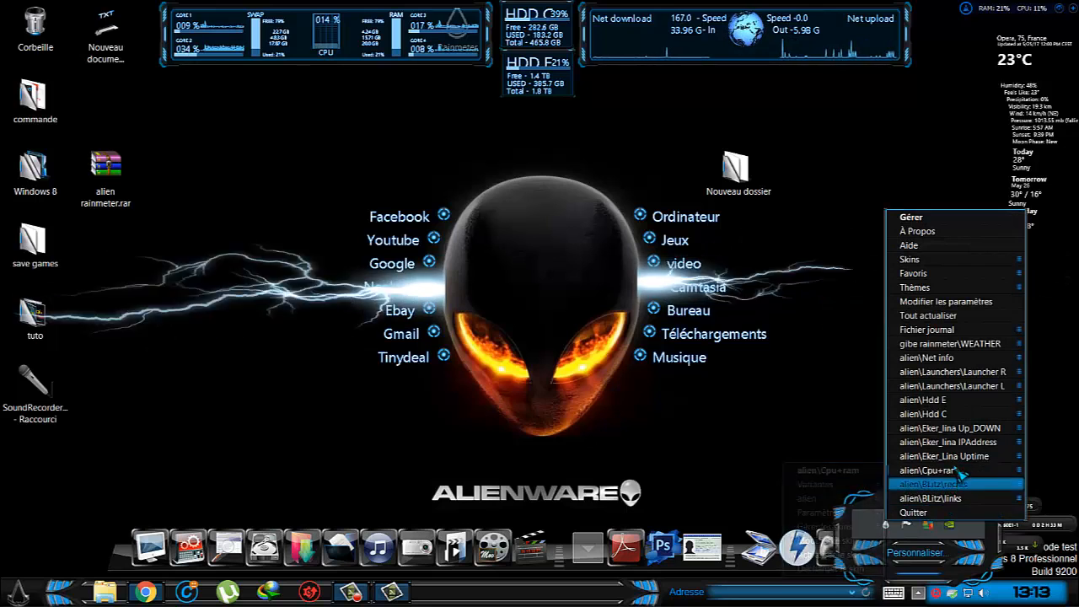
pyautogui.moveTo(962, 432)
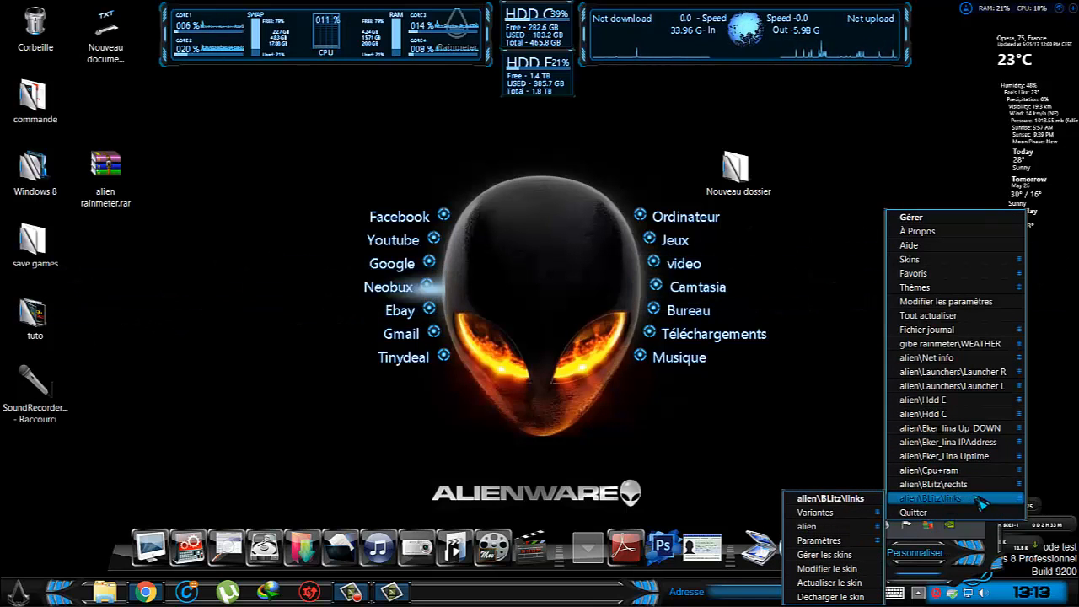
pyautogui.click(833, 594)
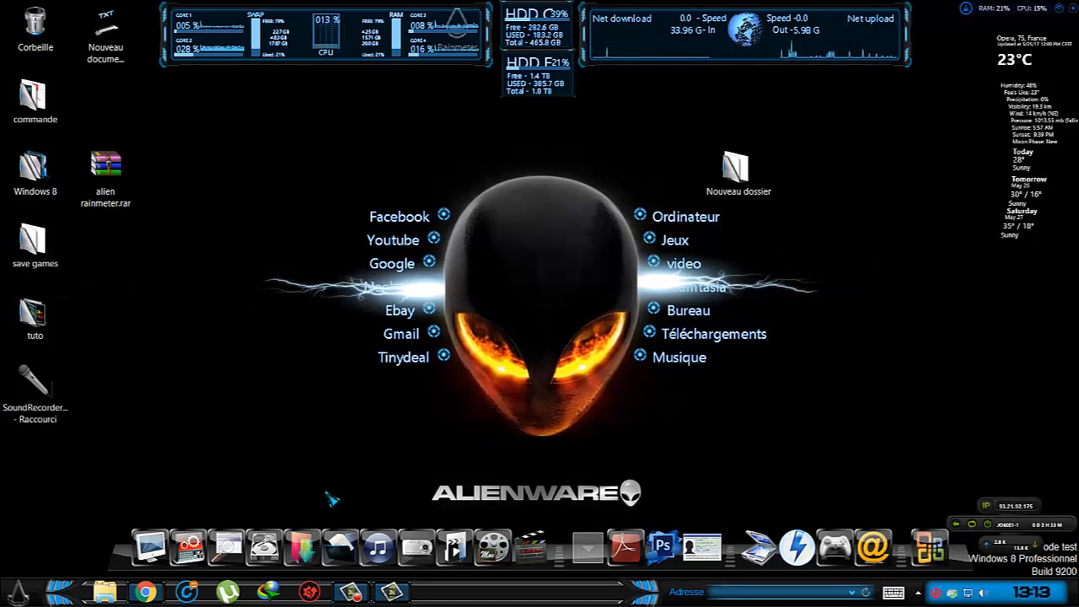
# Open the alien folder inside the Rainmeter Skins folder in Documents and select its Weather folder.
pyautogui.click(355, 550)
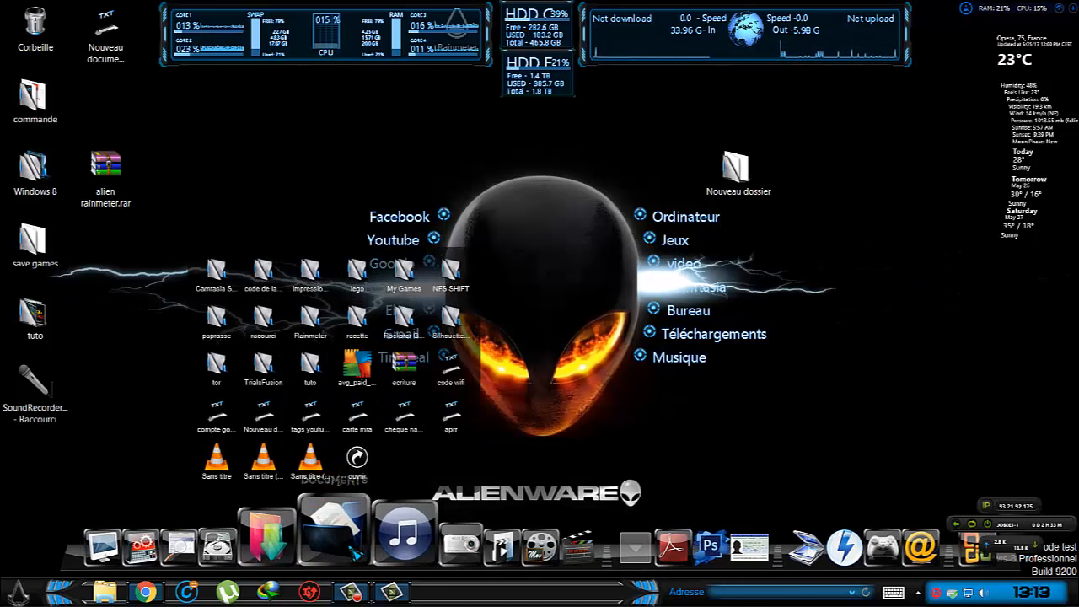
pyautogui.click(310, 319)
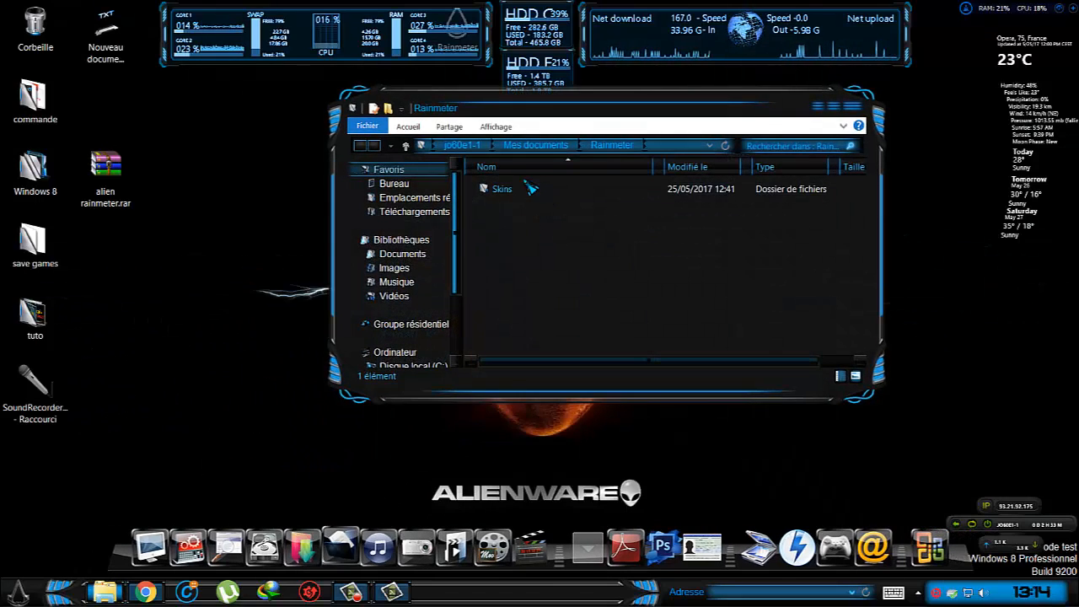
pyautogui.doubleClick(515, 189)
pyautogui.doubleClick(525, 206)
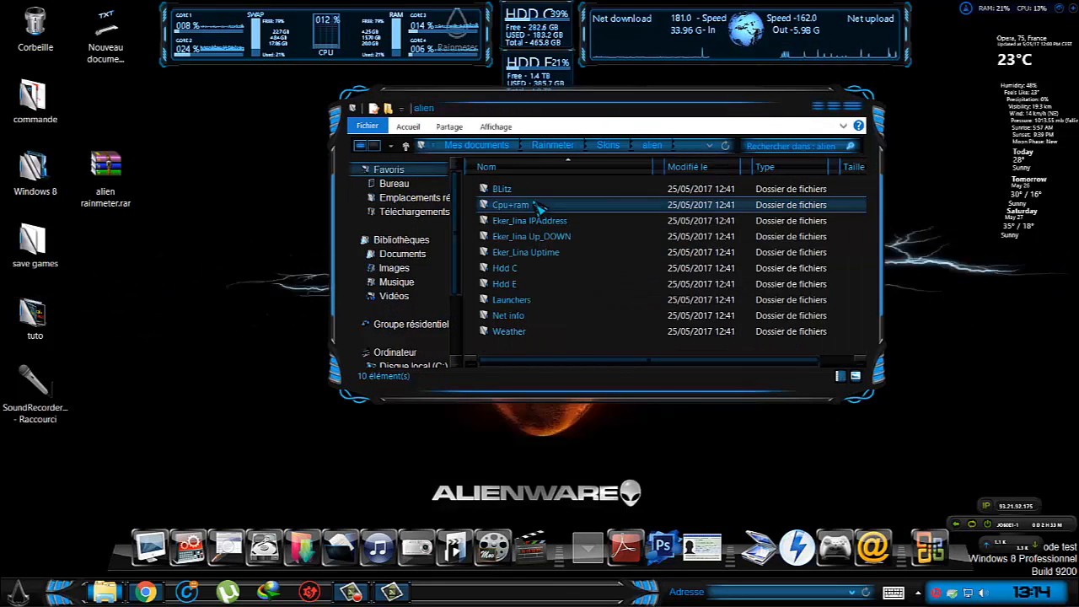
pyautogui.rightClick(516, 333)
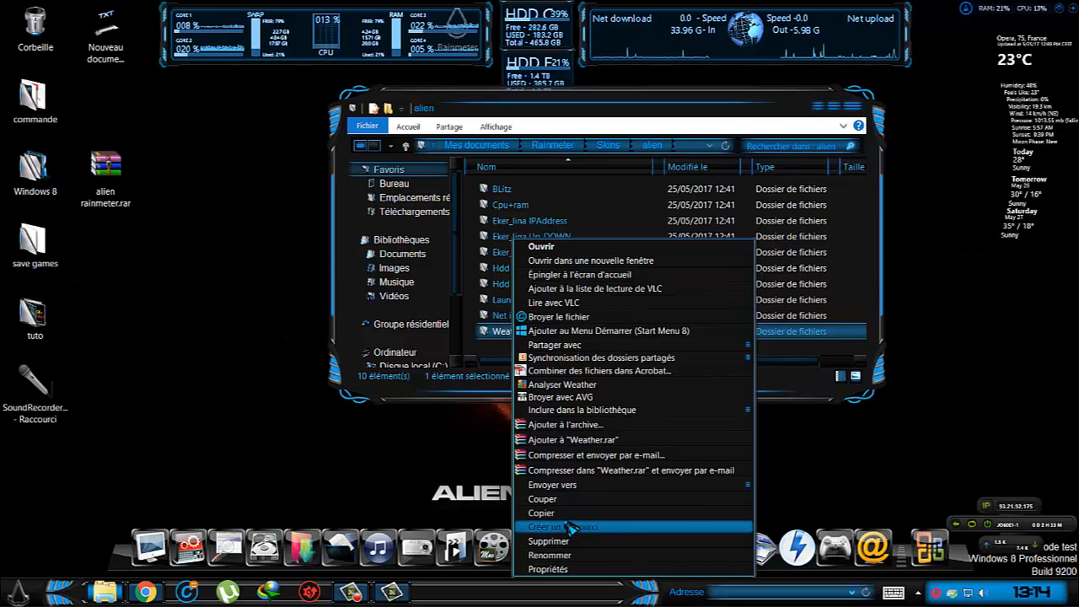
pyautogui.click(489, 347)
# Open the alien rainmeter.rar archive, point out its WEATHER folder, and close the archive.
pyautogui.doubleClick(105, 173)
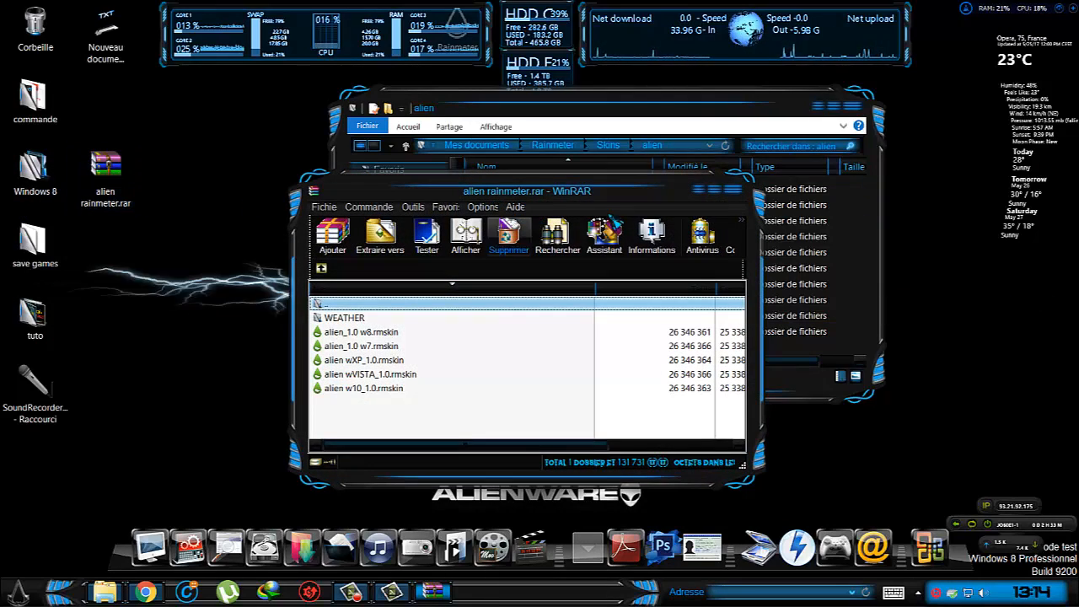
pyautogui.moveTo(611, 198); pyautogui.dragTo(319, 111)
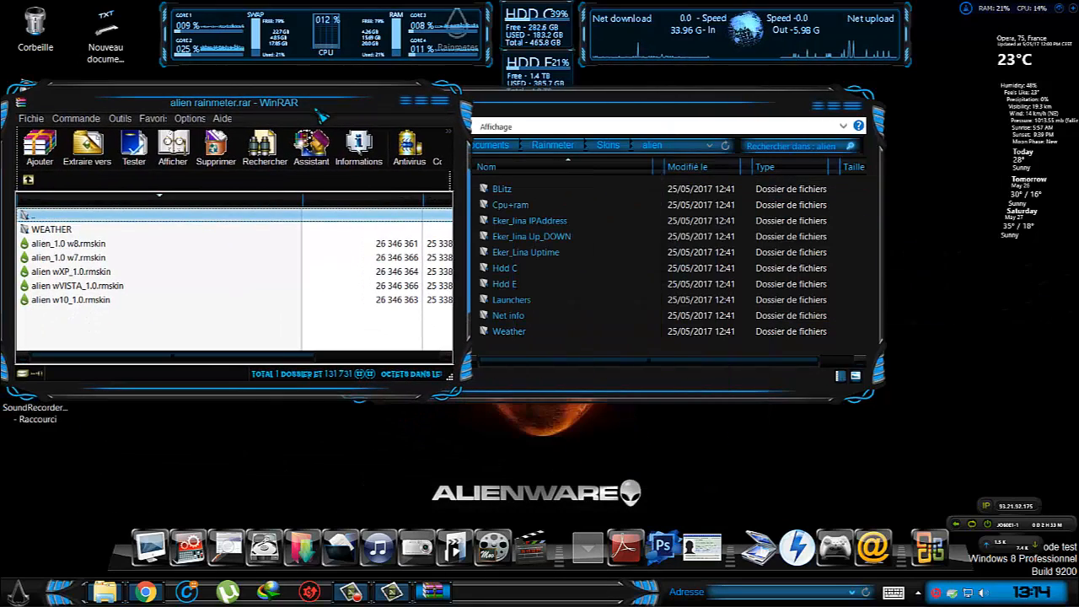
pyautogui.click(76, 230)
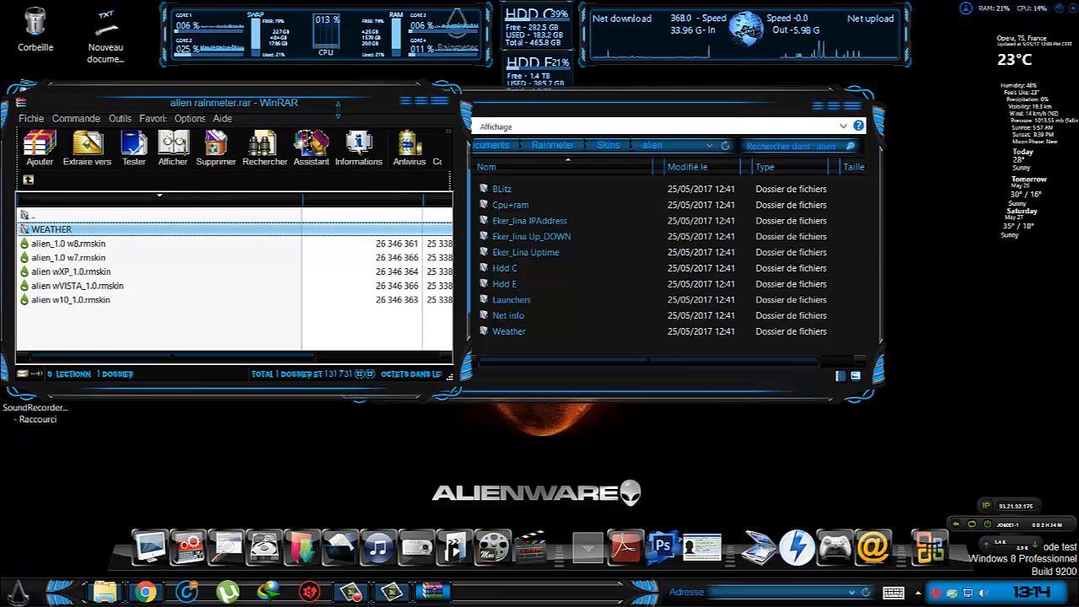
pyautogui.click(440, 101)
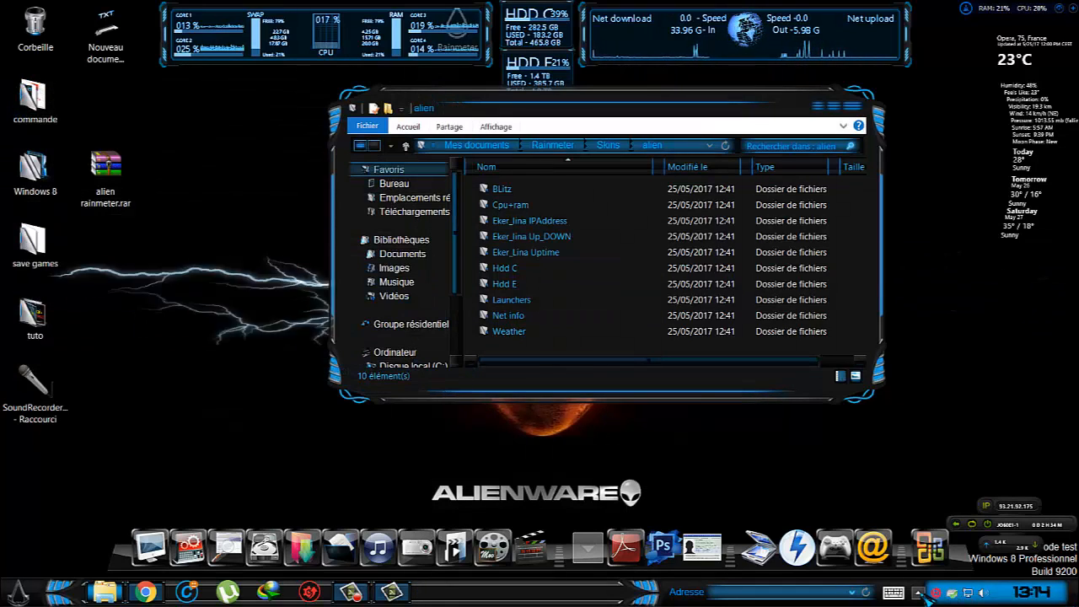
# Browse Rainmeter's installed skins and choose VClouds Weather - 3Days modified.ini under gibe rainmeter\WEATHER.
pyautogui.click(917, 592)
pyautogui.rightClick(888, 526)
pyautogui.moveTo(967, 284)
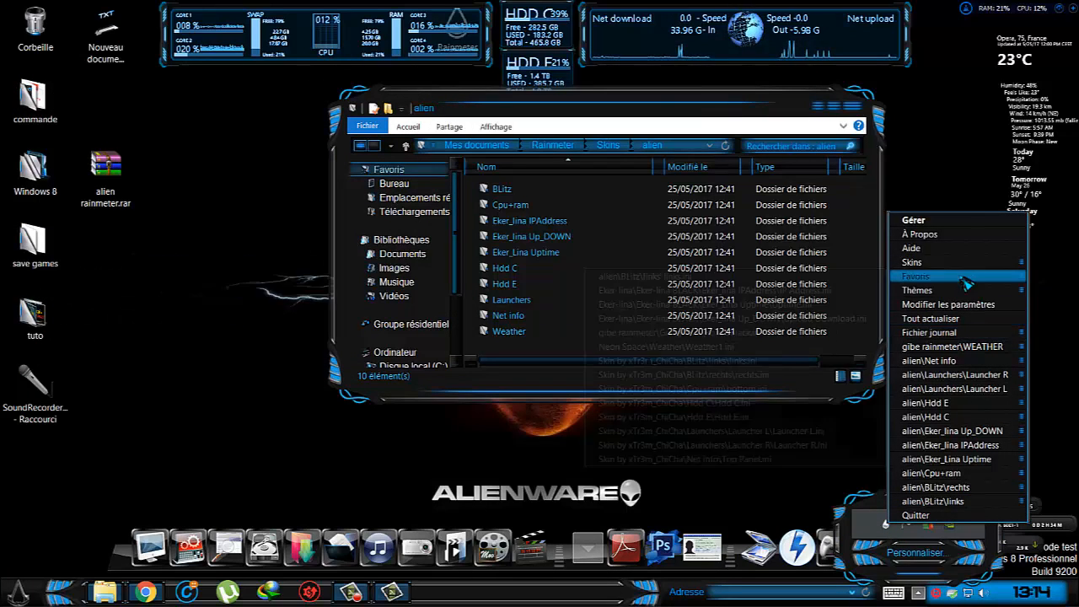
pyautogui.moveTo(956, 262)
pyautogui.moveTo(859, 290)
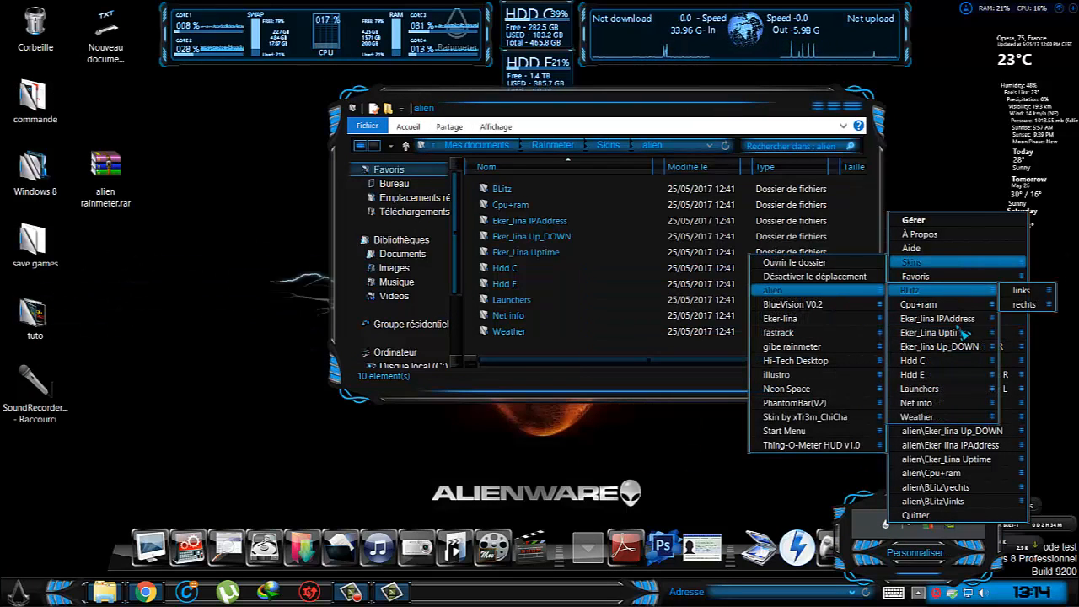
pyautogui.moveTo(953, 419)
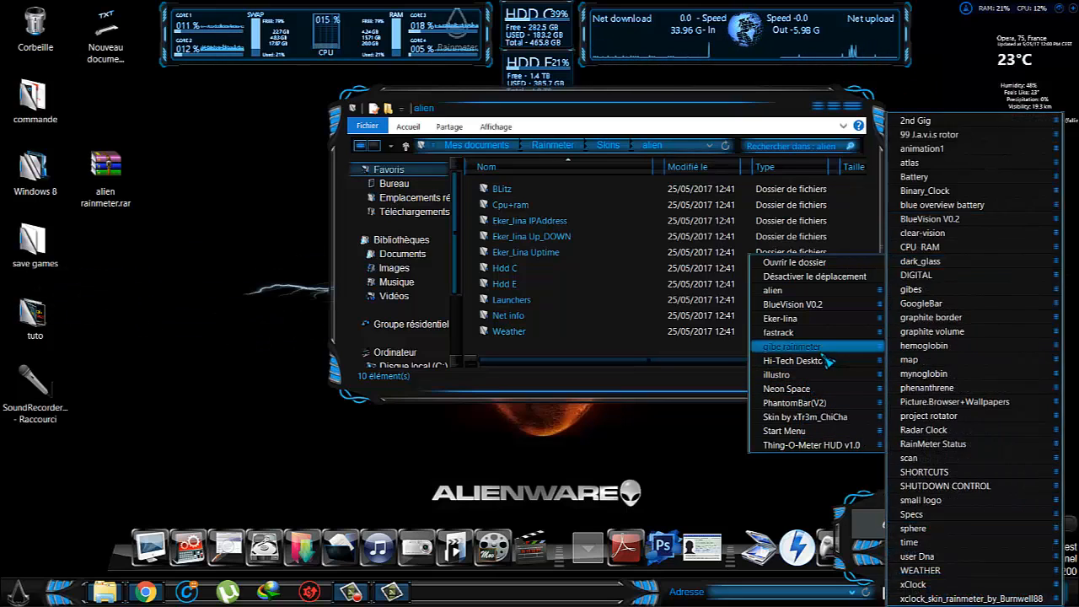
pyautogui.moveTo(824, 404)
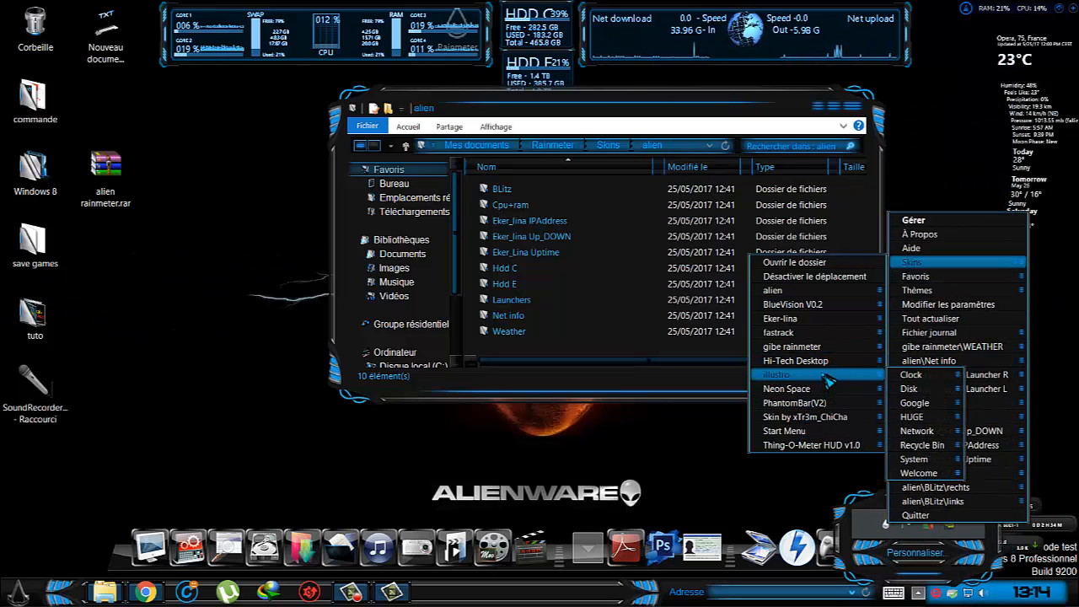
pyautogui.moveTo(830, 365)
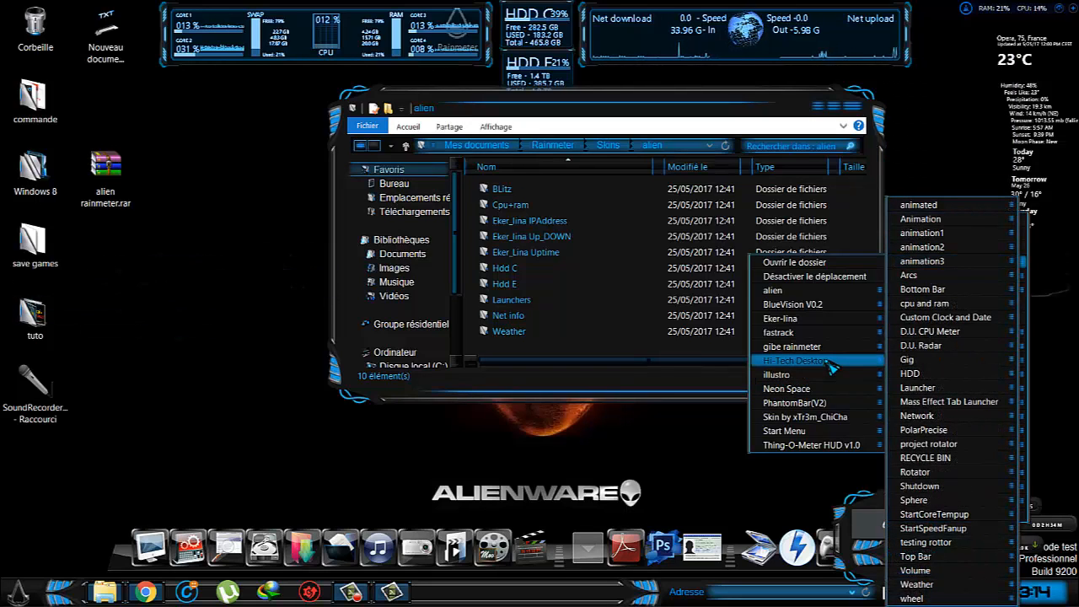
pyautogui.moveTo(809, 346)
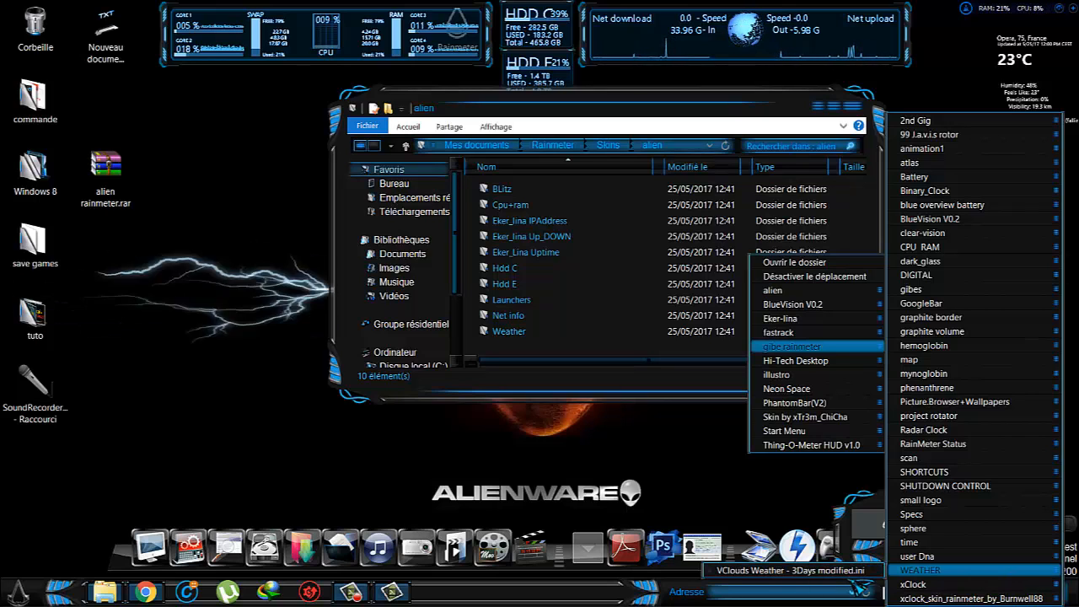
pyautogui.click(868, 572)
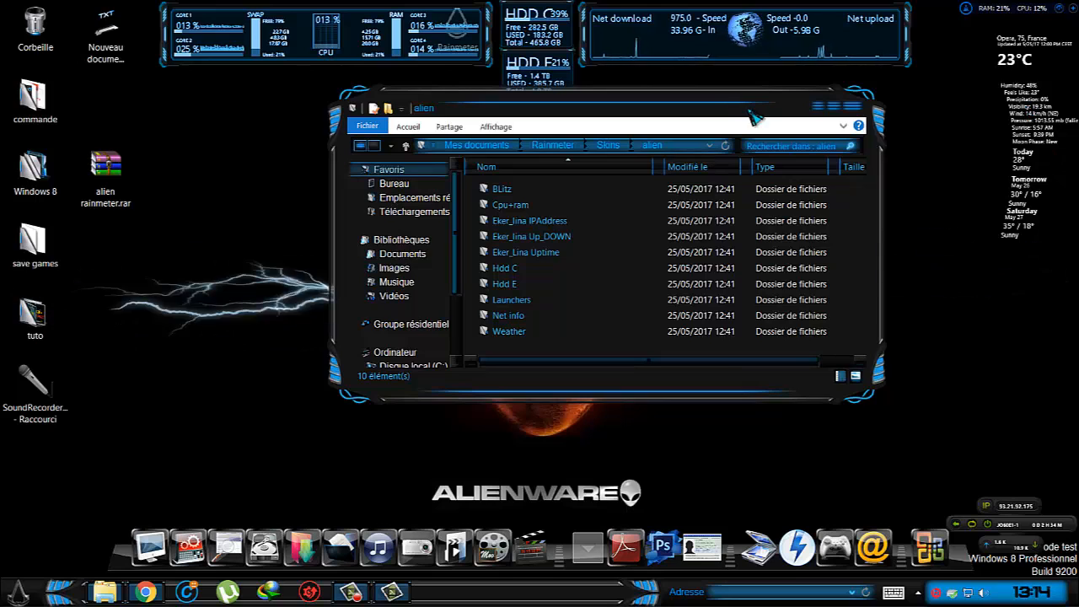
# Open the desktop weather skin's configuration file for editing and find its location and unit settings.
pyautogui.moveTo(746, 111); pyautogui.dragTo(587, 111)
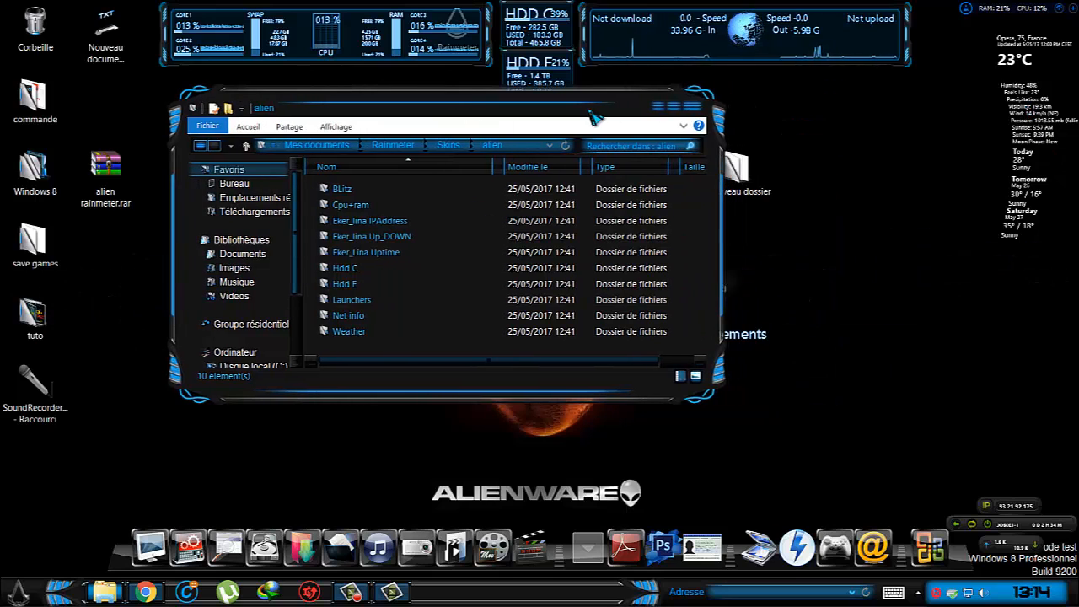
pyautogui.rightClick(1028, 110)
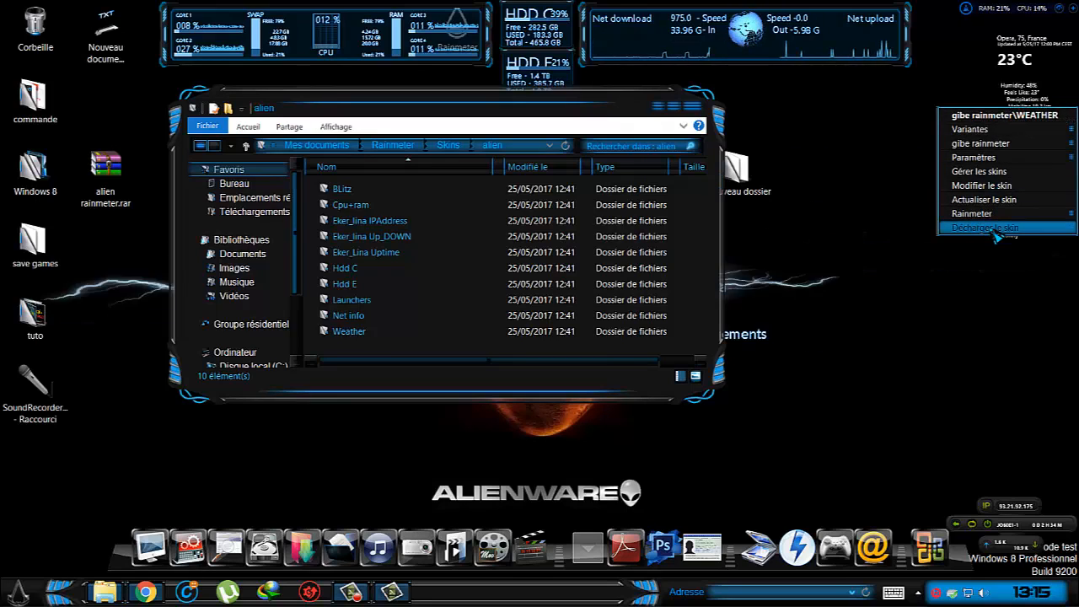
pyautogui.click(997, 187)
pyautogui.scroll(-8, 300, 272)
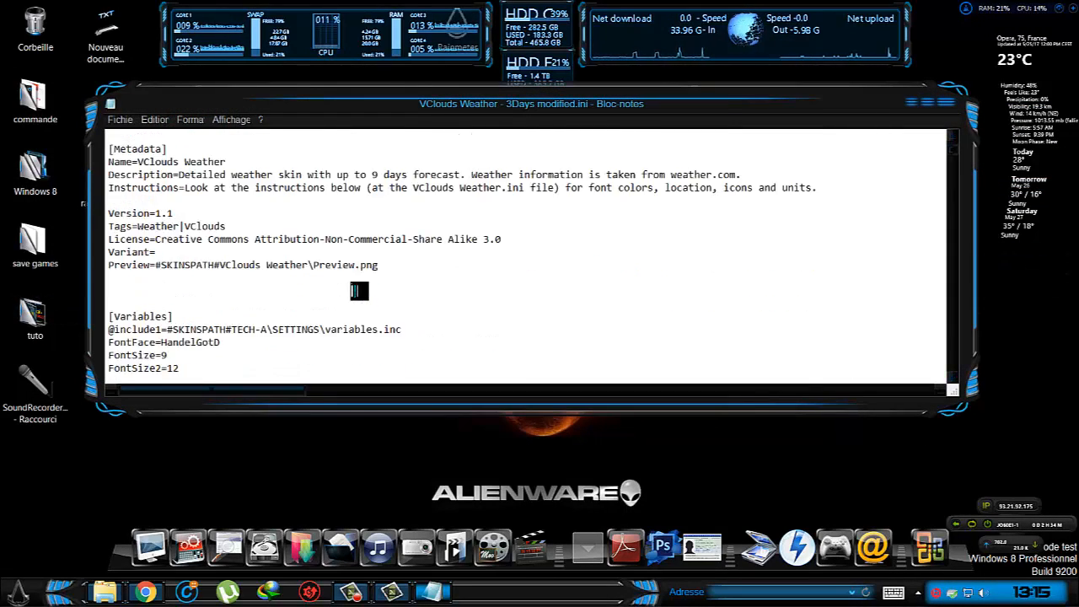
pyautogui.scroll(-3, 370, 291)
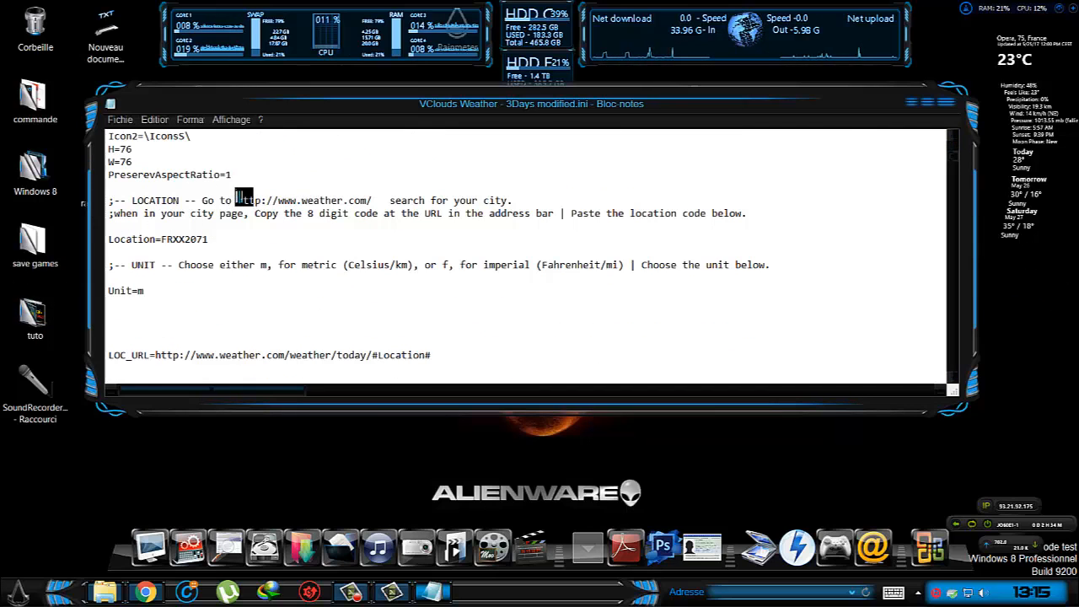
pyautogui.moveTo(302, 200); pyautogui.dragTo(374, 200)
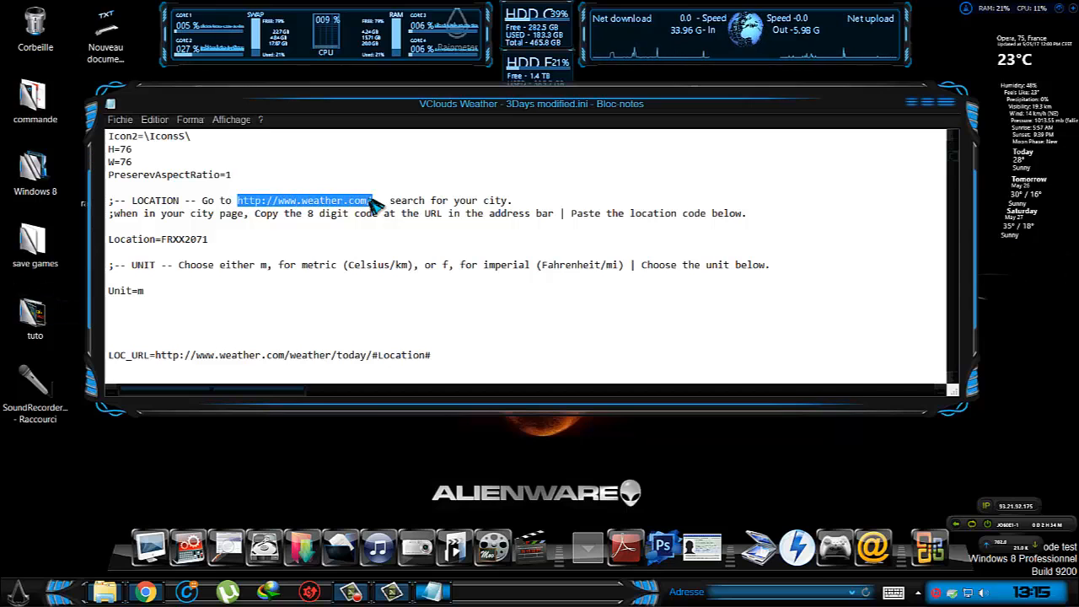
pyautogui.rightClick(371, 200)
pyautogui.click(389, 235)
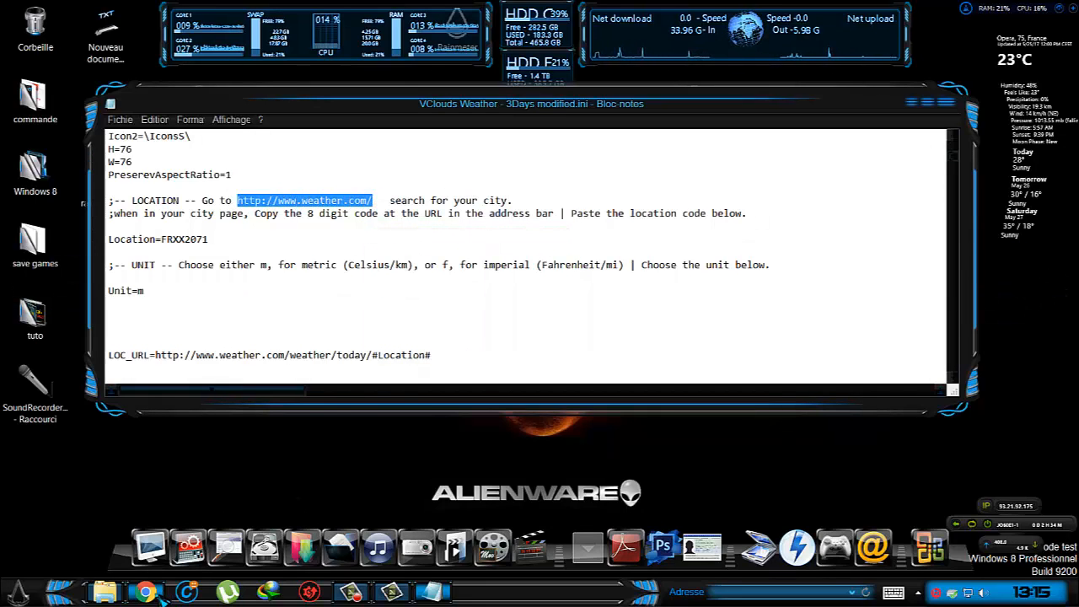
pyautogui.click(161, 593)
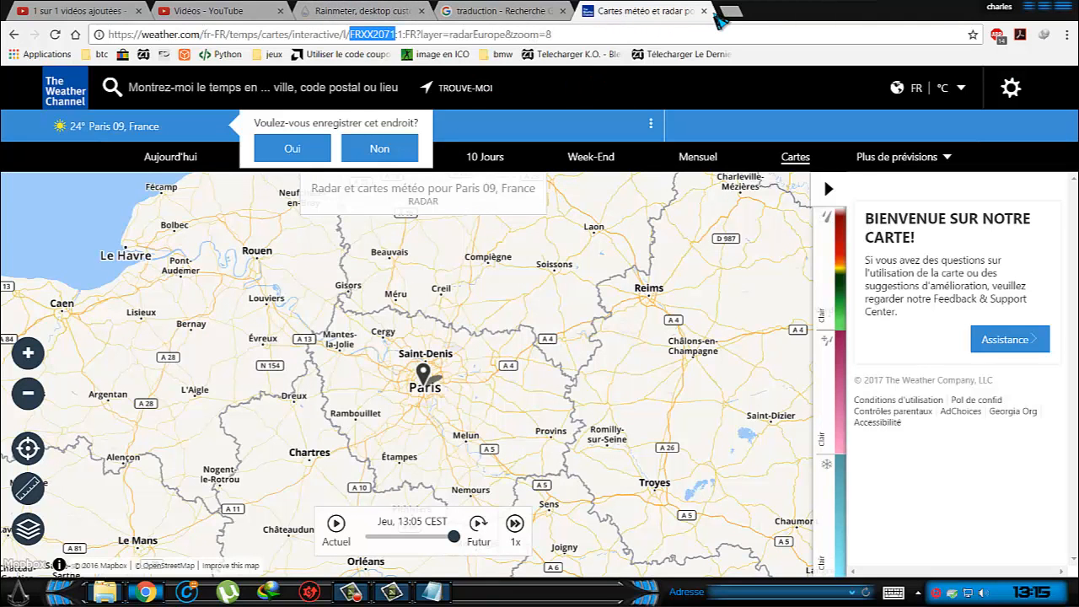
pyautogui.click(703, 11)
pyautogui.click(590, 11)
pyautogui.rightClick(445, 34)
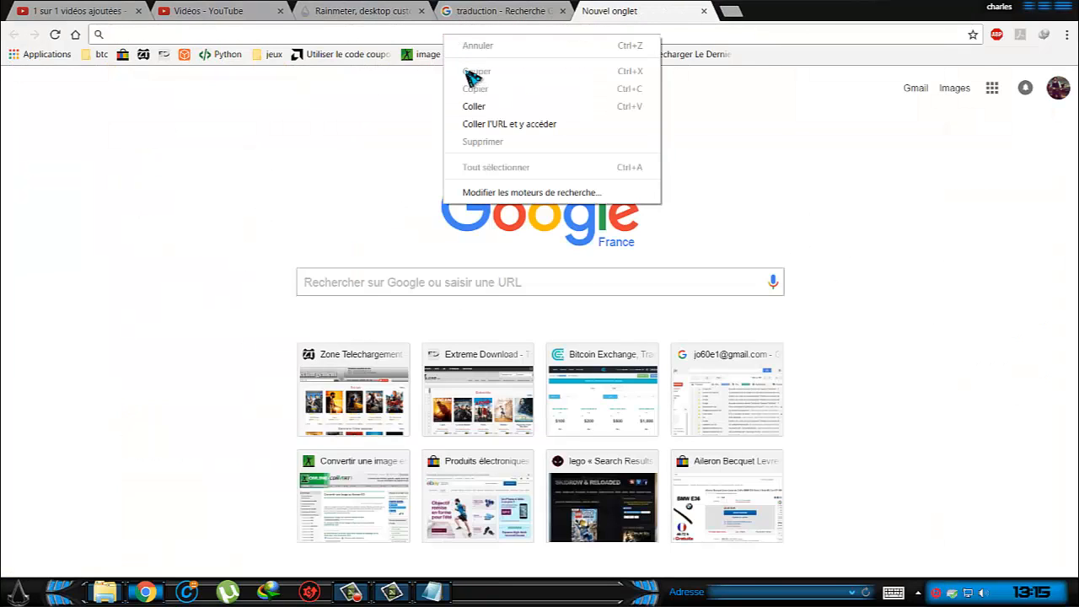
pyautogui.click(474, 106)
pyautogui.press('Return')
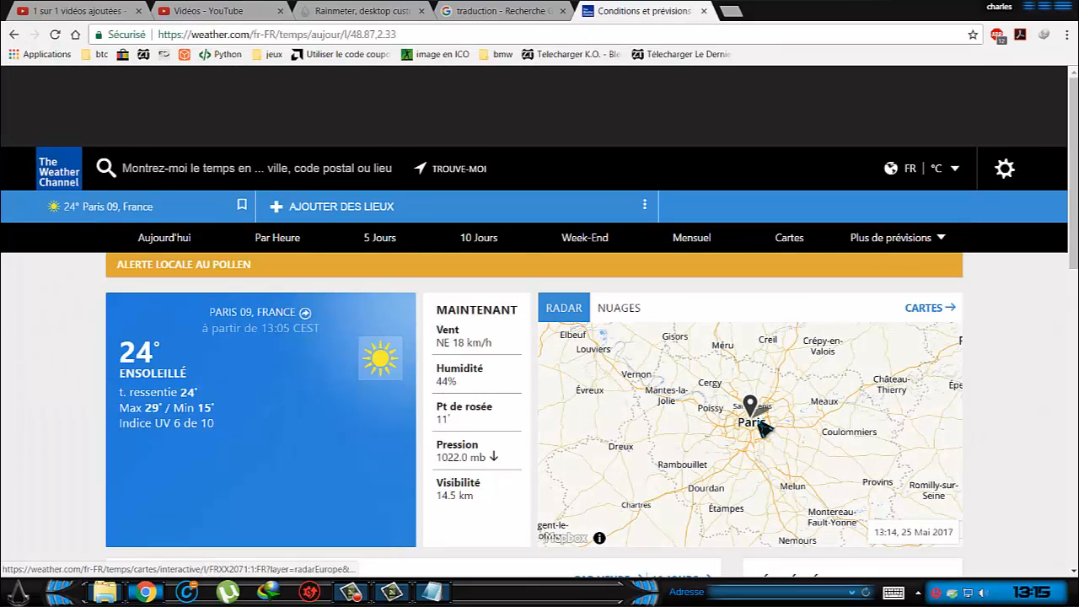
# Search weather.com for paris, allow the site to know the location, and open the Paris, Paris, France result.
pyautogui.click(279, 169)
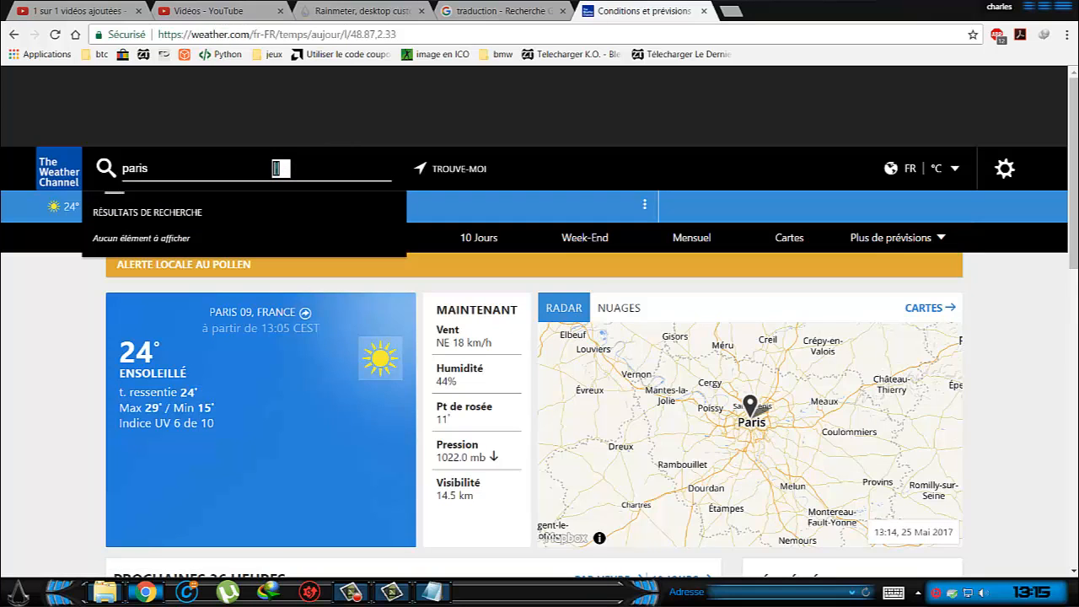
pyautogui.press('Return')
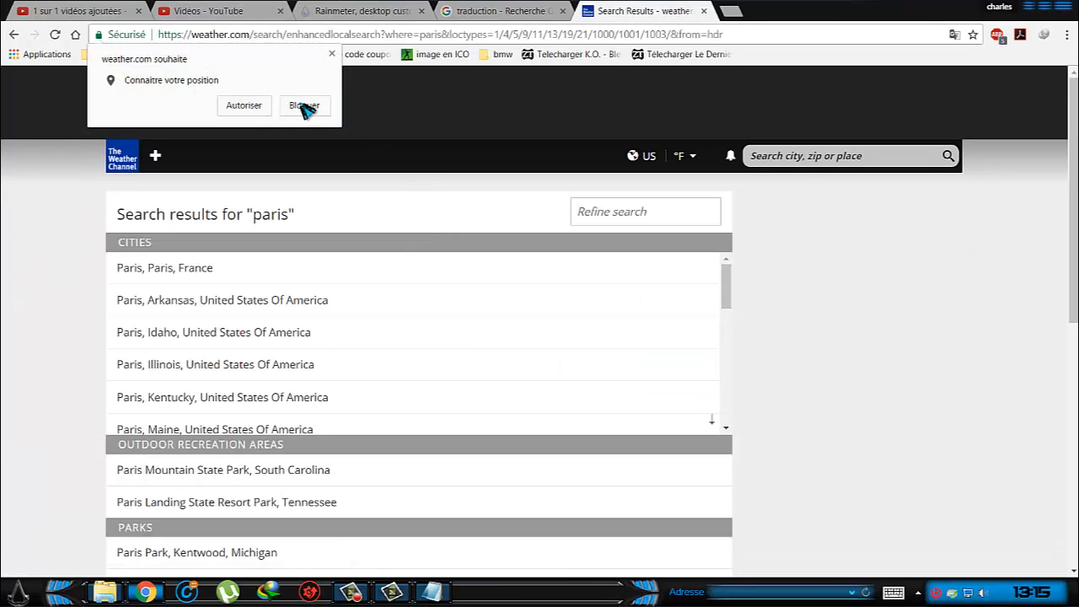
pyautogui.click(248, 110)
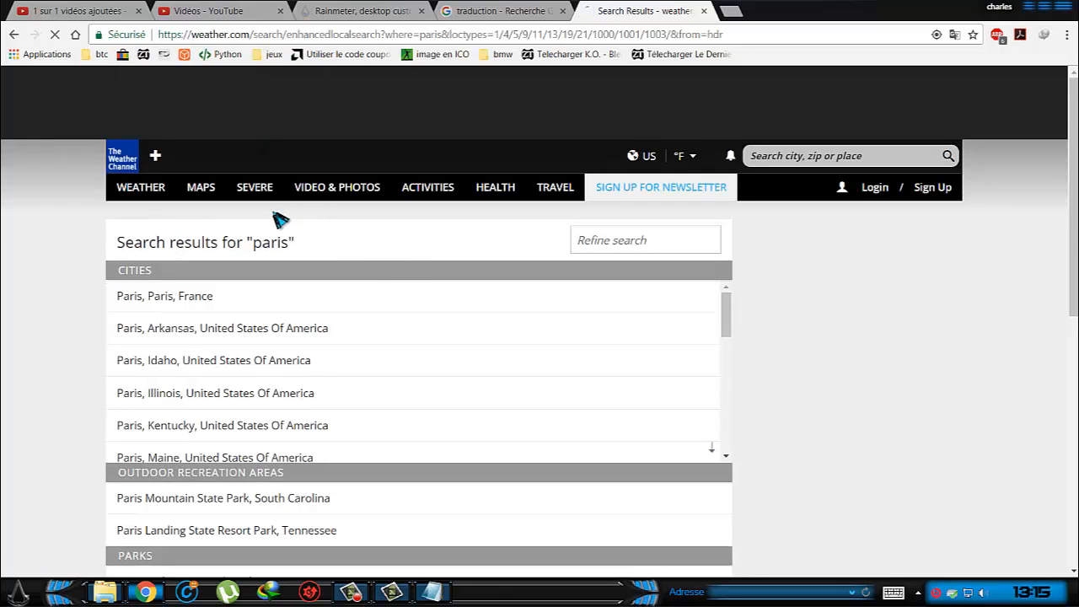
pyautogui.scroll(-5, 373, 248)
pyautogui.scroll(2, 374, 250)
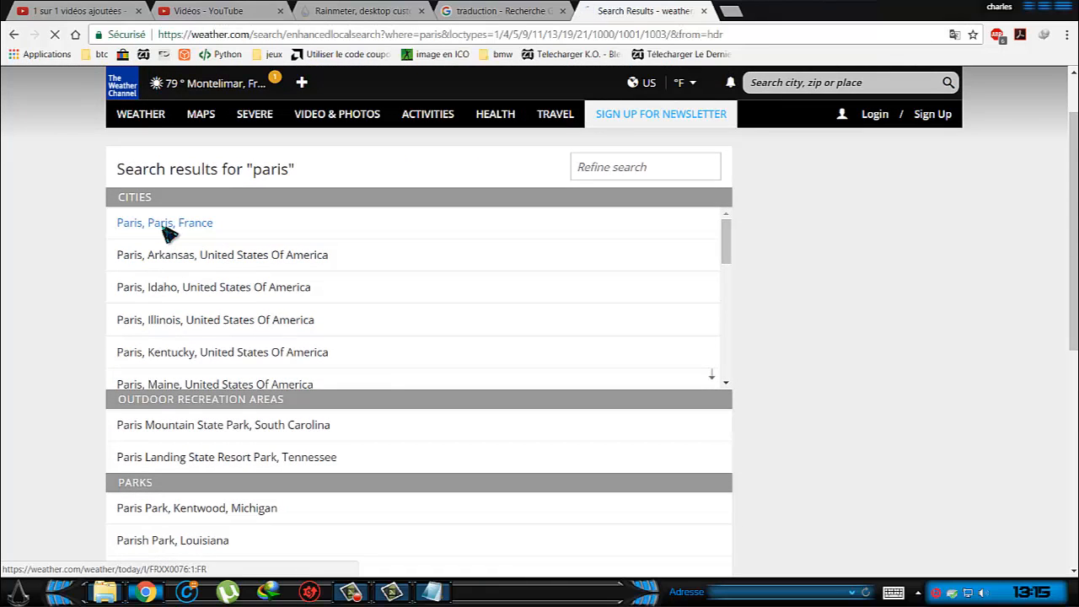
pyautogui.click(168, 234)
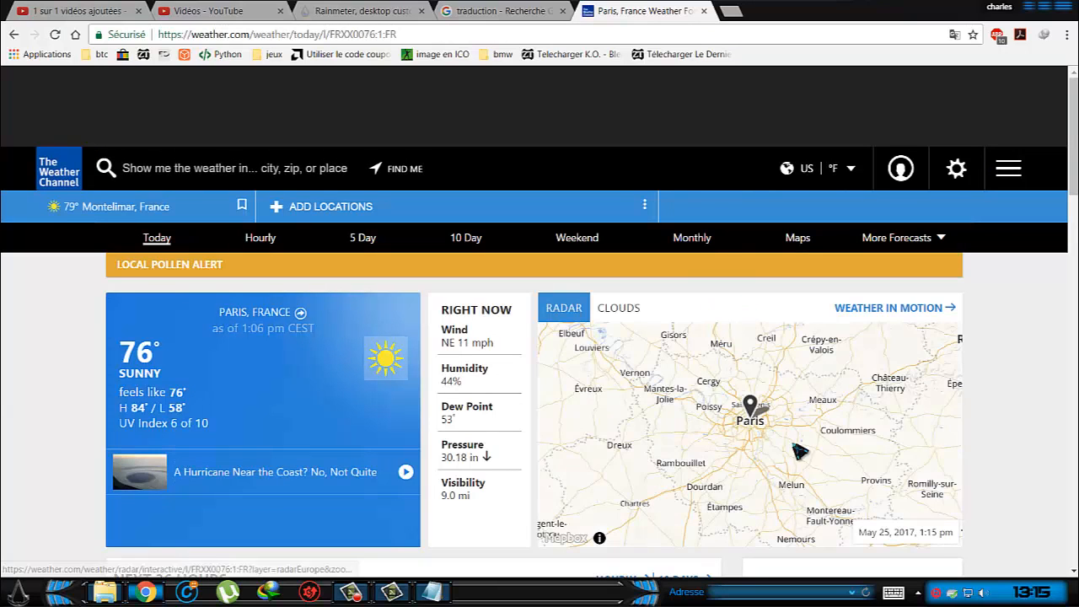
# Open the Paris radar map and copy the location code FRXX0076 from the page address.
pyautogui.click(749, 425)
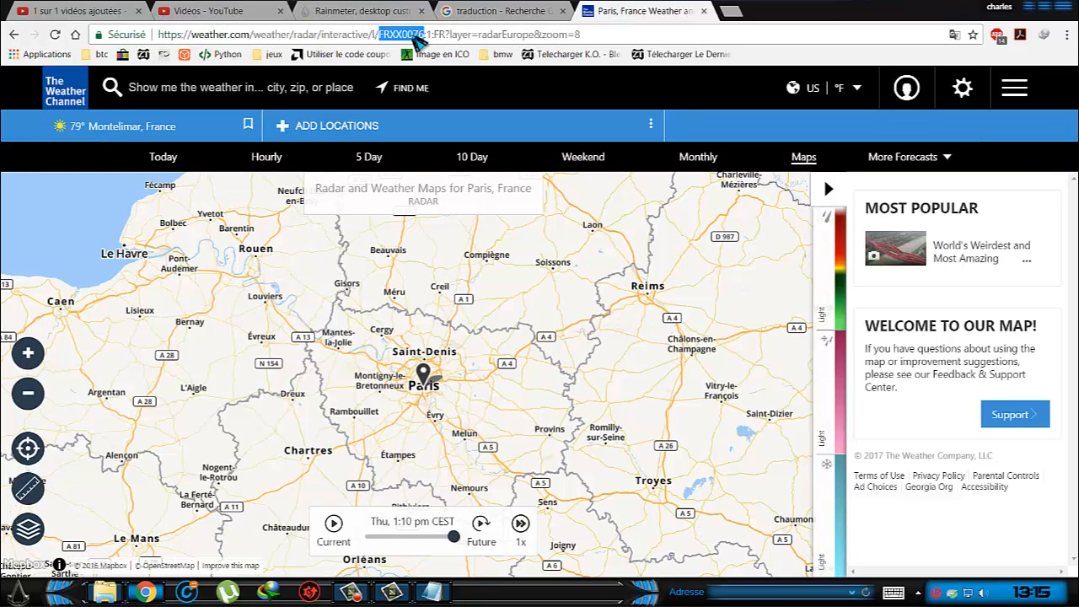
pyautogui.rightClick(413, 36)
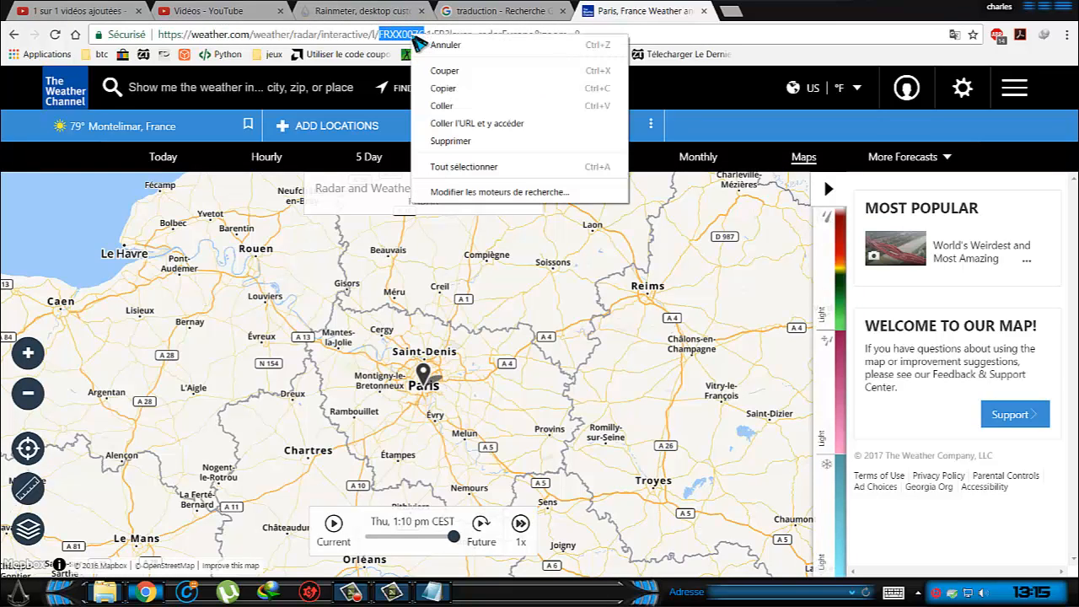
pyautogui.click(442, 89)
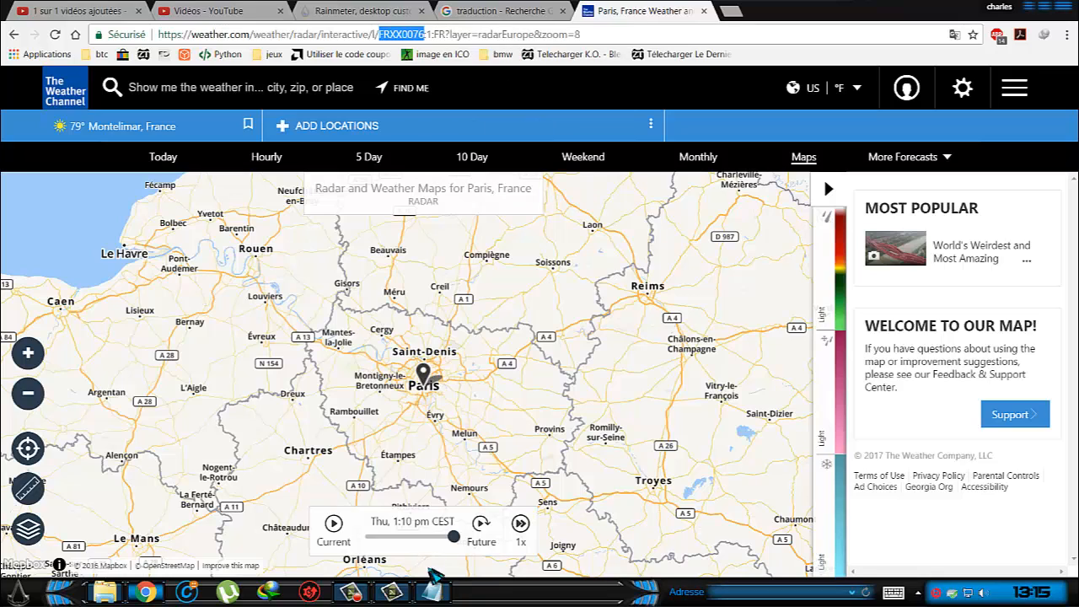
# Switch back to Notepad and replace the Location code in the weather skin file with FRXX0076.
pyautogui.click(432, 591)
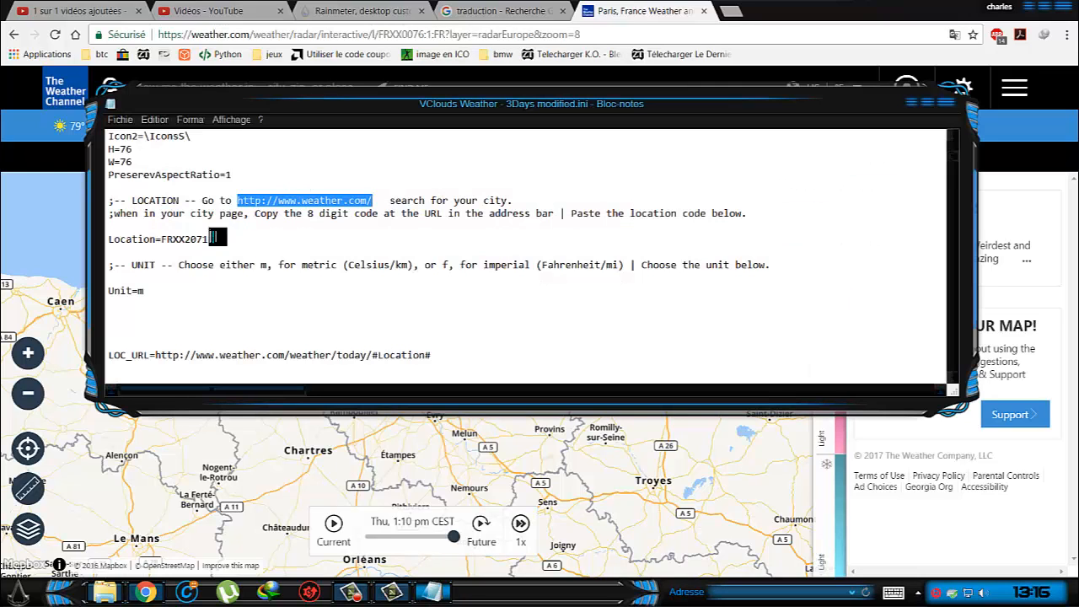
pyautogui.moveTo(210, 239); pyautogui.dragTo(173, 239)
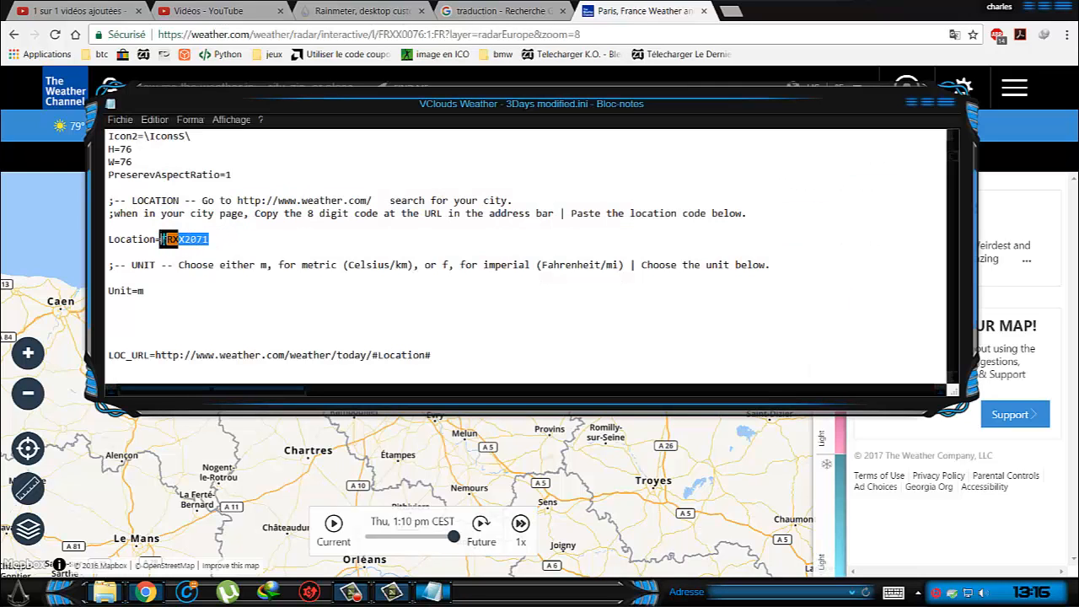
pyautogui.rightClick(169, 239)
pyautogui.click(206, 293)
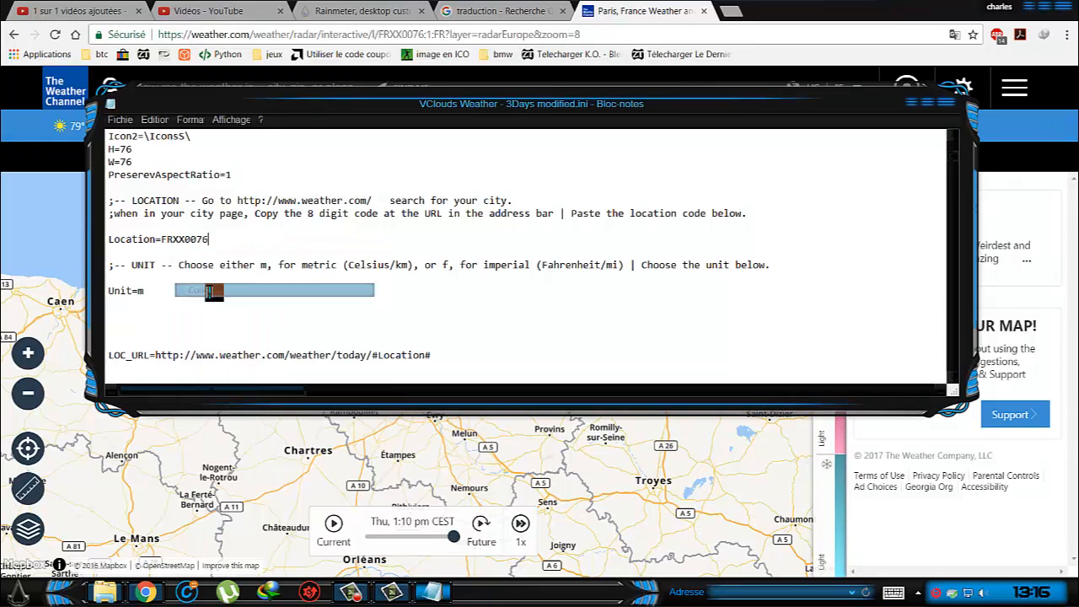
# Close the weather skin file in Notepad, saving its changes, and minimize the Chrome window to reveal the desktop.
pyautogui.click(944, 105)
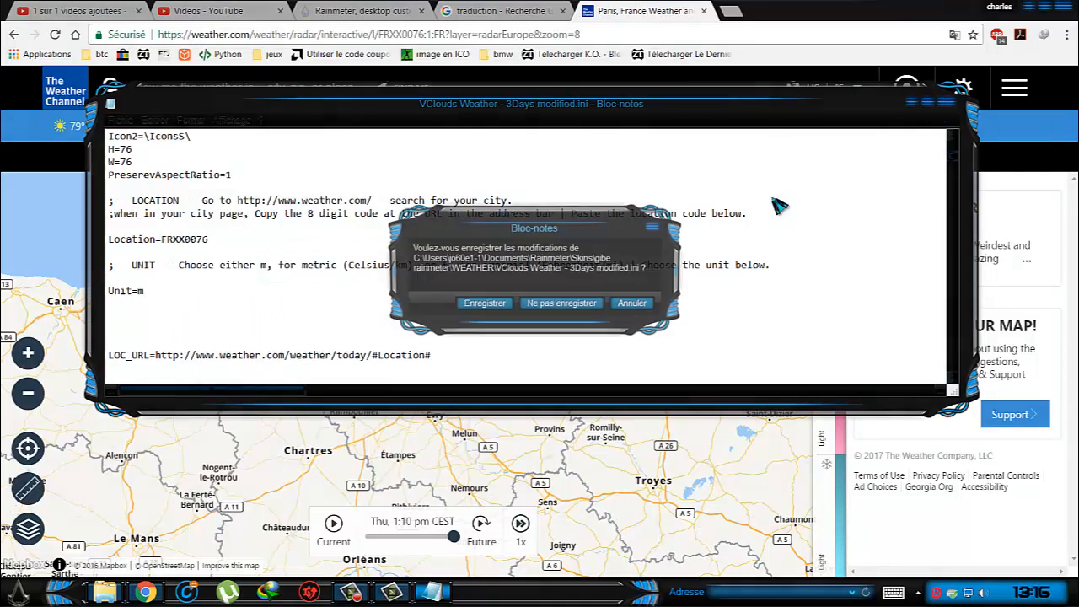
pyautogui.click(479, 307)
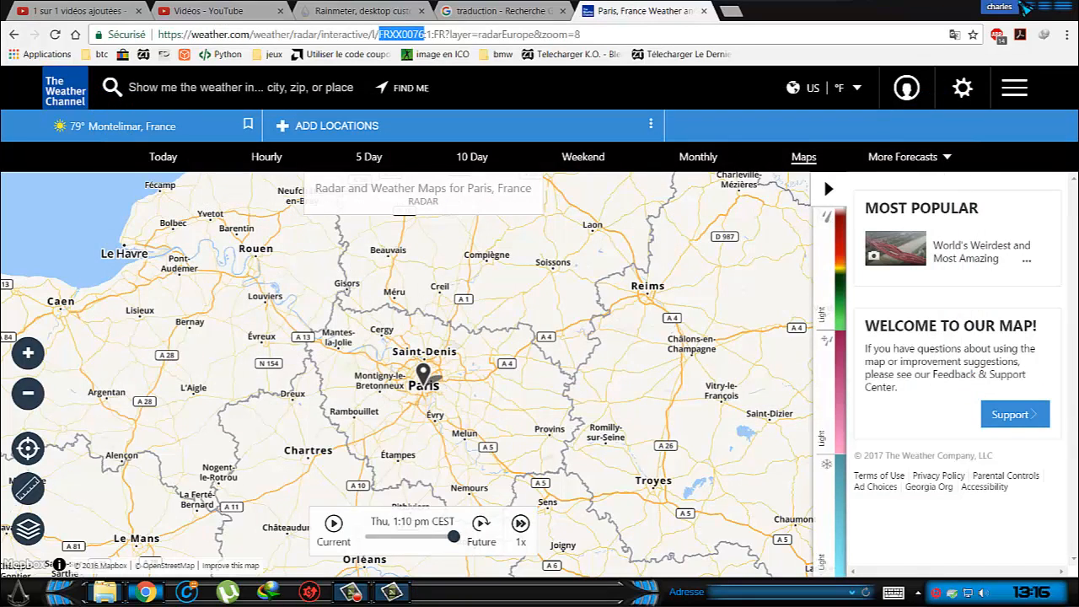
pyautogui.click(1030, 7)
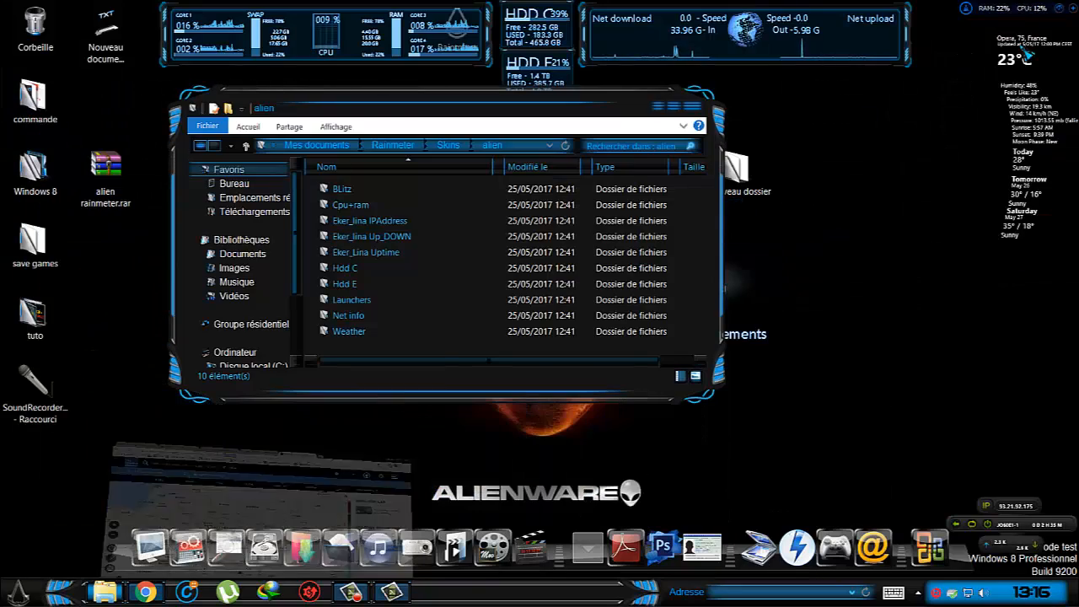
# Refresh the weather skin on the desktop and close the alien skins folder window.
pyautogui.rightClick(1023, 107)
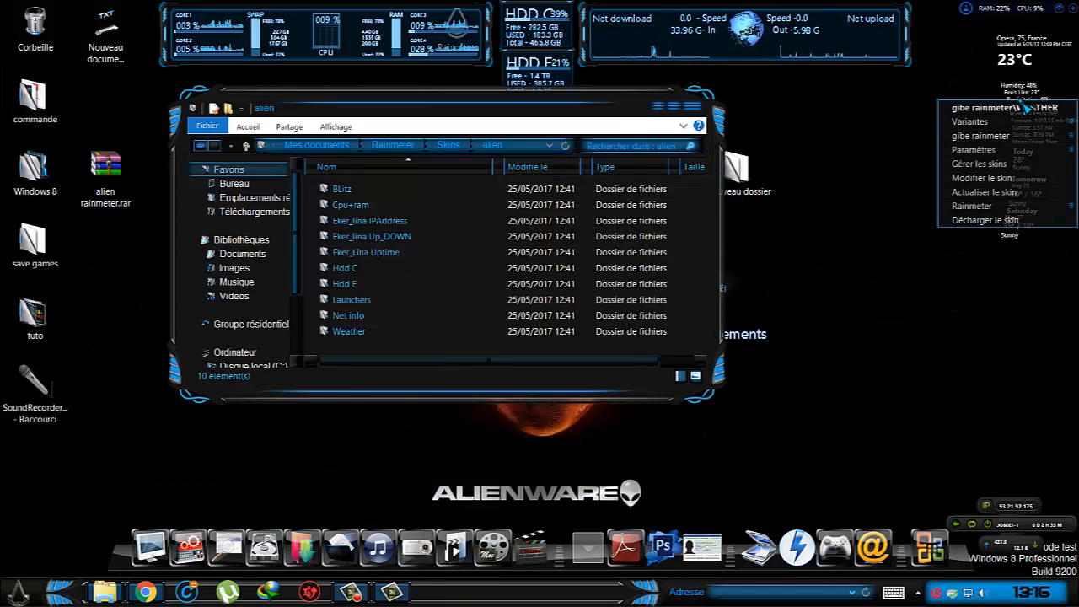
pyautogui.click(1002, 193)
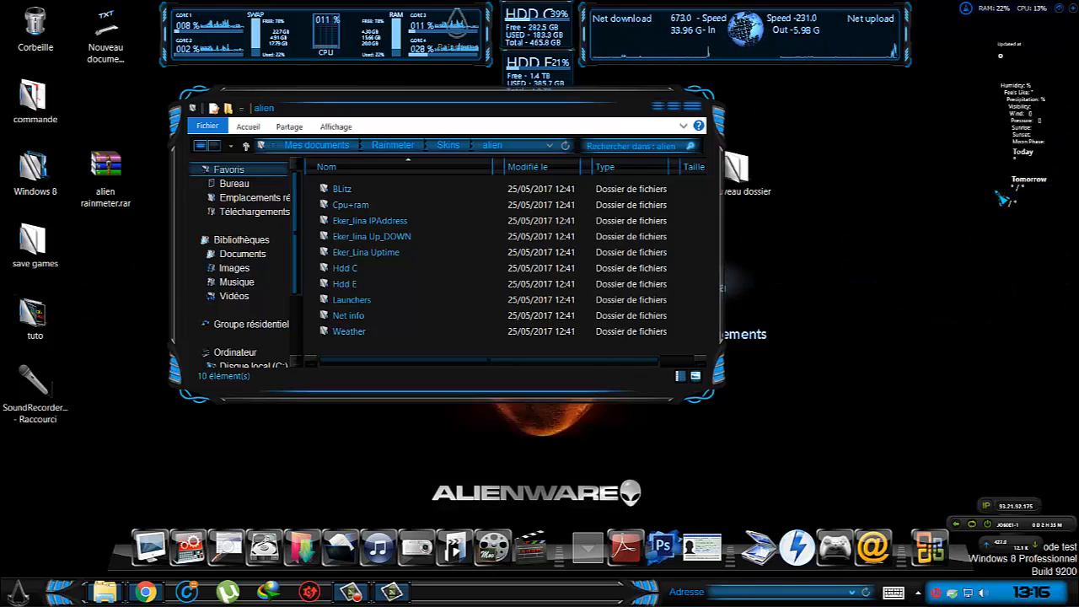
pyautogui.click(692, 109)
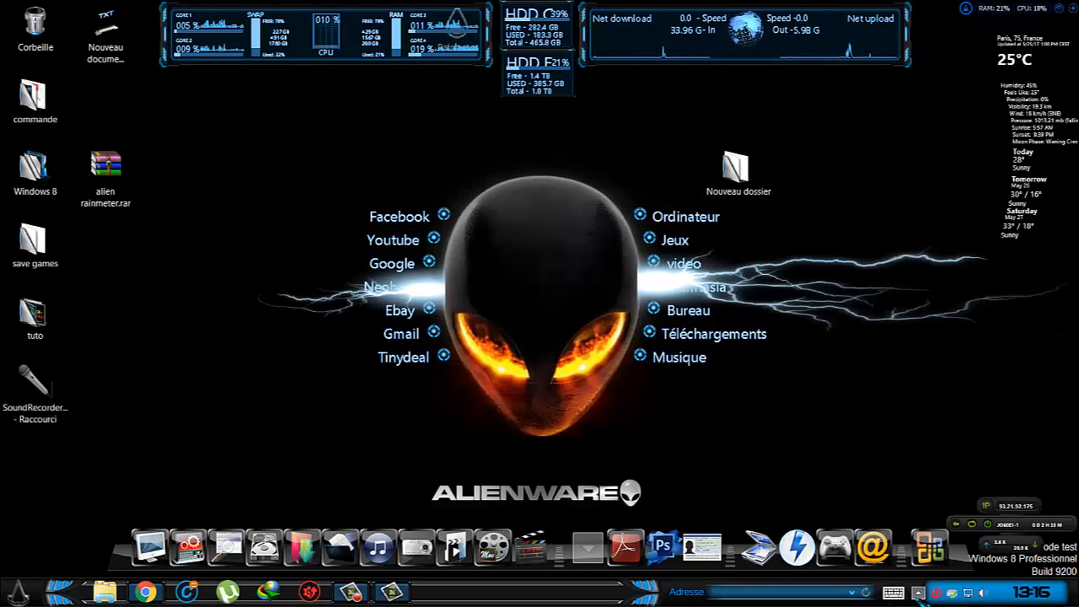
# Show the hidden notification-area icons to reach Rainmeter.
pyautogui.click(918, 593)
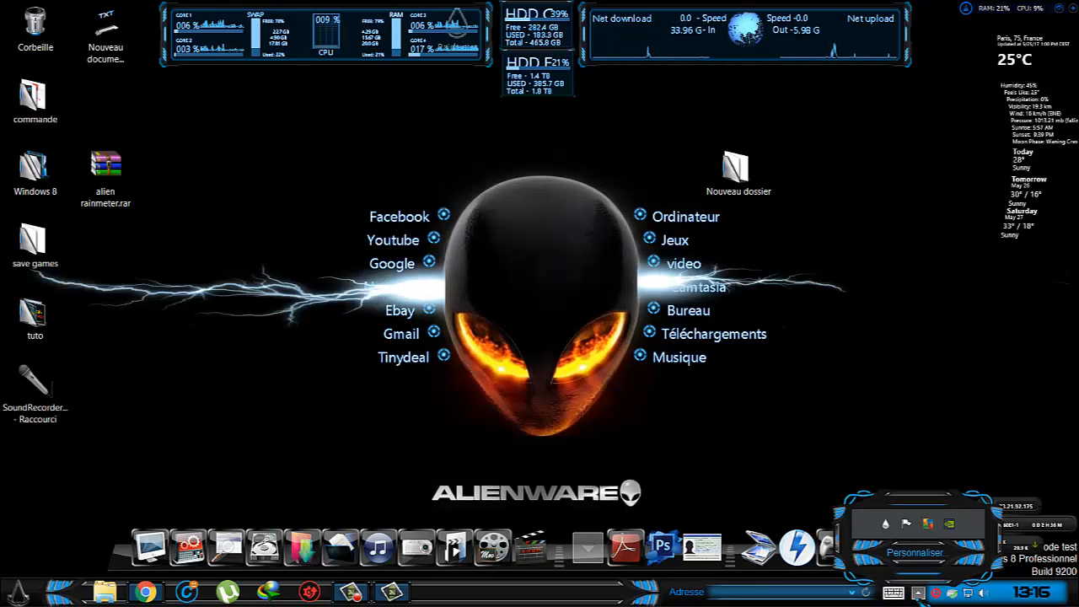